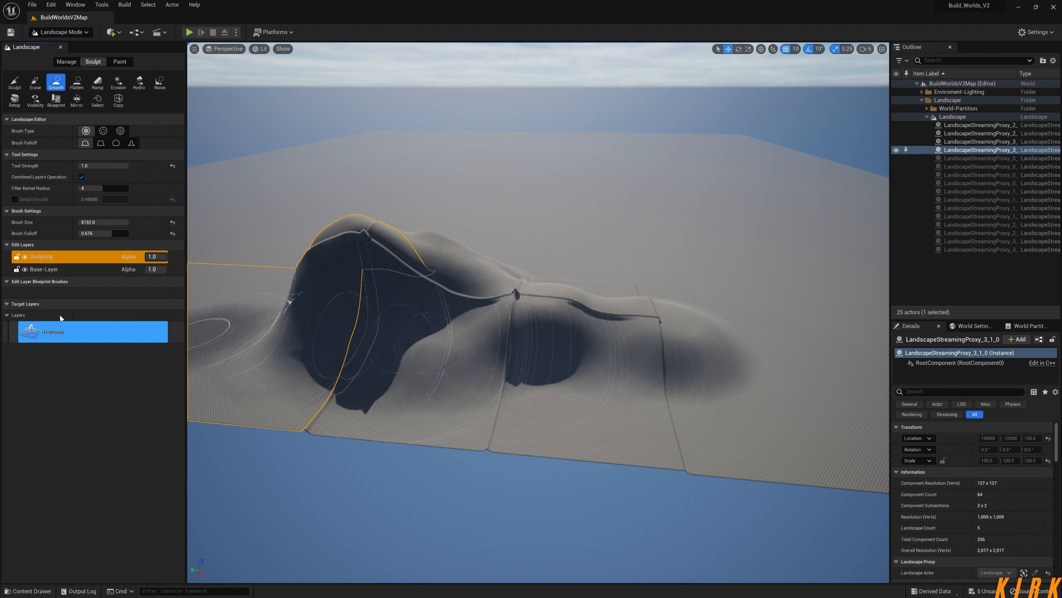
Smooth the tall peak and its adjoining ridge on the Sculpting edit layer with the Smooth tool.
left_click(57, 260)
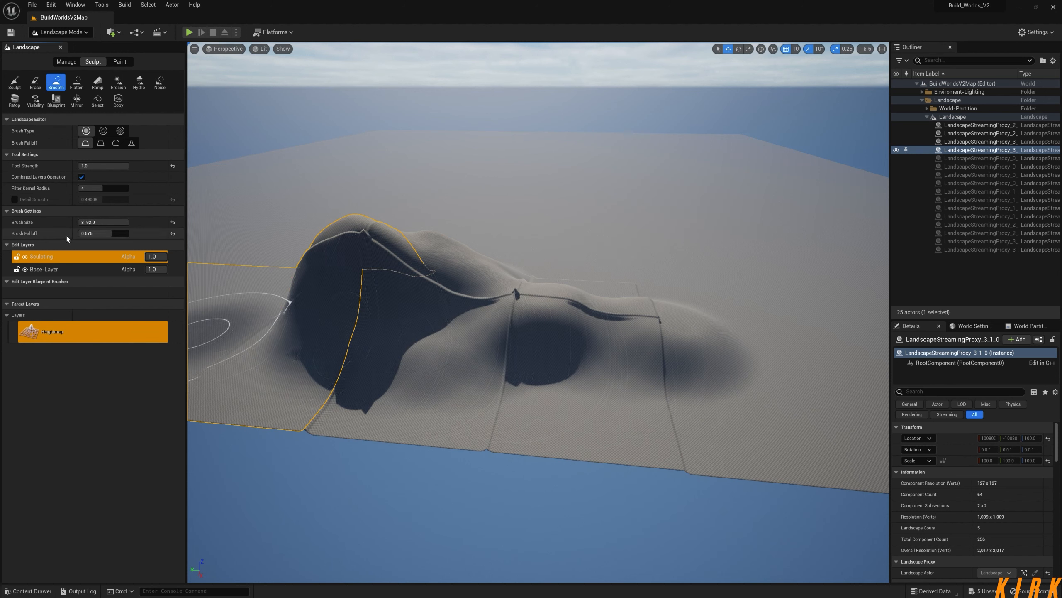
mouse_move(367, 268)
left_mouse_down()
mouse_move(559, 357)
mouse_move(552, 339)
mouse_move(460, 309)
mouse_move(435, 321)
mouse_move(422, 301)
left_mouse_up()
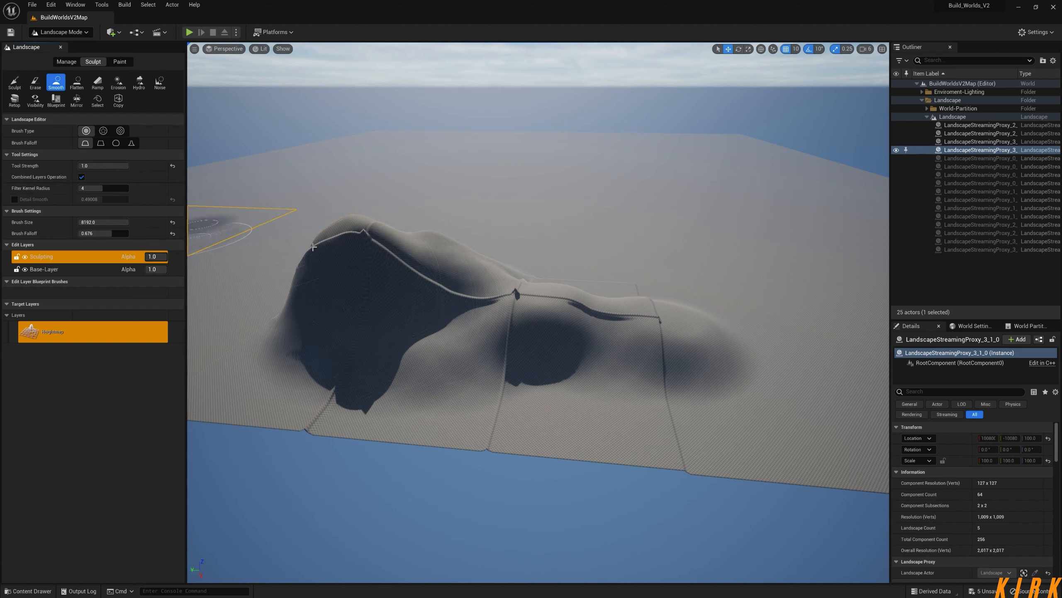
mouse_move(528, 325)
left_mouse_down()
mouse_move(586, 339)
mouse_move(515, 351)
mouse_move(550, 337)
mouse_move(455, 302)
left_mouse_up()
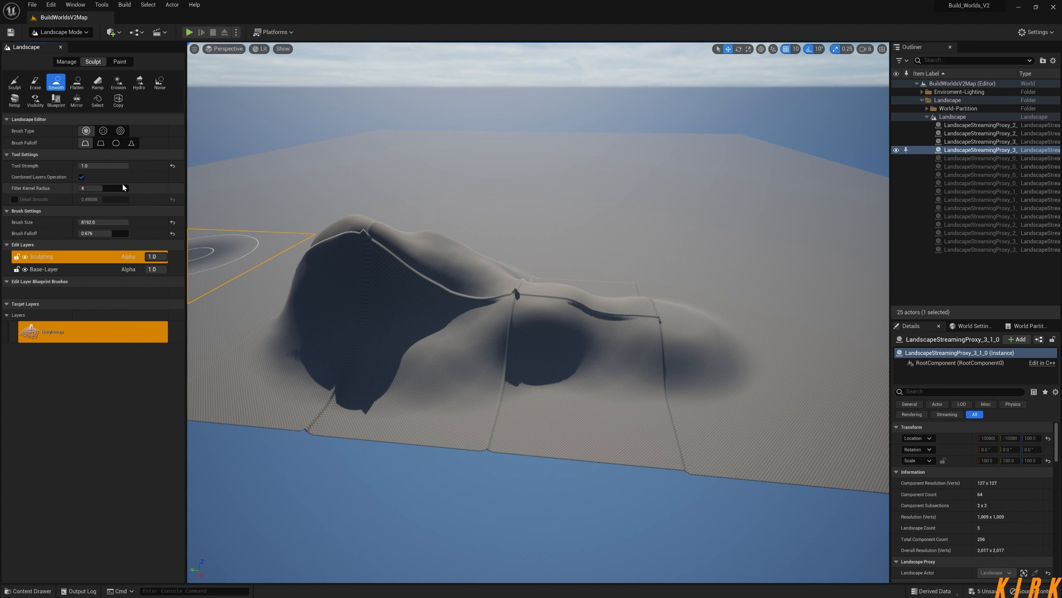
mouse_move(585, 356)
right_mouse_down()
mouse_move(560, 343)
mouse_move(552, 379)
mouse_move(496, 391)
right_mouse_up()
key("d")
mouse_move(686, 399)
left_mouse_down()
mouse_move(648, 401)
mouse_move(627, 368)
mouse_move(474, 249)
mouse_move(380, 297)
mouse_move(450, 433)
mouse_move(466, 385)
mouse_move(415, 183)
mouse_move(372, 157)
mouse_move(307, 226)
left_mouse_up()
mouse_move(377, 214)
left_mouse_down()
mouse_move(481, 167)
mouse_move(570, 202)
mouse_move(640, 272)
mouse_move(670, 341)
mouse_move(563, 363)
mouse_move(491, 221)
left_mouse_up()
Continue smoothing the flanks and foot of the tall peak from other viewing angles.
mouse_move(491, 220)
right_mouse_down()
mouse_move(491, 171)
mouse_move(585, 196)
mouse_move(640, 238)
right_mouse_up()
key("a")
mouse_move(498, 237)
left_mouse_down()
mouse_move(498, 228)
mouse_move(471, 341)
mouse_move(722, 481)
mouse_move(534, 349)
mouse_move(534, 218)
left_mouse_up()
key("d")
mouse_move(534, 217)
right_mouse_down()
mouse_move(513, 224)
mouse_move(465, 199)
mouse_move(406, 205)
mouse_move(342, 234)
mouse_move(317, 218)
right_mouse_up()
mouse_move(553, 299)
left_mouse_down()
mouse_move(464, 285)
mouse_move(482, 267)
mouse_move(593, 320)
mouse_move(574, 304)
mouse_move(620, 298)
mouse_move(555, 290)
mouse_move(504, 304)
mouse_move(492, 357)
mouse_move(526, 391)
mouse_move(472, 387)
mouse_move(452, 364)
mouse_move(476, 280)
mouse_move(599, 256)
mouse_move(586, 297)
left_mouse_up()
mouse_move(585, 297)
right_mouse_down()
mouse_move(569, 335)
mouse_move(703, 339)
mouse_move(669, 327)
mouse_move(669, 368)
mouse_move(636, 285)
mouse_move(577, 301)
mouse_move(548, 385)
mouse_move(494, 395)
mouse_move(560, 372)
right_mouse_up()
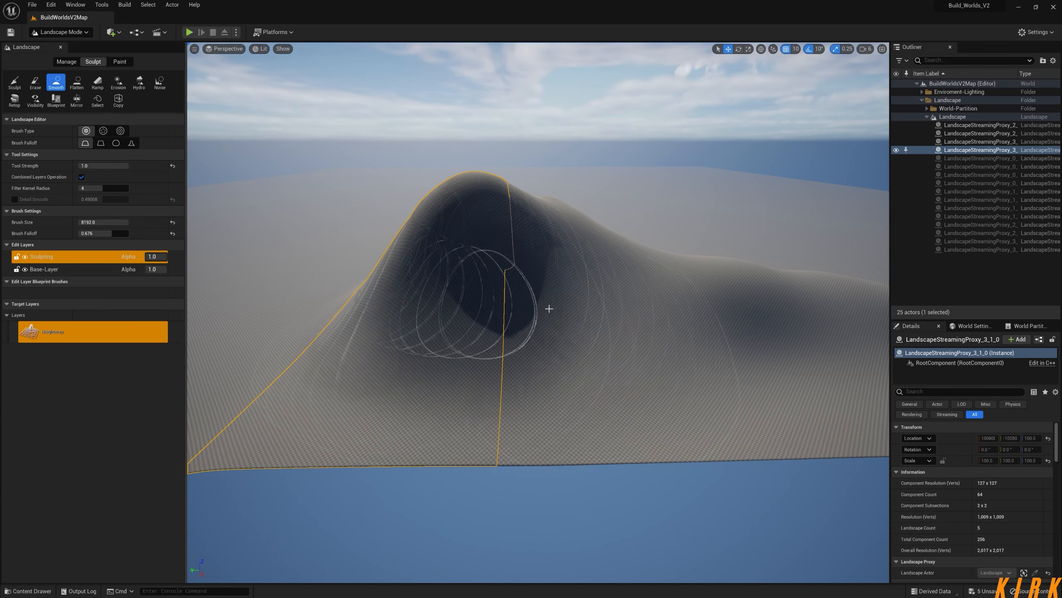
Smooth the saddle between the peak and the neighbouring mound, finishing with a linear brush falloff.
mouse_move(577, 269)
right_mouse_down()
mouse_move(531, 265)
mouse_move(499, 280)
mouse_move(498, 299)
mouse_move(509, 299)
right_mouse_up()
key("w")
key("s")
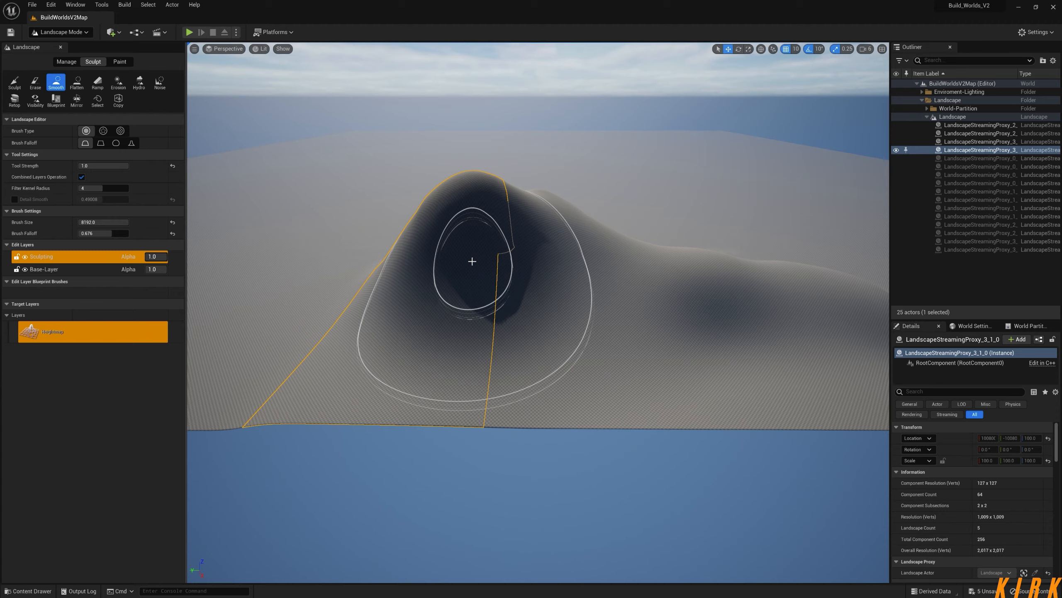
mouse_move(533, 246)
right_mouse_down()
mouse_move(494, 257)
mouse_move(468, 299)
mouse_move(458, 251)
right_mouse_up()
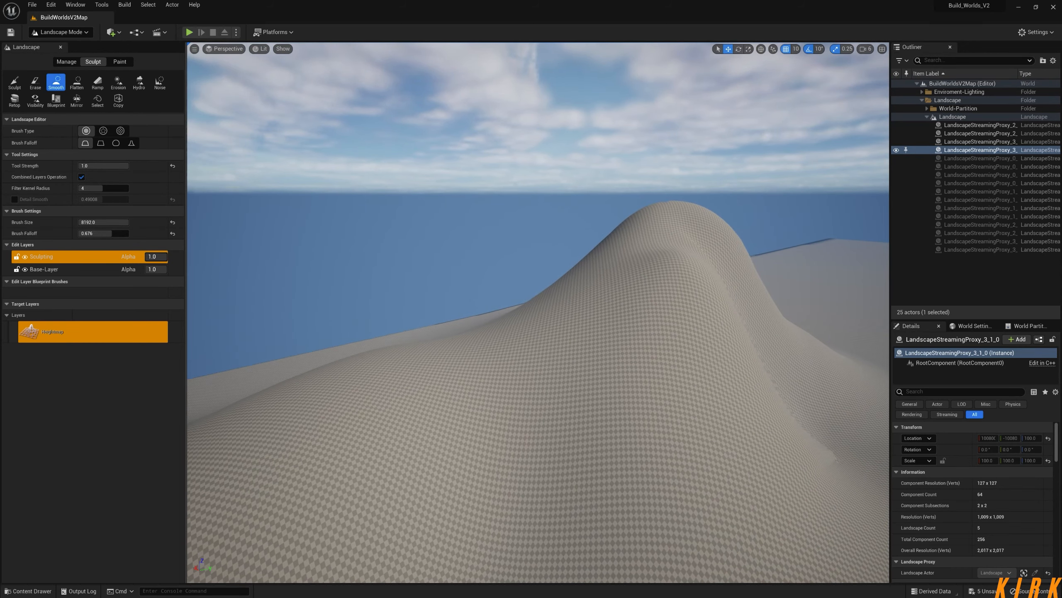
mouse_move(536, 252)
right_mouse_down()
mouse_move(537, 281)
mouse_move(552, 277)
mouse_move(523, 274)
mouse_move(541, 311)
right_mouse_up()
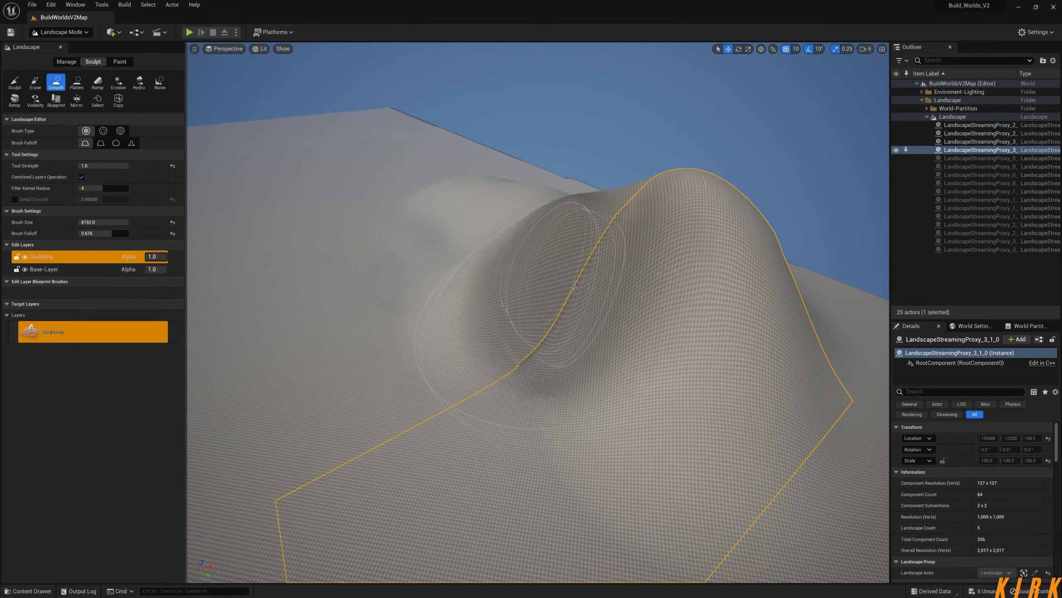
mouse_move(542, 311)
left_mouse_down()
mouse_move(501, 360)
mouse_move(522, 434)
mouse_move(498, 408)
mouse_move(521, 412)
mouse_move(523, 377)
mouse_move(569, 347)
mouse_move(594, 377)
left_mouse_up()
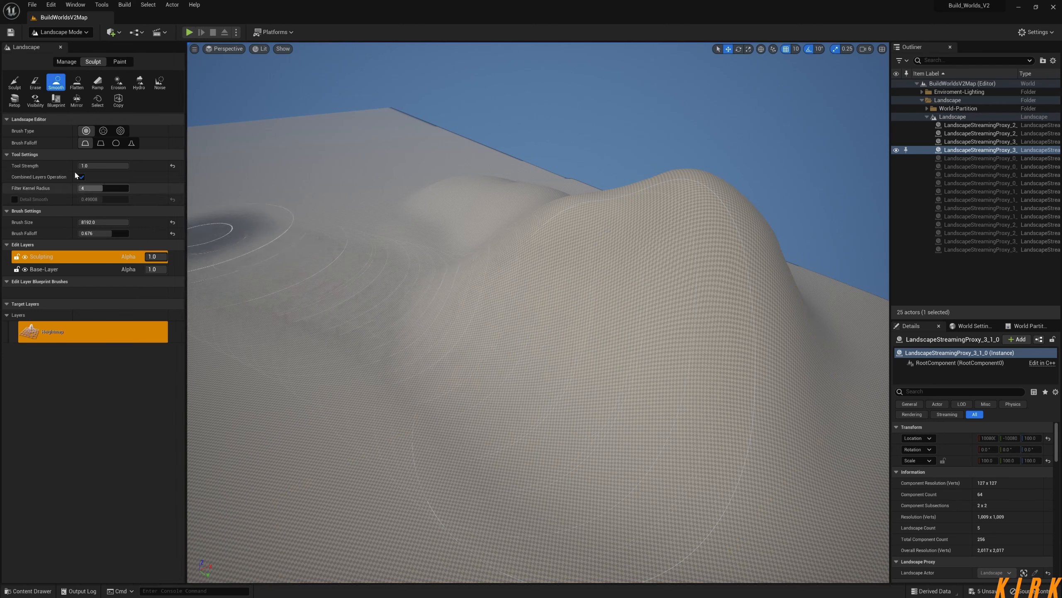
left_click(100, 143)
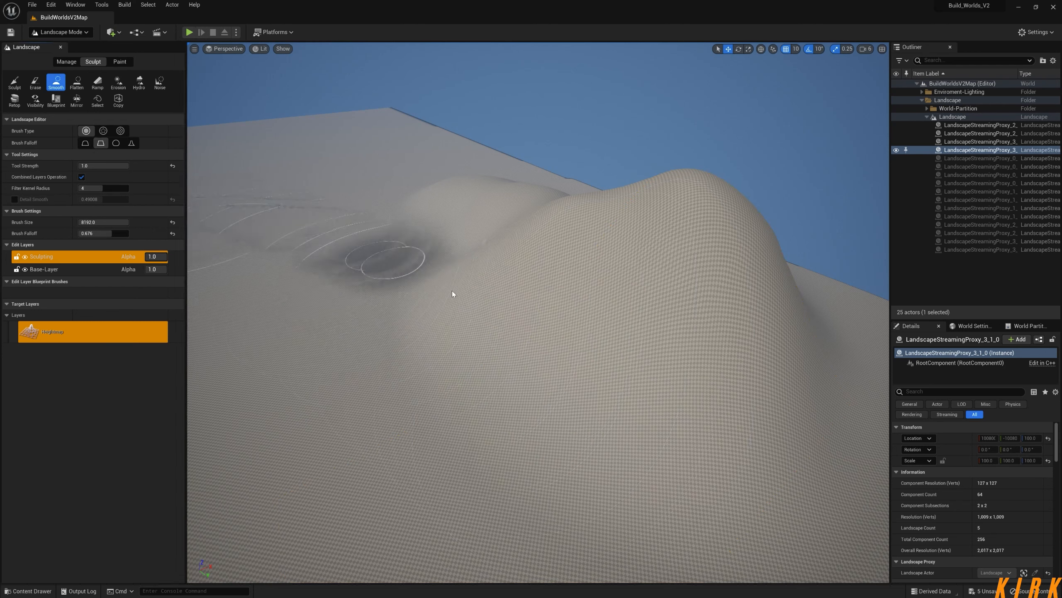
mouse_move(498, 306)
left_mouse_down()
mouse_move(434, 289)
mouse_move(509, 220)
mouse_move(457, 277)
left_mouse_up()
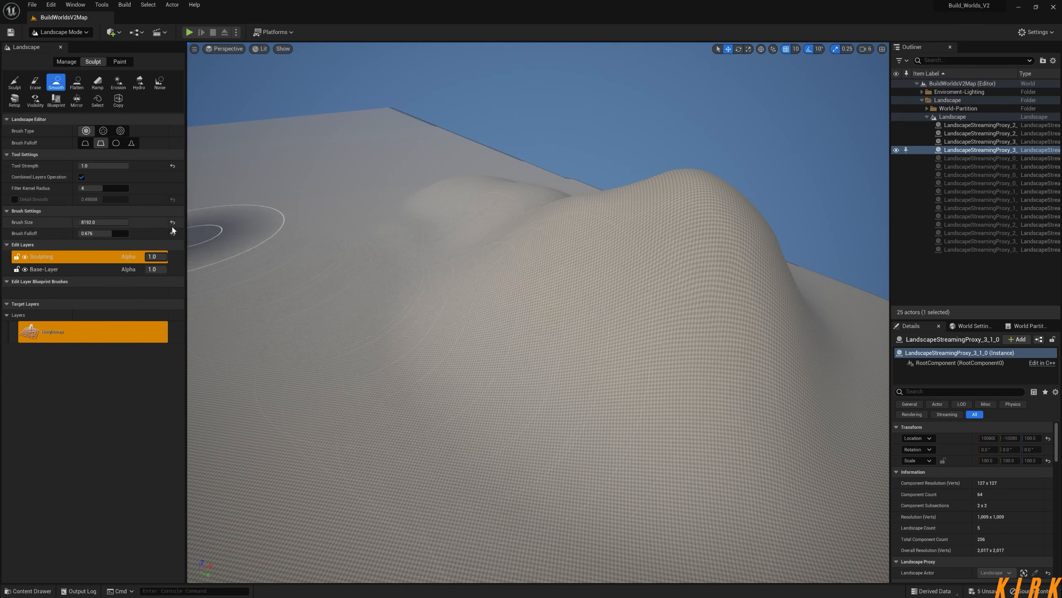
Use the Flatten tool in Raise mode to build up the low ground beside the peak.
left_click(77, 82)
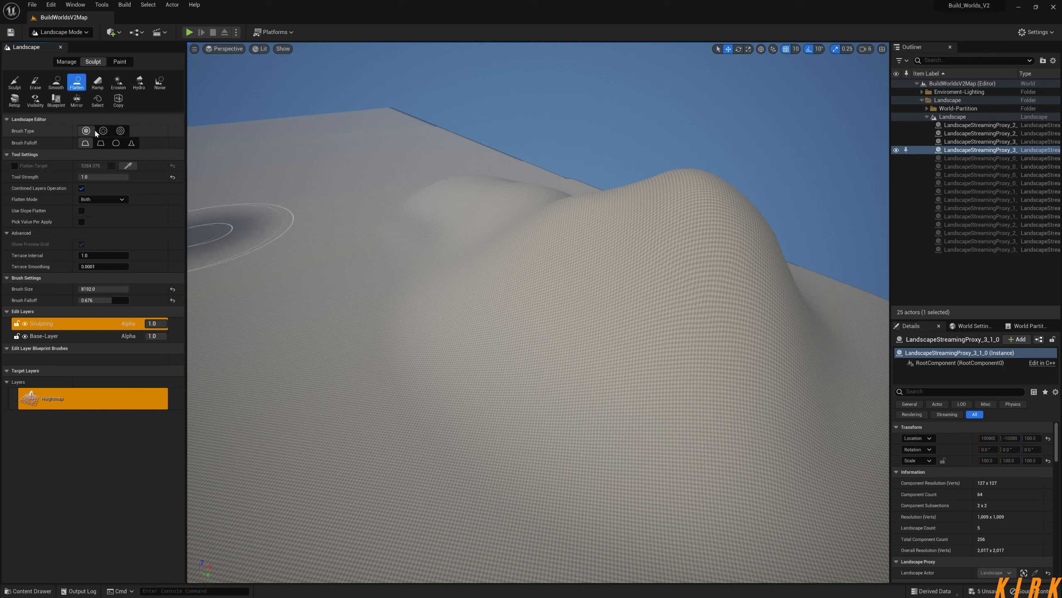
left_click(115, 144)
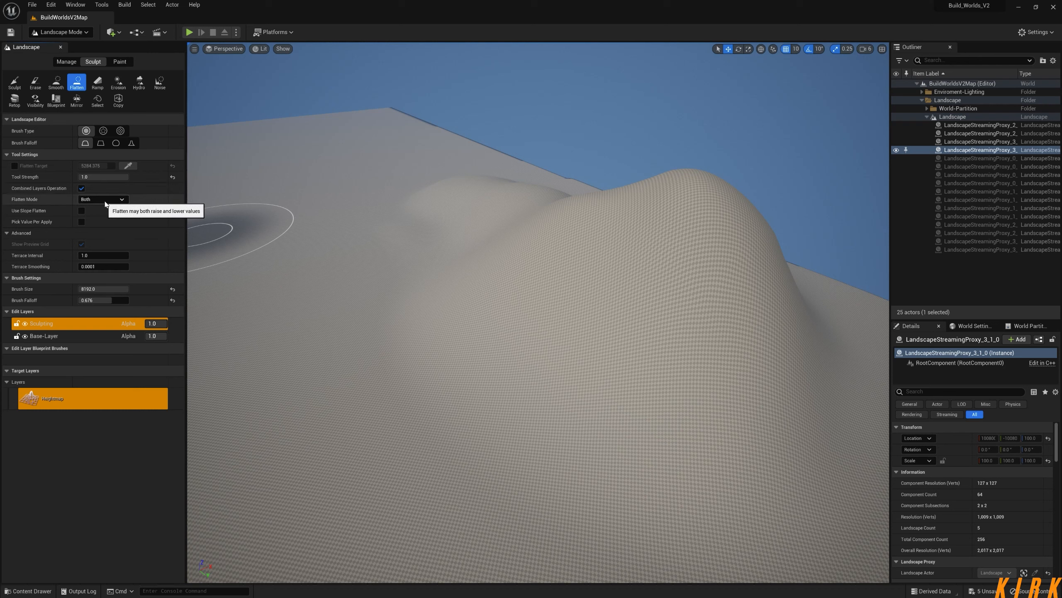
left_click(122, 200)
left_click(96, 215)
mouse_move(418, 322)
left_mouse_down()
mouse_move(474, 325)
mouse_move(453, 340)
mouse_move(392, 301)
mouse_move(318, 331)
mouse_move(360, 335)
mouse_move(433, 314)
left_mouse_up()
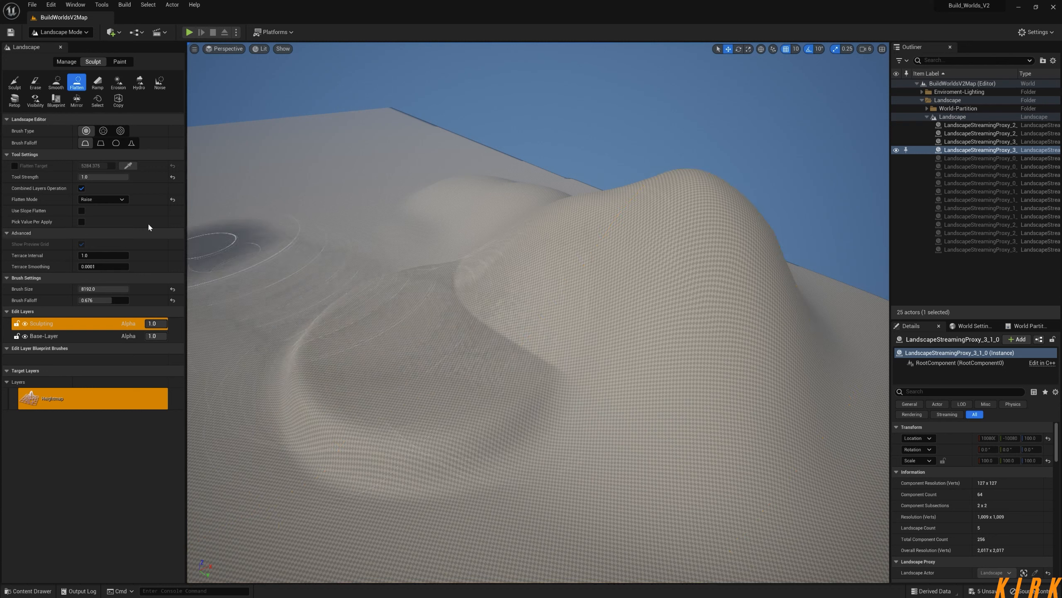
mouse_move(356, 312)
left_mouse_down()
mouse_move(426, 308)
mouse_move(458, 347)
mouse_move(156, 227)
left_mouse_up()
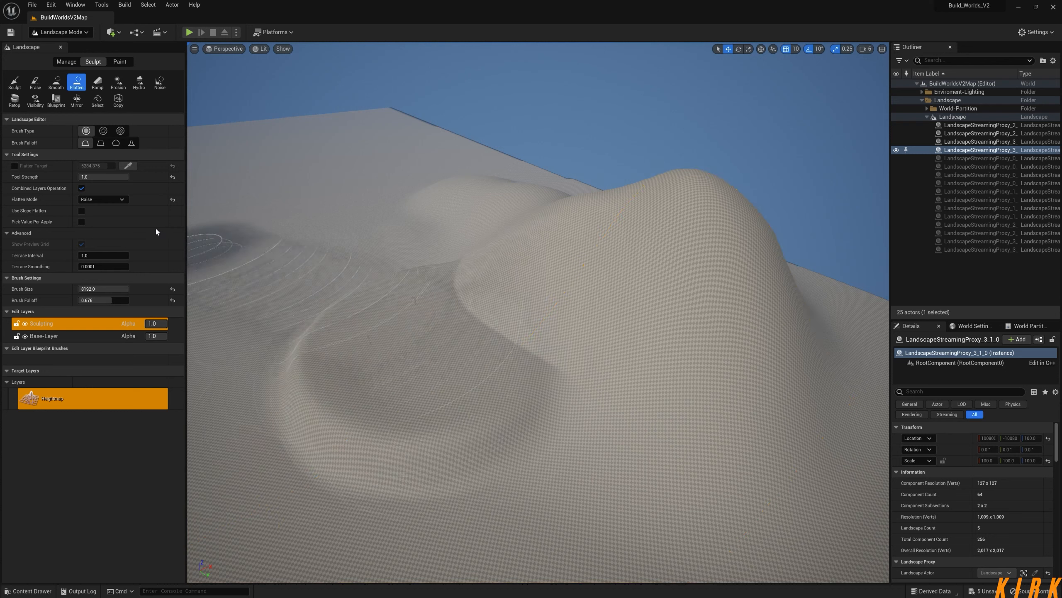
Set the Flatten Mode to Both and flatten the raised ground beside the peak.
left_click(122, 199)
left_click(100, 208)
mouse_move(318, 278)
left_mouse_down()
mouse_move(485, 309)
mouse_move(427, 316)
mouse_move(427, 304)
mouse_move(470, 308)
mouse_move(450, 303)
mouse_move(482, 283)
mouse_move(539, 272)
mouse_move(511, 264)
left_mouse_up()
key("w")
mouse_move(510, 264)
right_mouse_down()
mouse_move(619, 184)
mouse_move(711, 187)
mouse_move(699, 188)
right_mouse_up()
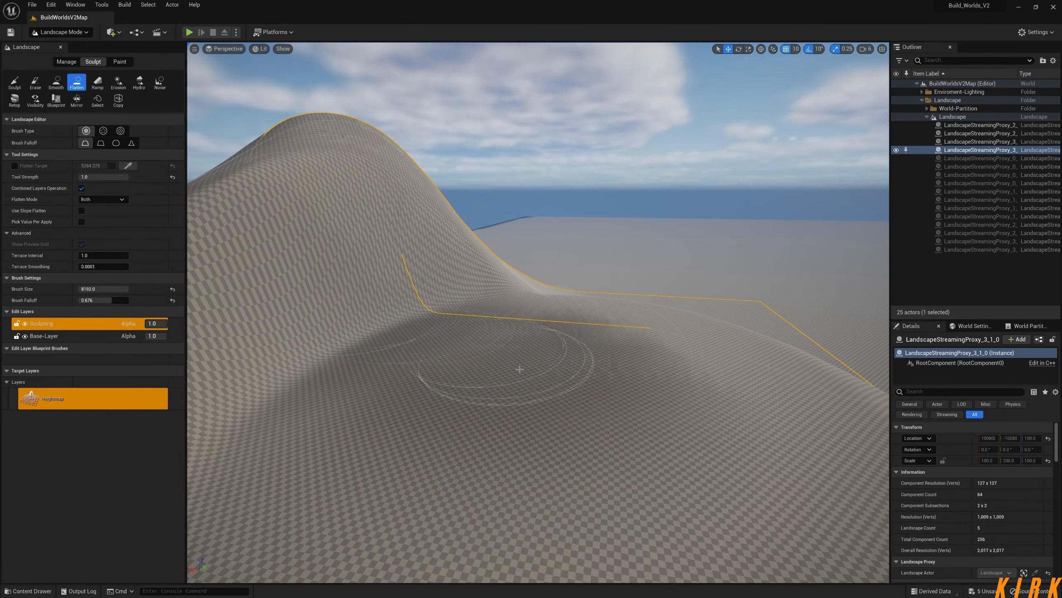
Extend the flat plateau next to the peak by flattening across its near edge.
key("s")
mouse_move(520, 369)
right_mouse_down()
mouse_move(565, 377)
mouse_move(564, 420)
mouse_move(531, 414)
mouse_move(518, 368)
right_mouse_up()
key("a")
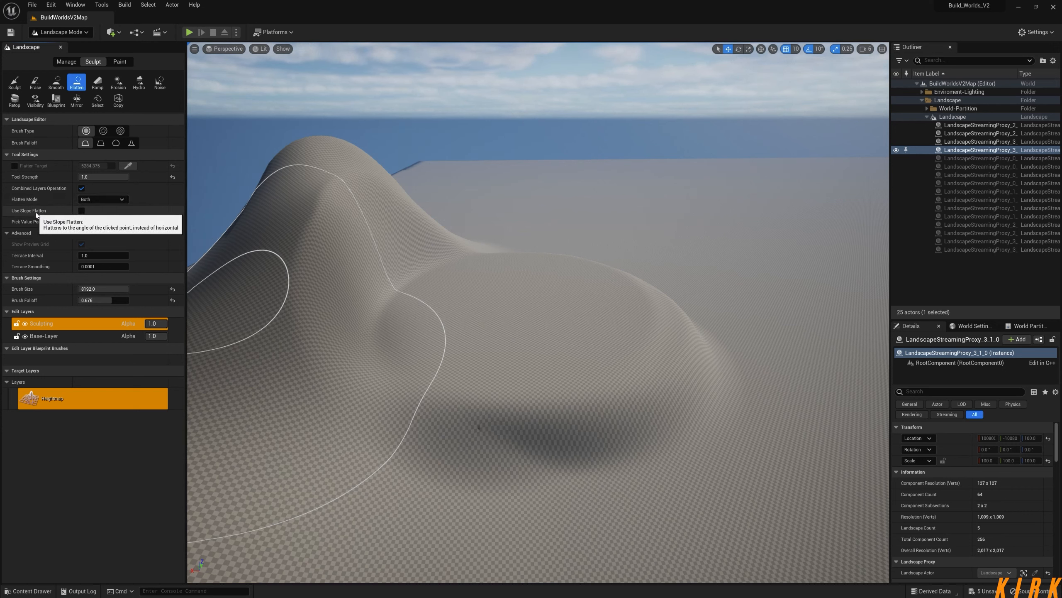
mouse_move(531, 359)
right_mouse_down()
mouse_move(360, 370)
mouse_move(301, 389)
mouse_move(289, 377)
mouse_move(398, 364)
mouse_move(481, 394)
mouse_move(527, 372)
right_mouse_up()
key("d")
key("d")
key("a")
left_click_drag(527, 363, 520, 371)
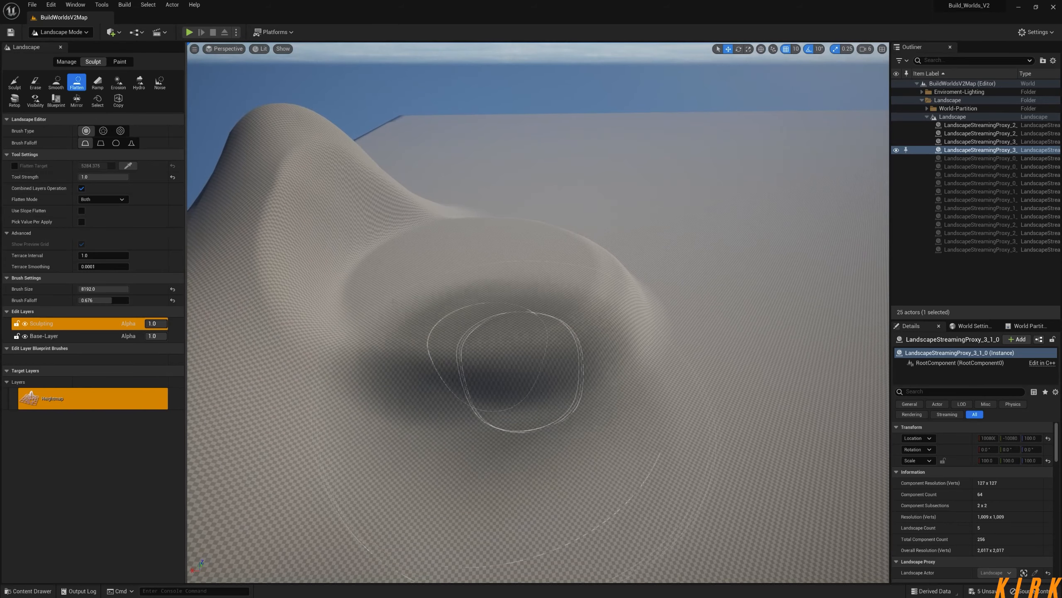
Reset the brush size to 2048 and lower the brush falloff to 0.392 for the Flatten tool.
left_click(172, 288)
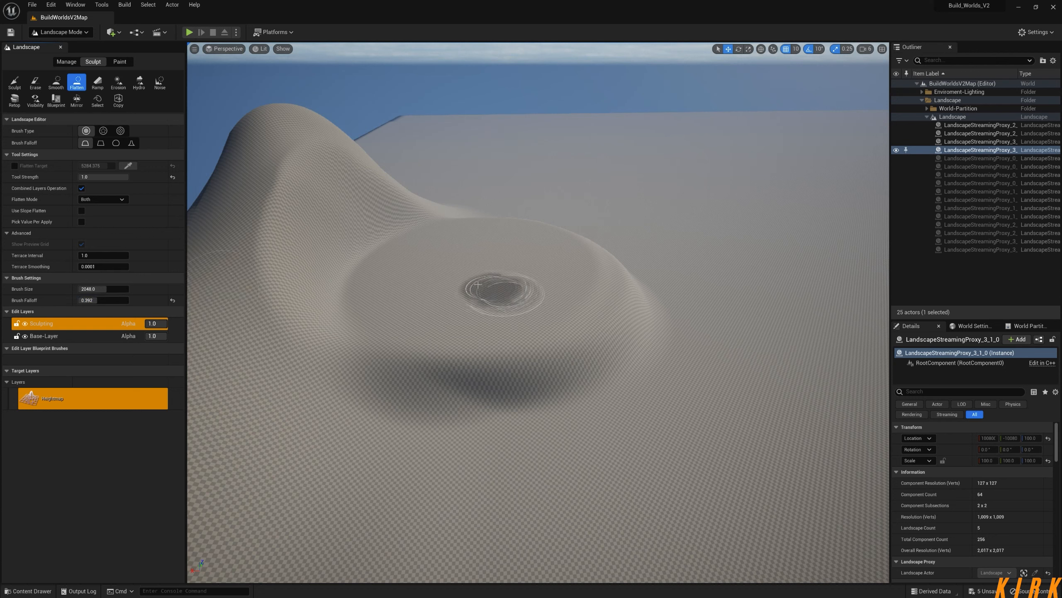
key("w")
right_click_drag(483, 290, 483, 286)
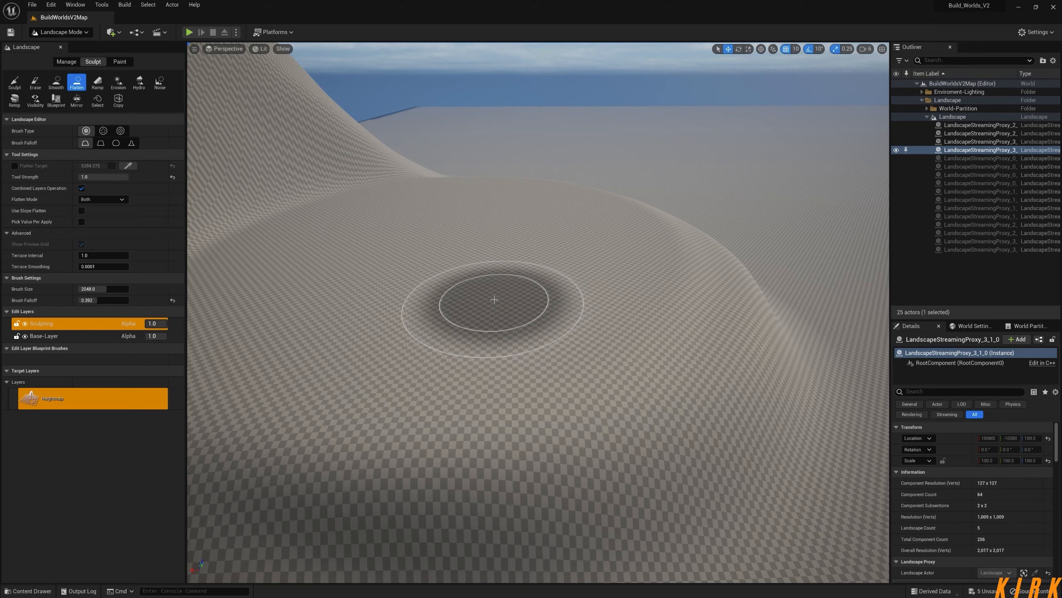
key("s")
mouse_move(495, 300)
right_mouse_down()
mouse_move(450, 276)
mouse_move(428, 286)
mouse_move(443, 269)
mouse_move(435, 289)
right_mouse_up()
key("w")
key("w")
key("s")
key("w")
key("s")
Raise a steep spike between the peak and the plateau using the Sculpt tool with the circle brush.
left_click(14, 82)
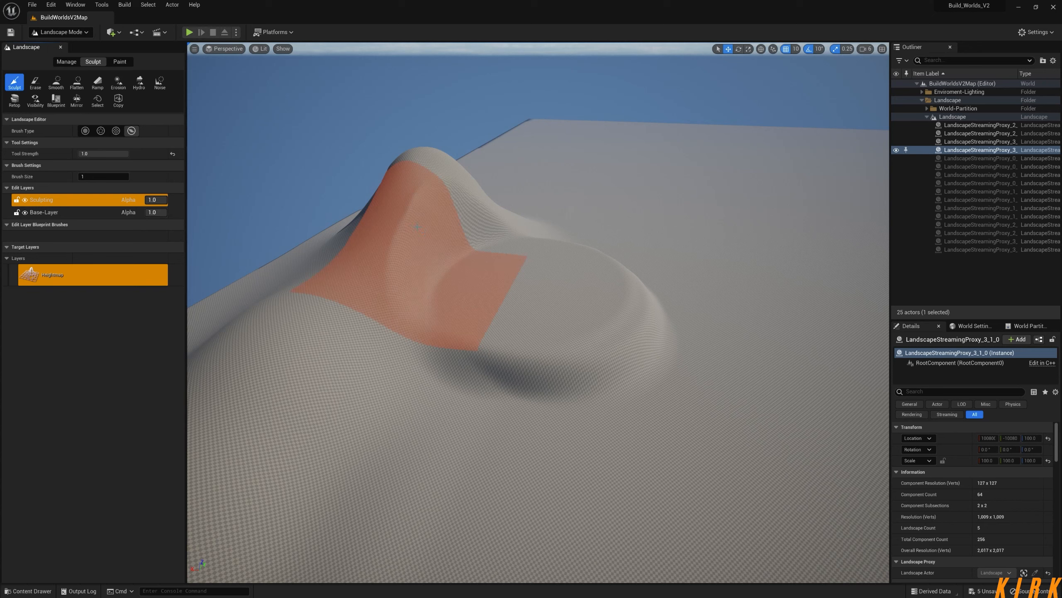
left_click(86, 132)
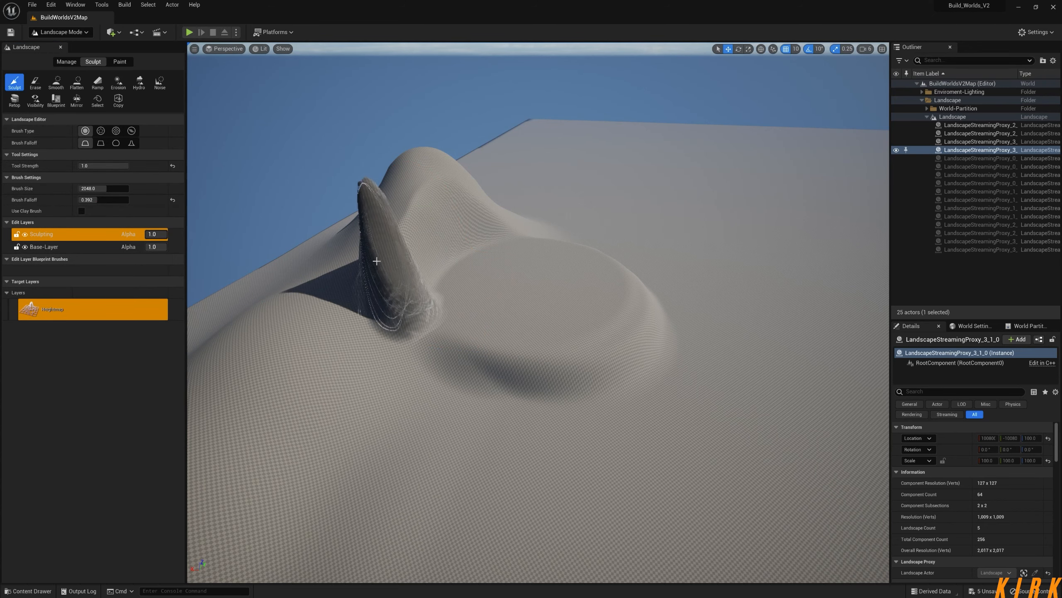
key("w")
right_click_drag(571, 374, 498, 359)
key("d")
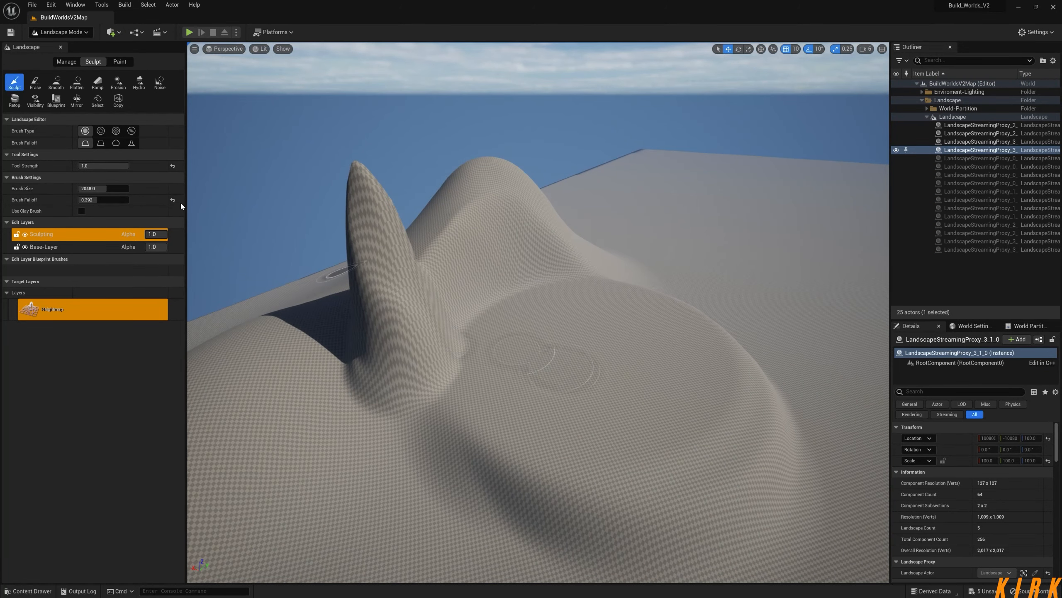
Flatten level ledges from the foot of the spike out across the slope below the plateau.
left_click(77, 86)
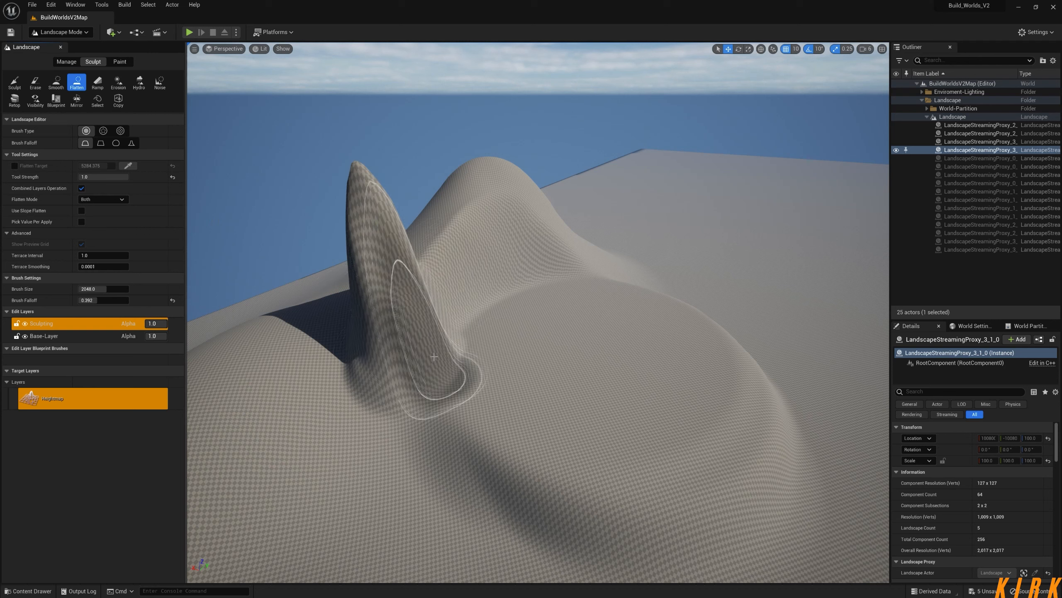
left_click_drag(420, 337, 436, 334)
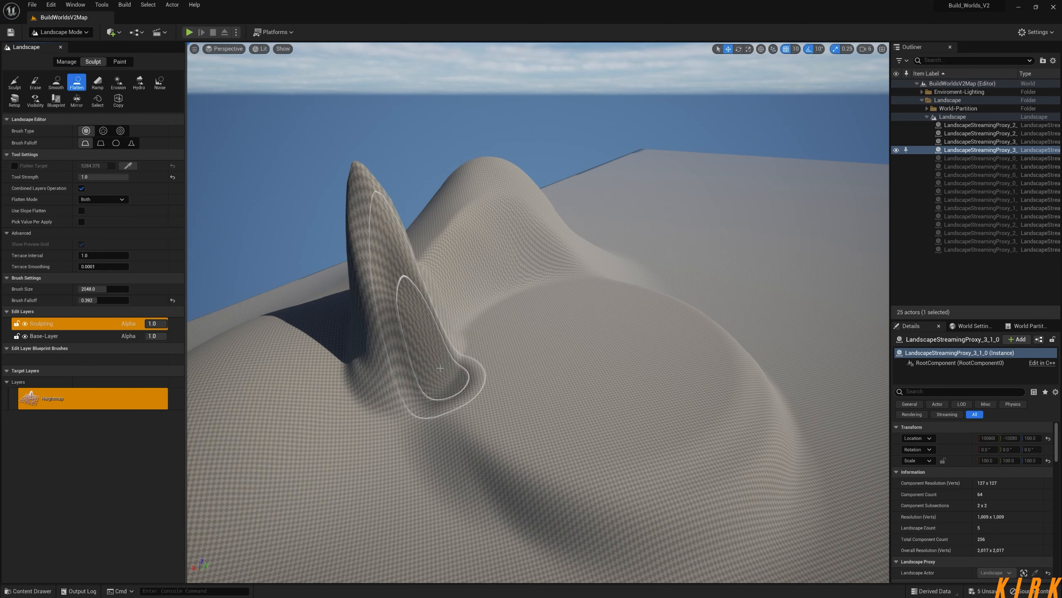
mouse_move(439, 369)
left_mouse_down()
mouse_move(586, 405)
mouse_move(544, 412)
left_mouse_up()
key("w")
right_click_drag(544, 412, 502, 402)
mouse_move(540, 373)
left_mouse_down()
mouse_move(515, 356)
mouse_move(802, 443)
left_mouse_up()
Add more stepped terraces at different heights around the plateau edge and the spike with the Flatten tool.
key("s")
mouse_move(801, 443)
right_mouse_down()
mouse_move(818, 460)
mouse_move(807, 452)
mouse_move(786, 464)
mouse_move(878, 475)
right_mouse_up()
key("w")
mouse_move(632, 379)
left_mouse_down()
mouse_move(711, 352)
mouse_move(593, 331)
mouse_move(628, 354)
mouse_move(505, 384)
mouse_move(519, 394)
mouse_move(487, 407)
mouse_move(499, 335)
mouse_move(489, 290)
mouse_move(503, 286)
left_mouse_up()
mouse_move(523, 252)
left_mouse_down()
mouse_move(439, 238)
mouse_move(448, 243)
left_mouse_up()
mouse_move(556, 254)
right_mouse_down()
mouse_move(506, 255)
mouse_move(498, 288)
mouse_move(464, 285)
mouse_move(527, 268)
right_mouse_up()
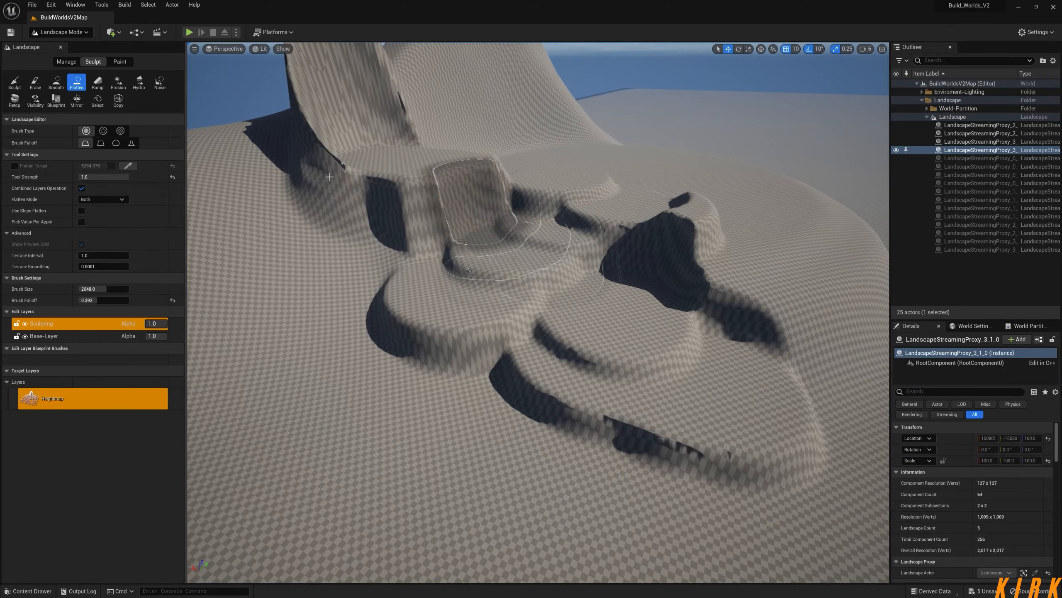
Soften the stepped terraces into rolling slopes with the Smooth tool.
left_click(57, 83)
mouse_move(573, 313)
left_mouse_down()
mouse_move(581, 320)
mouse_move(534, 261)
mouse_move(476, 230)
mouse_move(552, 344)
mouse_move(750, 467)
mouse_move(707, 316)
mouse_move(654, 250)
left_mouse_up()
mouse_move(655, 250)
right_mouse_down()
mouse_move(690, 257)
mouse_move(674, 209)
mouse_move(728, 188)
mouse_move(757, 249)
mouse_move(749, 214)
mouse_move(652, 242)
mouse_move(677, 289)
mouse_move(654, 277)
right_mouse_up()
mouse_move(588, 415)
left_mouse_down()
mouse_move(581, 358)
mouse_move(684, 289)
mouse_move(623, 217)
mouse_move(583, 130)
mouse_move(560, 190)
mouse_move(613, 167)
left_mouse_up()
mouse_move(612, 167)
right_mouse_down()
mouse_move(617, 144)
mouse_move(711, 140)
right_mouse_up()
right_click_drag(571, 279, 628, 276)
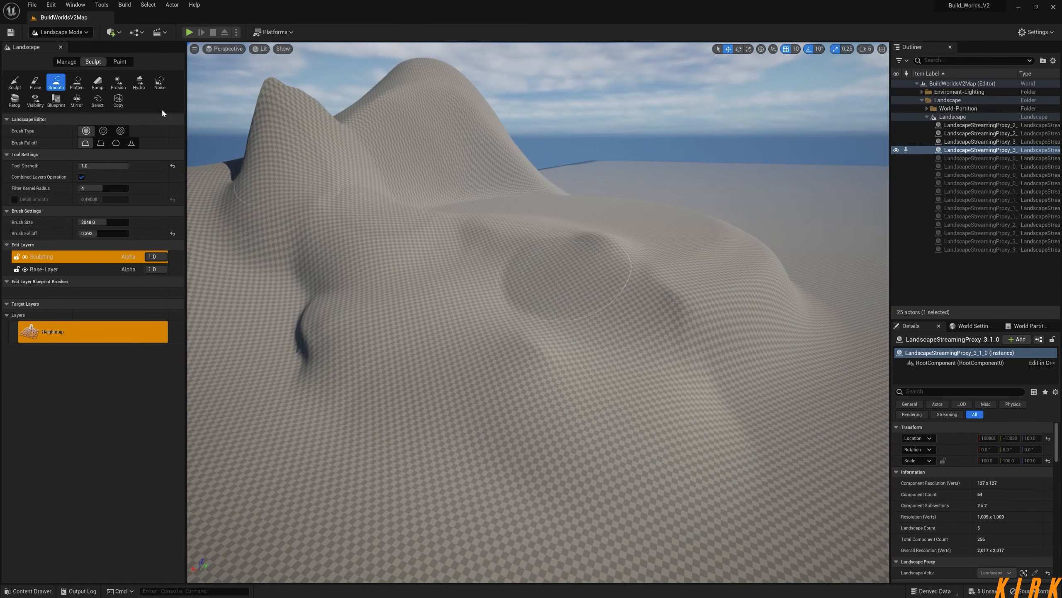
Flatten outward from the spike's slope to form a high ledge with a steep cliff face.
left_click(76, 83)
mouse_move(288, 165)
left_mouse_down()
mouse_move(332, 166)
mouse_move(347, 189)
mouse_move(434, 239)
left_mouse_up()
right_click_drag(434, 239, 327, 248)
mouse_move(589, 288)
left_mouse_down()
mouse_move(510, 297)
mouse_move(497, 364)
mouse_move(559, 271)
mouse_move(658, 295)
left_mouse_up()
Smooth the cliff's outer slope and the ground at its base, using a tool strength of 0.3.
left_click(56, 83)
mouse_move(711, 369)
left_mouse_down()
mouse_move(510, 285)
mouse_move(404, 261)
mouse_move(520, 209)
mouse_move(610, 199)
left_mouse_up()
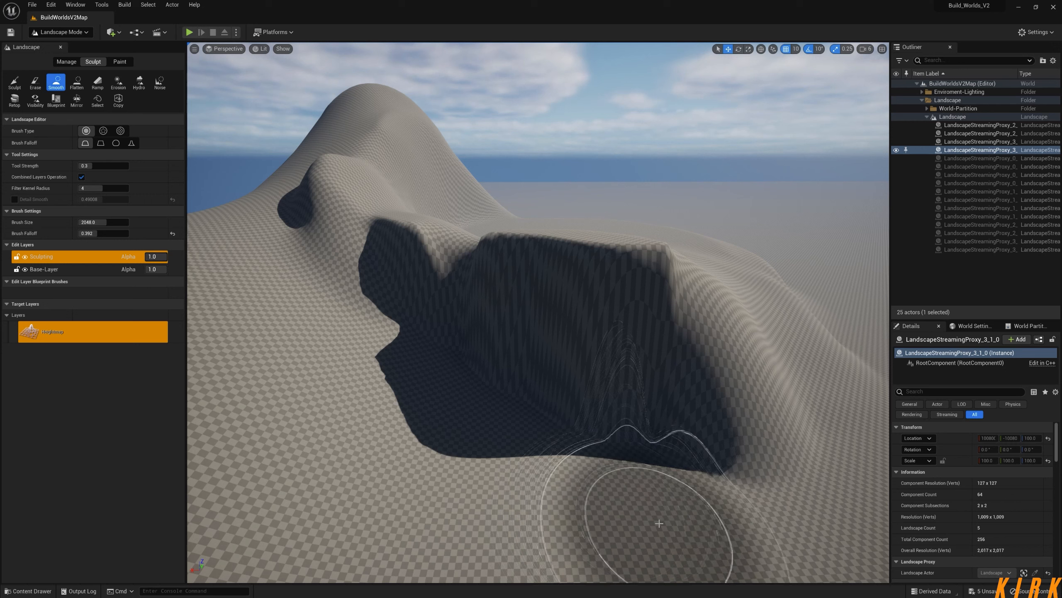
mouse_move(641, 505)
left_mouse_down()
mouse_move(622, 508)
mouse_move(654, 521)
mouse_move(536, 490)
mouse_move(421, 407)
mouse_move(443, 389)
left_mouse_up()
mouse_move(444, 389)
right_mouse_down()
mouse_move(510, 377)
mouse_move(418, 370)
right_mouse_up()
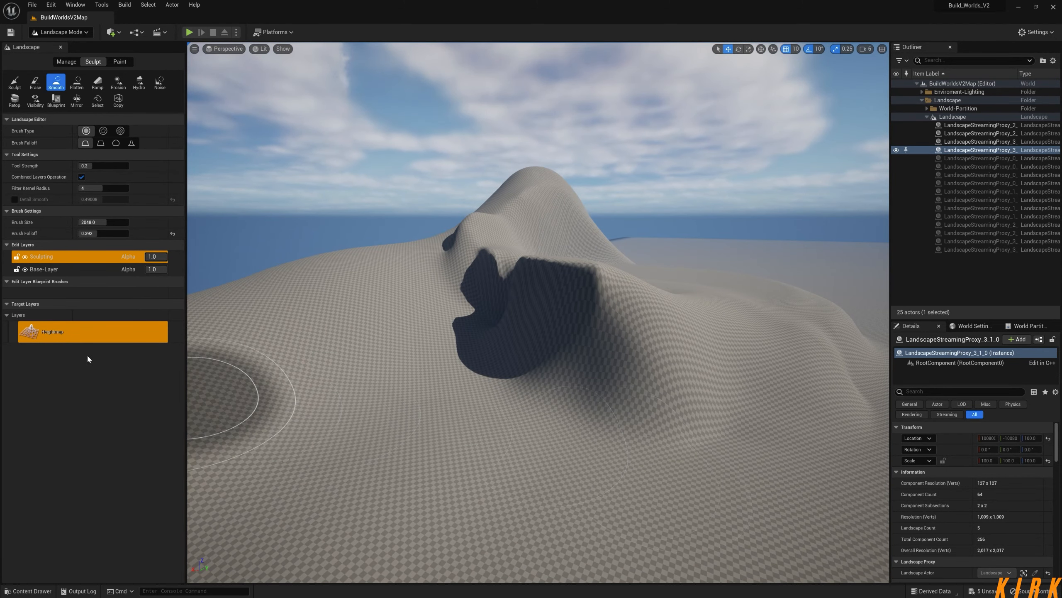
Enable Use Slope Flatten on the Flatten tool and flatten along the slopes around the cliff.
left_click(75, 84)
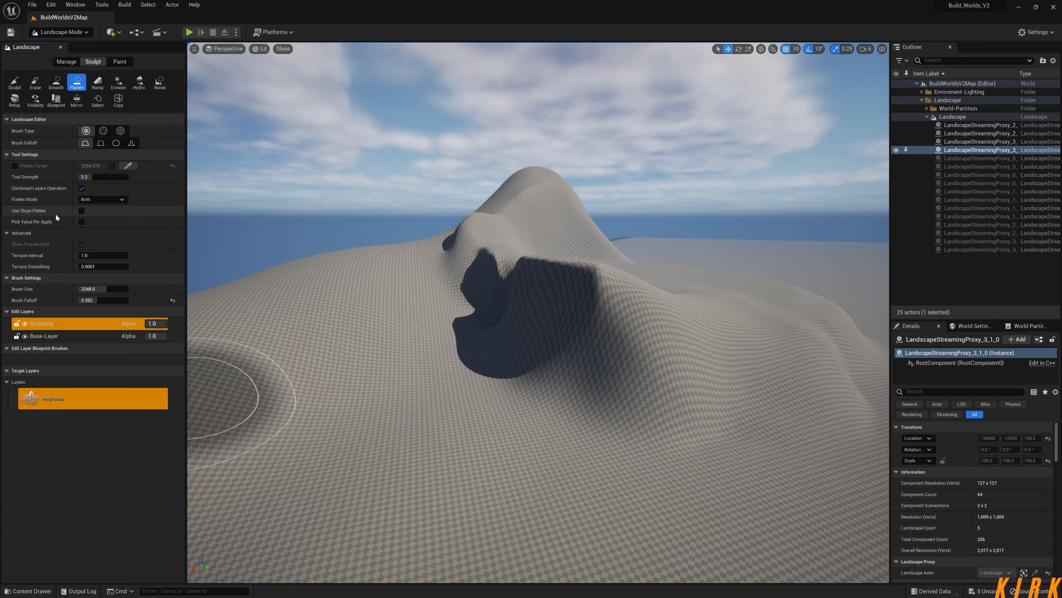
left_click(82, 212)
key("w")
right_click_drag(358, 360, 501, 383)
right_click_drag(412, 369, 387, 375)
mouse_move(287, 263)
left_mouse_down()
mouse_move(310, 271)
mouse_move(275, 254)
mouse_move(310, 243)
mouse_move(278, 233)
mouse_move(280, 261)
mouse_move(316, 245)
mouse_move(509, 354)
mouse_move(526, 408)
left_mouse_up()
mouse_move(526, 408)
right_mouse_down()
mouse_move(410, 402)
mouse_move(527, 385)
mouse_move(512, 412)
right_mouse_up()
key("d")
key("w")
key("d")
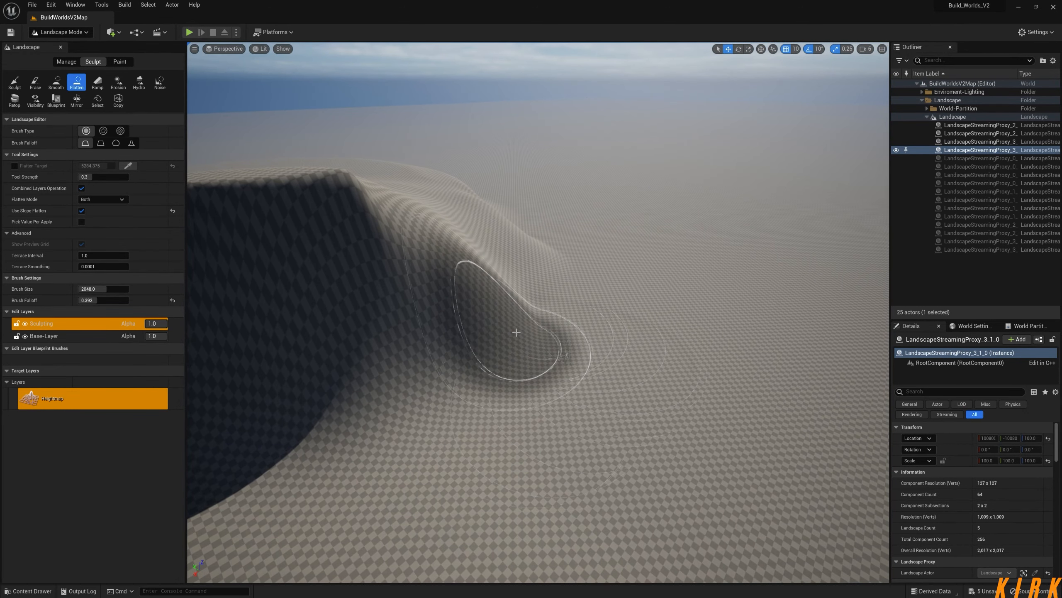
Slope-flatten the cliff's shaded face and extend its outer ridge at the angle of the hillside.
key("s")
right_click_drag(372, 356, 288, 341)
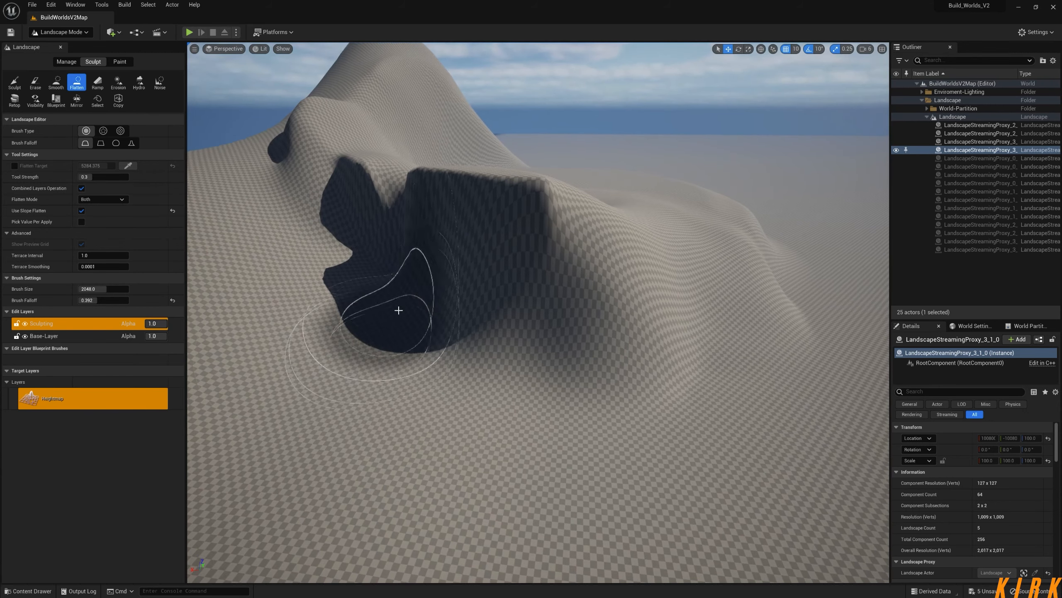
mouse_move(454, 251)
left_mouse_down()
mouse_move(404, 256)
mouse_move(474, 281)
mouse_move(424, 273)
left_mouse_up()
right_click_drag(424, 272, 536, 299)
key("w")
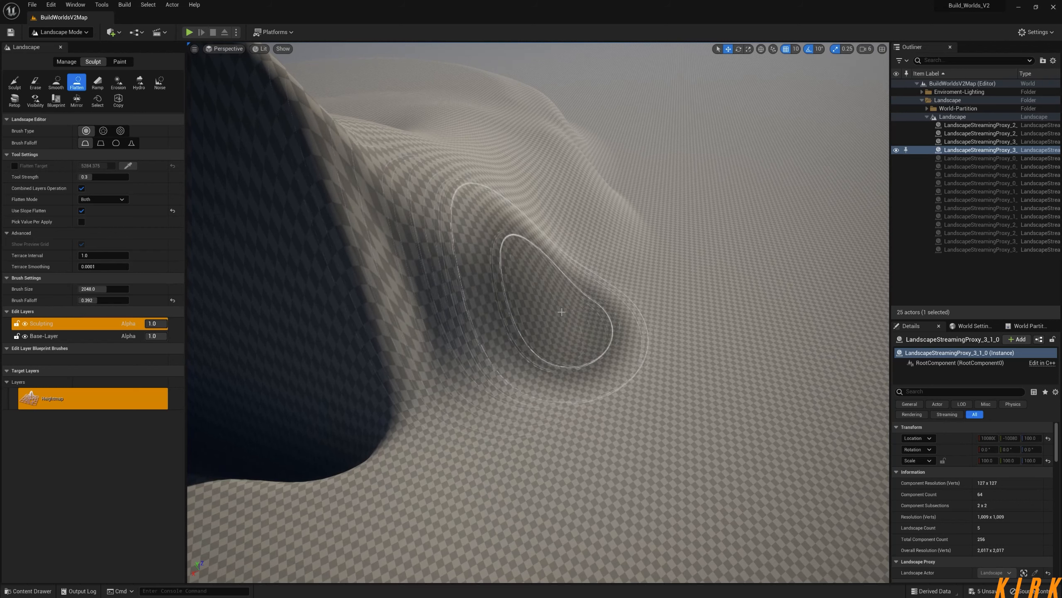
mouse_move(563, 313)
left_mouse_down()
mouse_move(535, 306)
mouse_move(481, 339)
mouse_move(541, 304)
mouse_move(569, 273)
mouse_move(577, 238)
mouse_move(629, 204)
mouse_move(611, 288)
left_mouse_up()
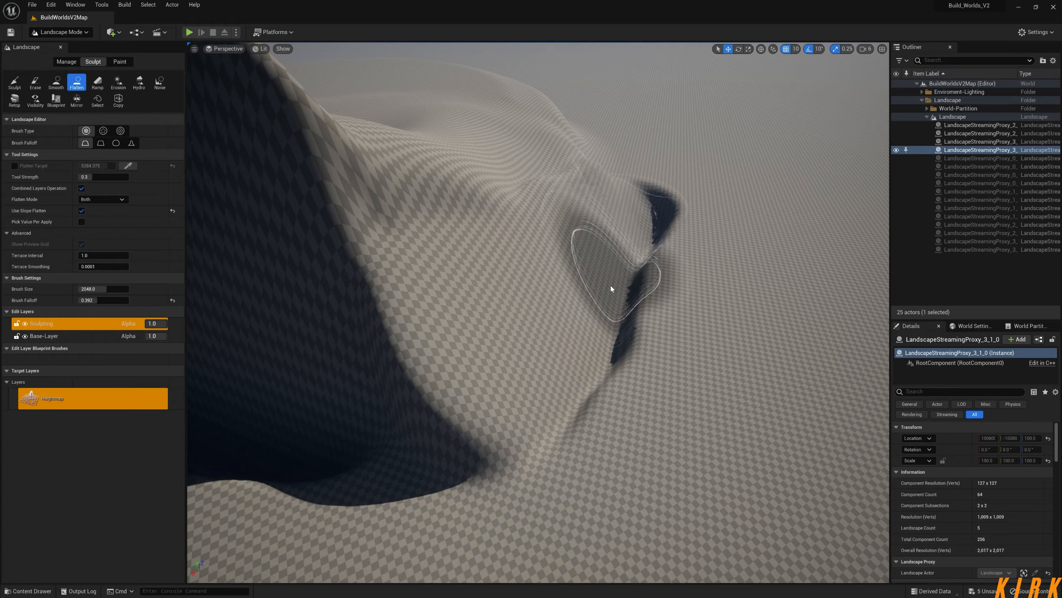
Build up the outer ridge into an angled slope with further slope-flatten strokes.
mouse_move(612, 288)
right_mouse_down()
mouse_move(547, 285)
mouse_move(485, 264)
mouse_move(464, 217)
mouse_move(519, 203)
mouse_move(502, 318)
right_mouse_up()
mouse_move(533, 322)
left_mouse_down()
mouse_move(686, 283)
mouse_move(515, 307)
mouse_move(545, 225)
mouse_move(501, 175)
mouse_move(640, 185)
left_mouse_up()
mouse_move(640, 185)
right_mouse_down()
mouse_move(581, 171)
mouse_move(531, 130)
mouse_move(439, 127)
right_mouse_up()
right_click_drag(460, 293, 581, 296)
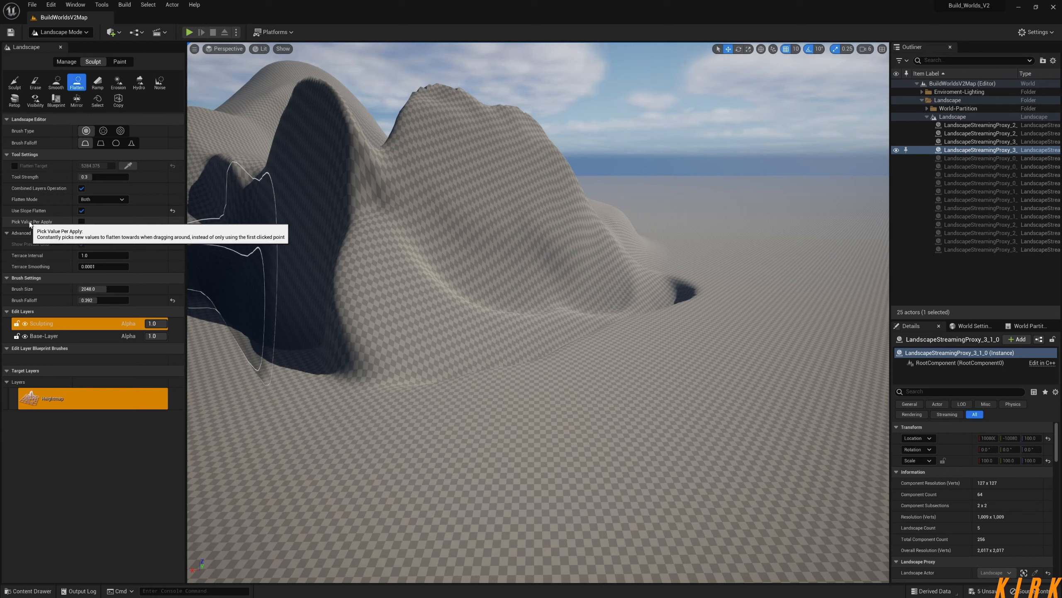
Enable Pick Value Per Apply, disable Use Slope Flatten, and flatten the cliff and the slopes around it.
left_click(82, 221)
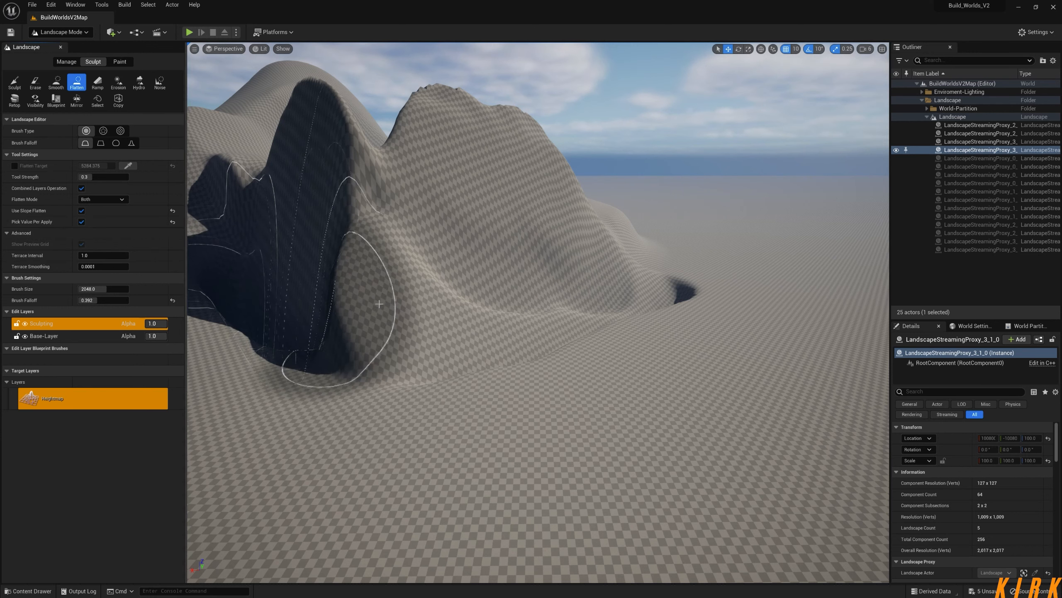
left_click(81, 210)
mouse_move(523, 310)
left_mouse_down()
mouse_move(545, 297)
mouse_move(380, 355)
mouse_move(427, 293)
mouse_move(606, 261)
left_mouse_up()
mouse_move(717, 262)
left_mouse_down()
mouse_move(498, 356)
mouse_move(308, 237)
mouse_move(234, 251)
mouse_move(236, 176)
mouse_move(373, 265)
mouse_move(385, 289)
left_mouse_up()
mouse_move(385, 288)
right_mouse_down()
mouse_move(363, 265)
mouse_move(460, 293)
right_mouse_up()
Make one flatten stroke with Pick Value Per Apply disabled, re-enable the option, and flatten across the mountain's lower slopes.
left_click(81, 222)
mouse_move(652, 209)
left_mouse_down()
mouse_move(678, 214)
mouse_move(711, 262)
left_mouse_up()
left_click(81, 221)
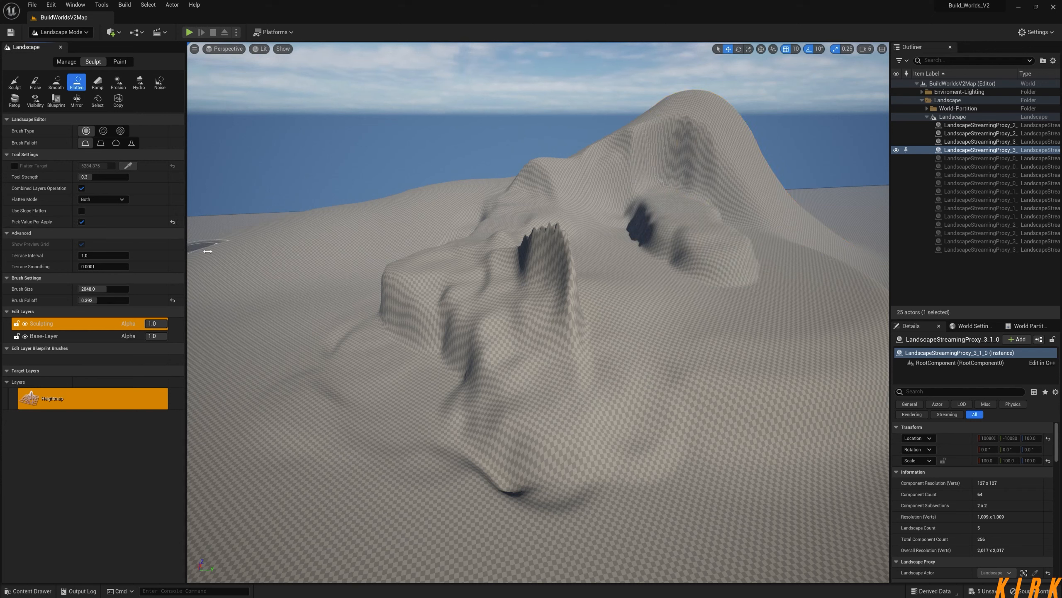
mouse_move(732, 222)
left_mouse_down()
mouse_move(677, 159)
mouse_move(628, 197)
mouse_move(624, 180)
mouse_move(552, 209)
mouse_move(544, 197)
mouse_move(544, 261)
mouse_move(640, 356)
mouse_move(746, 350)
mouse_move(613, 403)
mouse_move(450, 356)
mouse_move(422, 317)
mouse_move(301, 375)
mouse_move(429, 429)
mouse_move(496, 304)
mouse_move(567, 330)
mouse_move(502, 258)
mouse_move(545, 250)
mouse_move(460, 272)
left_mouse_up()
mouse_move(460, 271)
right_mouse_down()
mouse_move(502, 235)
mouse_move(460, 218)
mouse_move(535, 260)
mouse_move(532, 184)
mouse_move(523, 226)
mouse_move(540, 285)
mouse_move(516, 272)
mouse_move(527, 275)
right_mouse_up()
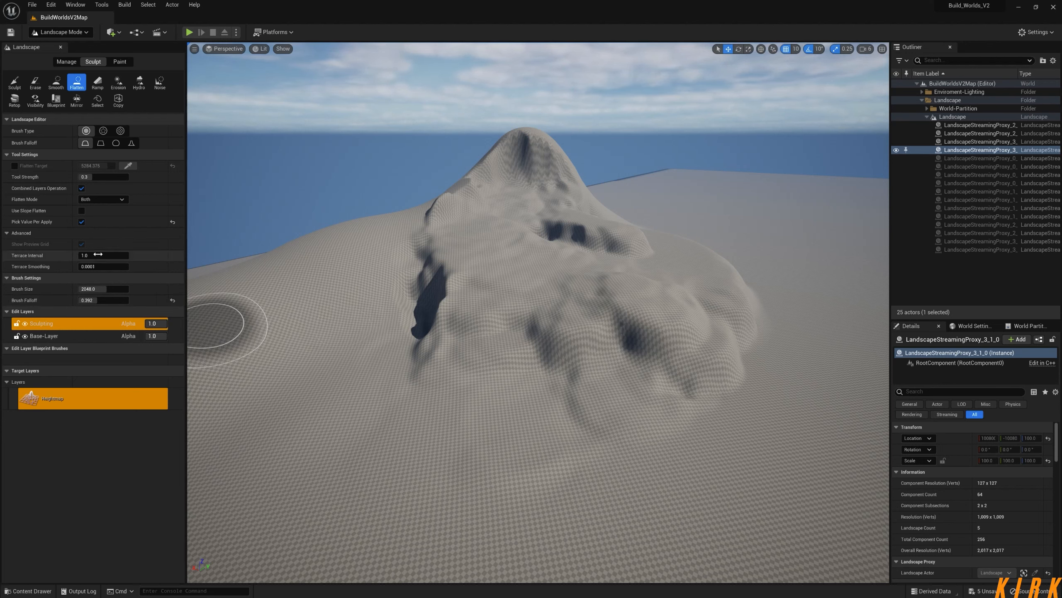
Raise the Terrace Interval to about 11000, flatten the mountain's lower foreground slope, and reset the interval to 1.0.
left_click_drag(103, 255, 133, 255)
mouse_move(536, 343)
left_mouse_down()
mouse_move(585, 230)
mouse_move(621, 233)
mouse_move(621, 304)
mouse_move(646, 346)
mouse_move(581, 384)
mouse_move(516, 388)
mouse_move(633, 443)
left_mouse_up()
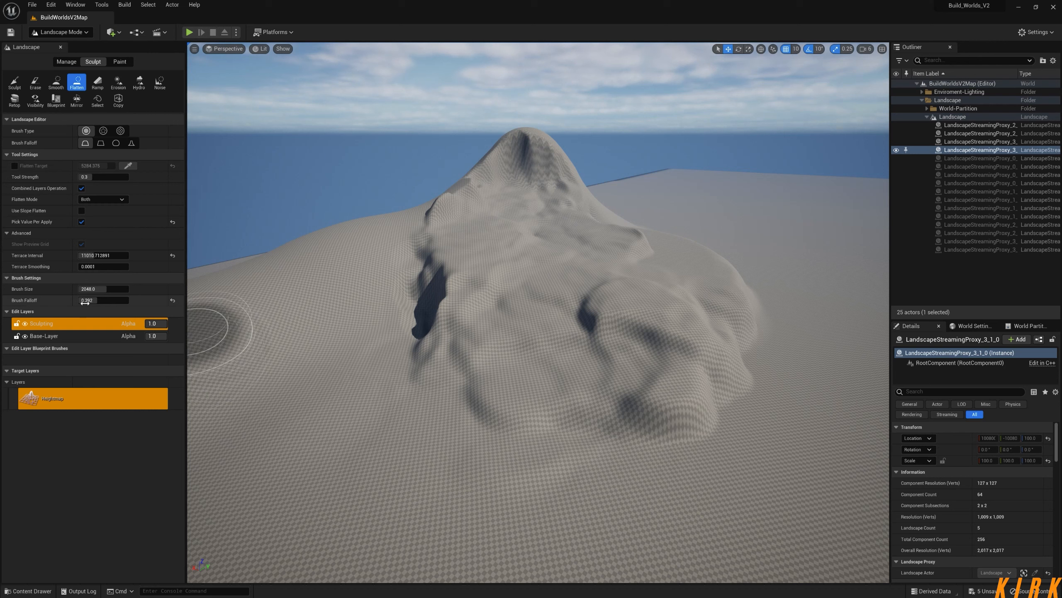
left_click(173, 255)
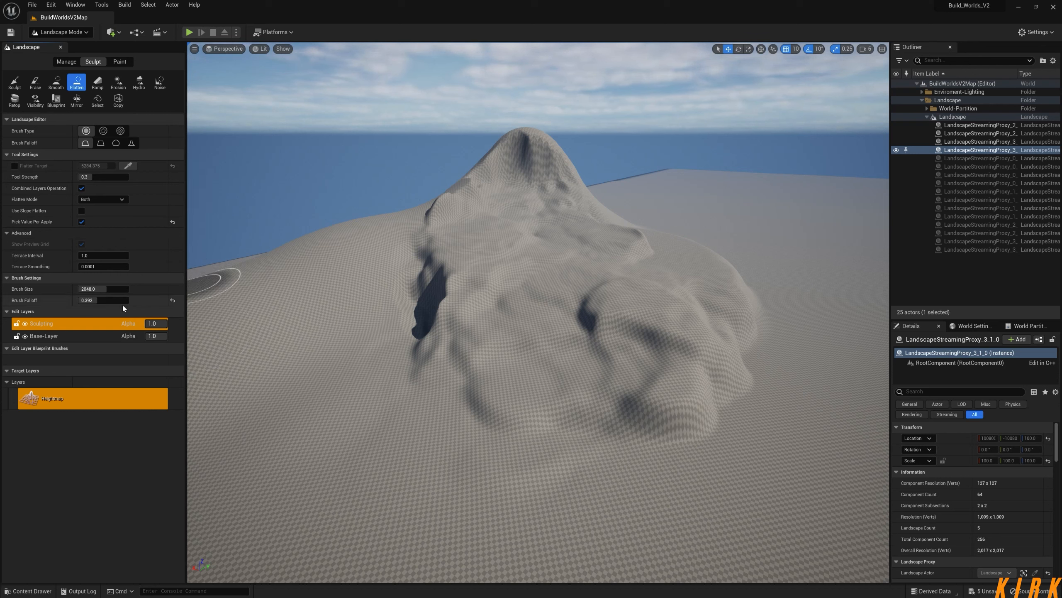
Use the Ramp tool to place one ramp point on the mountain's summit and another on the open ground below.
left_click(98, 82)
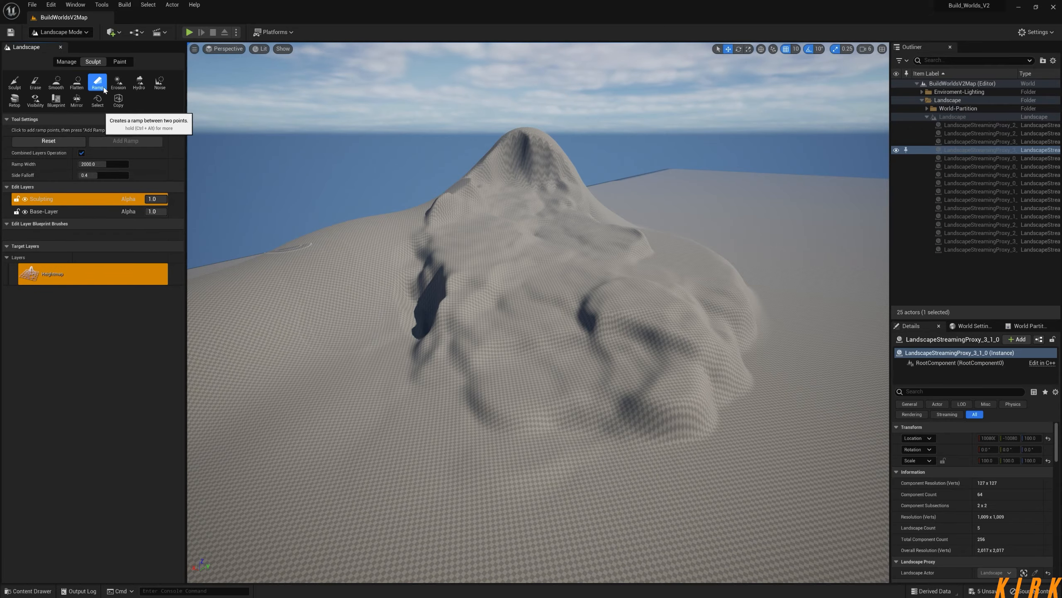
key("w")
right_click_drag(328, 343, 291, 350)
key("s")
key("a")
key("d")
mouse_move(503, 299)
right_mouse_down()
mouse_move(512, 280)
mouse_move(556, 300)
mouse_move(531, 313)
mouse_move(498, 308)
right_mouse_up()
key("w")
key("s")
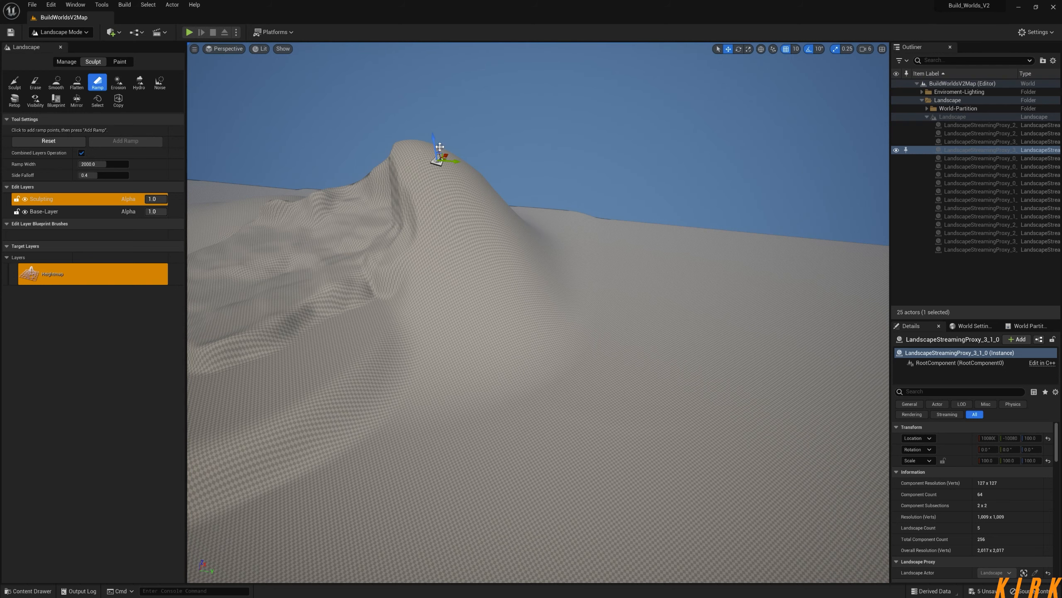
right_click_drag(600, 370, 621, 358)
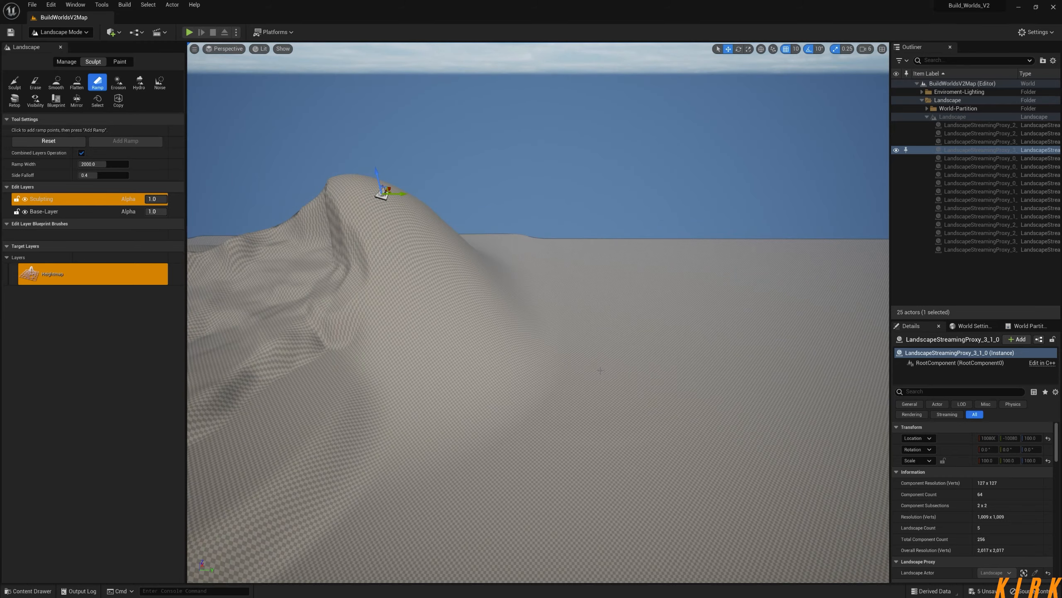
left_click(640, 358)
Set the Ramp Width to about 3027 and the Side Falloff to about 0.3, and add the ramp.
right_click_drag(640, 358, 559, 352)
key("d")
key("a")
key("d")
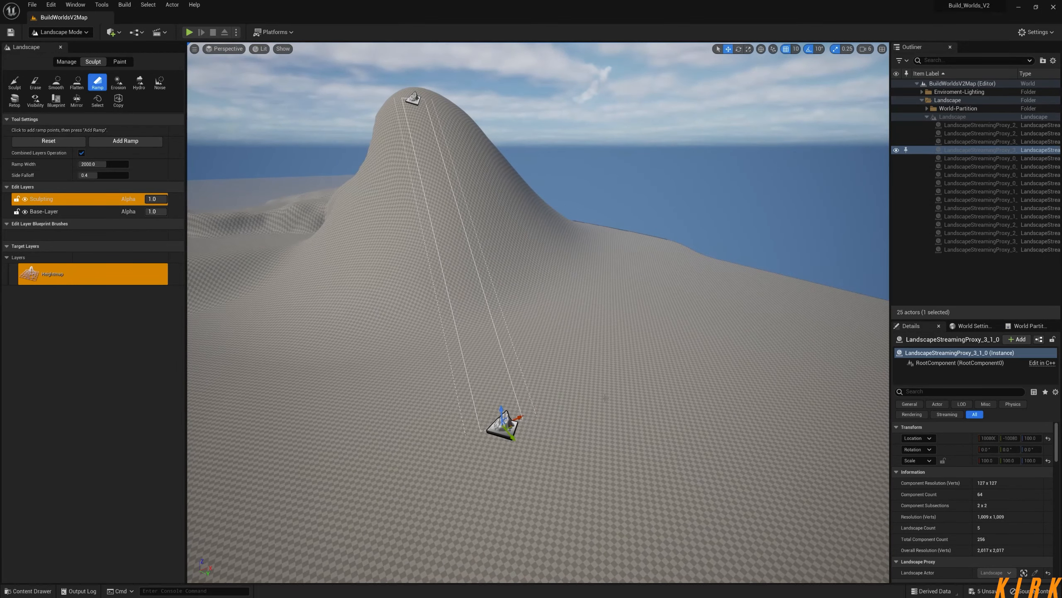
left_click_drag(101, 163, 115, 164)
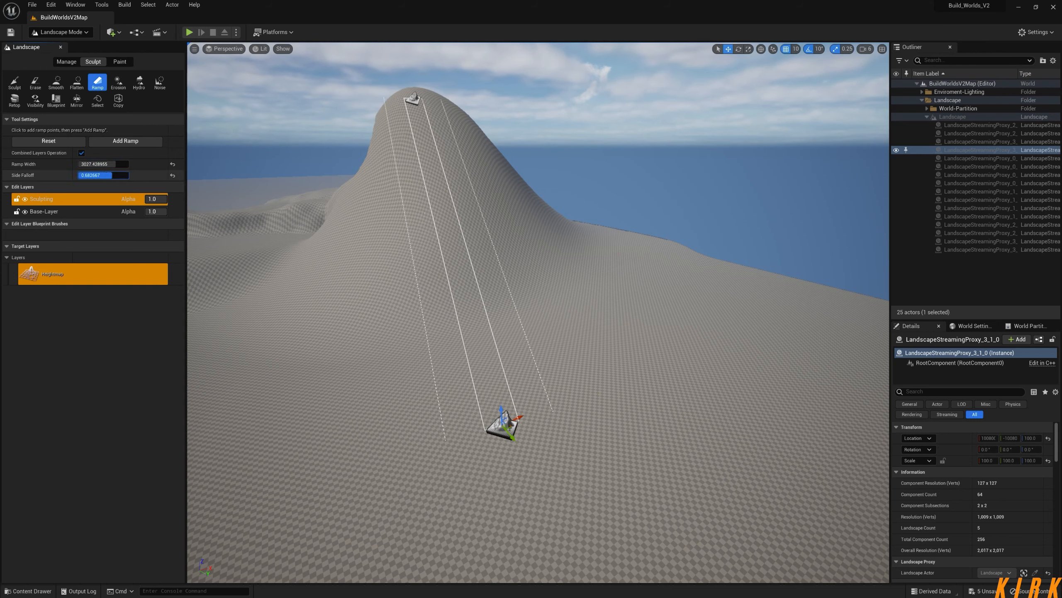
left_click_drag(102, 175, 91, 175)
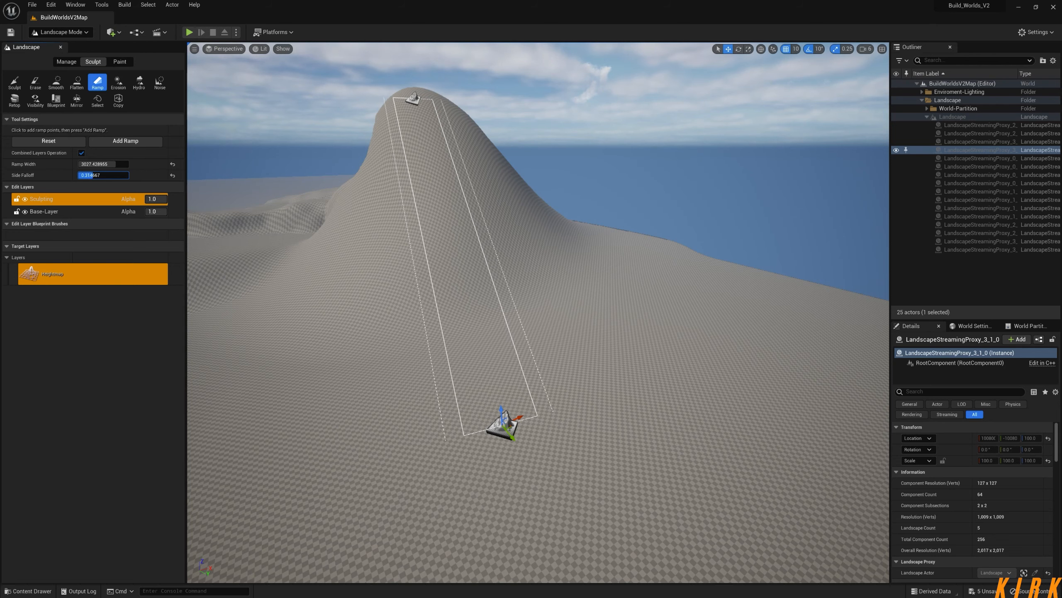
left_click_drag(92, 175, 92, 176)
right_click_drag(401, 281, 525, 277)
key("a")
key("s")
left_click(136, 146)
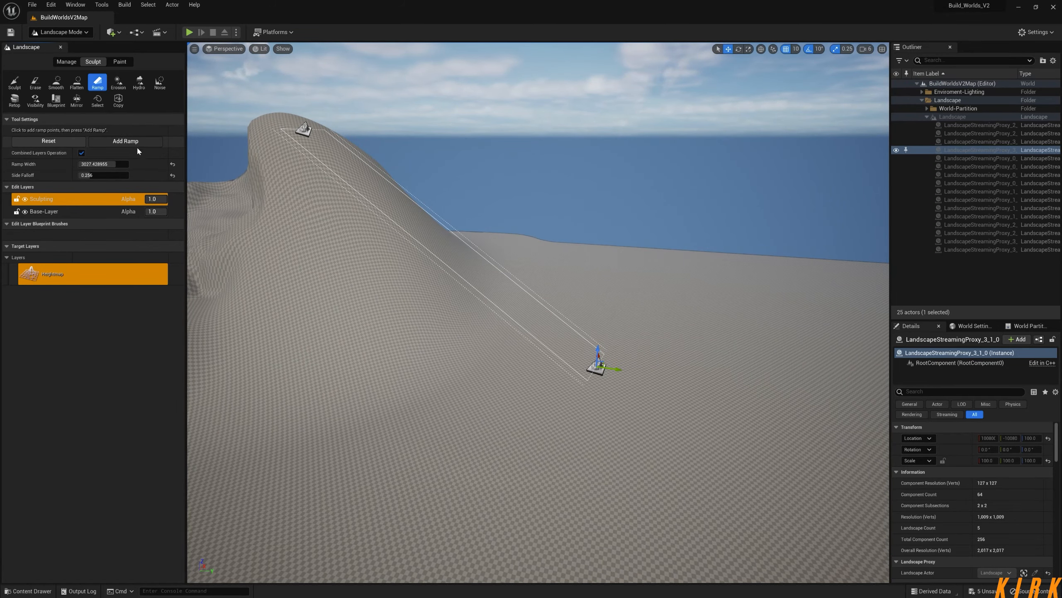
Add three more ramps fanning out from the summit, shifting the lower ramp point farther along the mountain's base each time.
key("d")
right_click_drag(419, 276, 376, 289)
key("a")
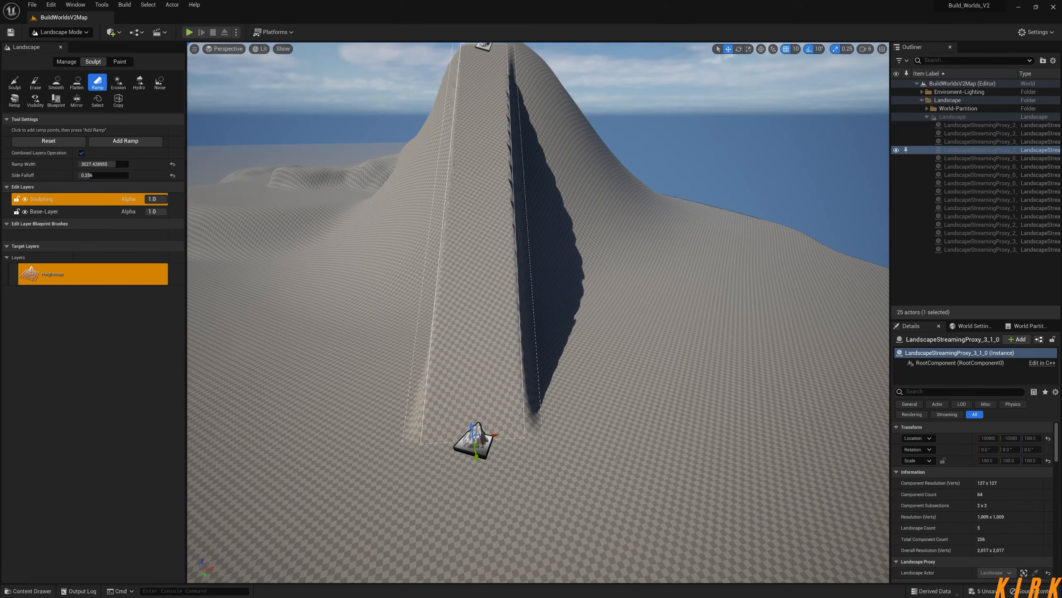
left_click_drag(493, 434, 606, 407)
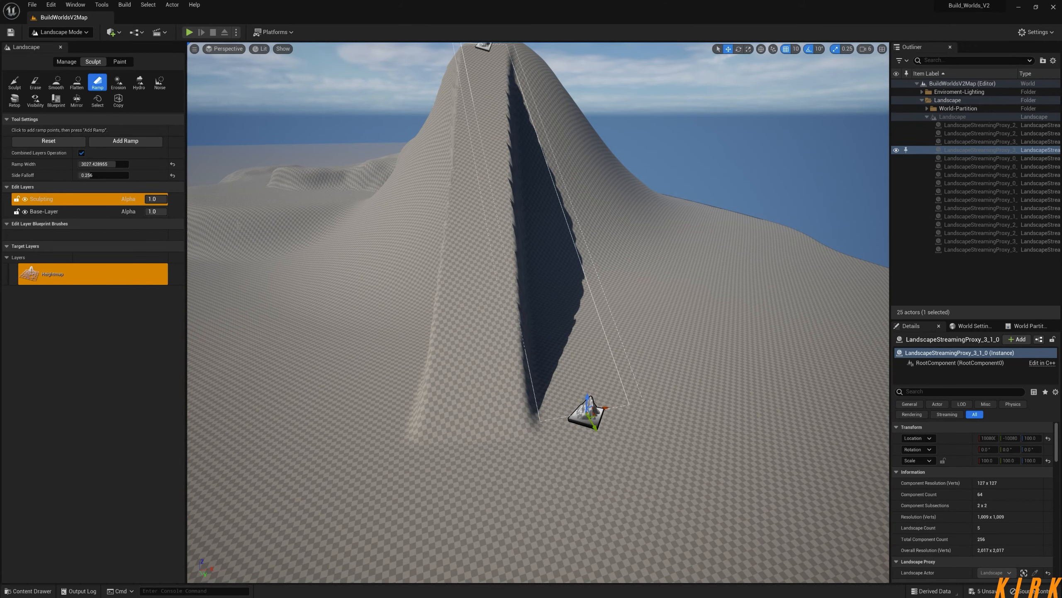
left_click(126, 141)
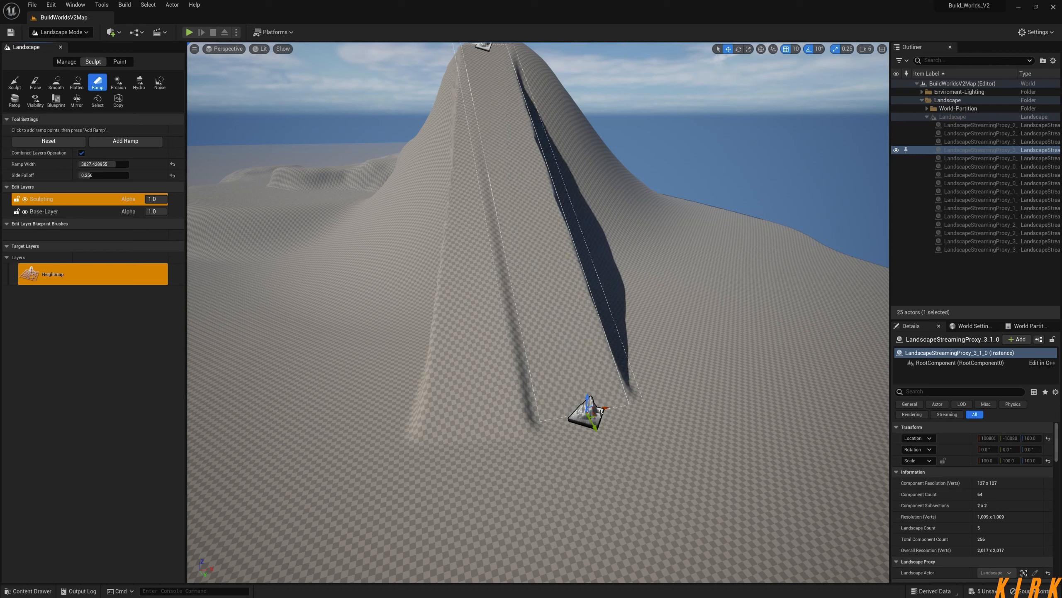
left_click_drag(600, 414, 688, 393)
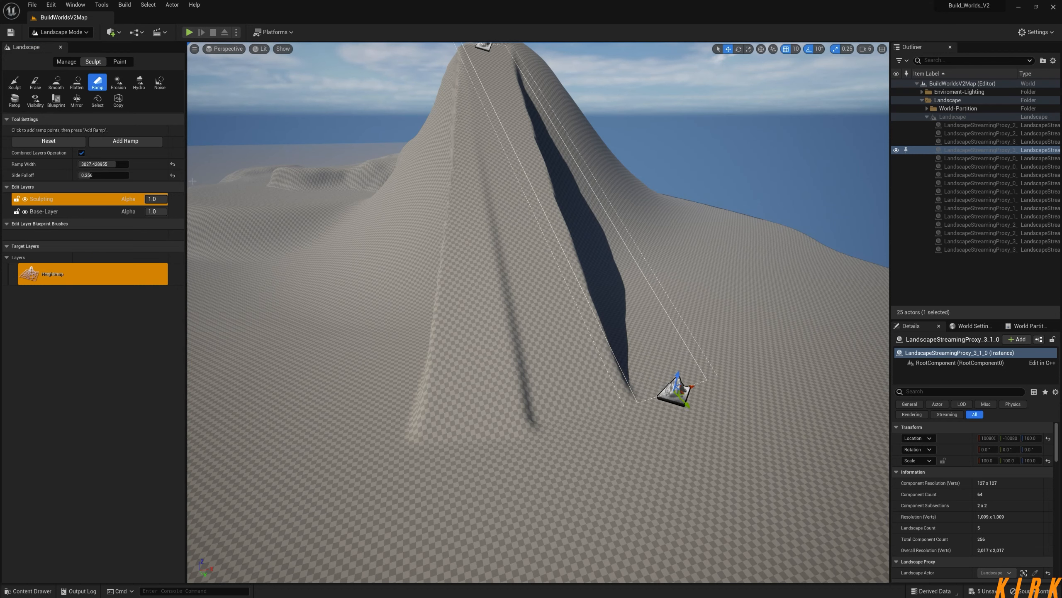
left_click(138, 141)
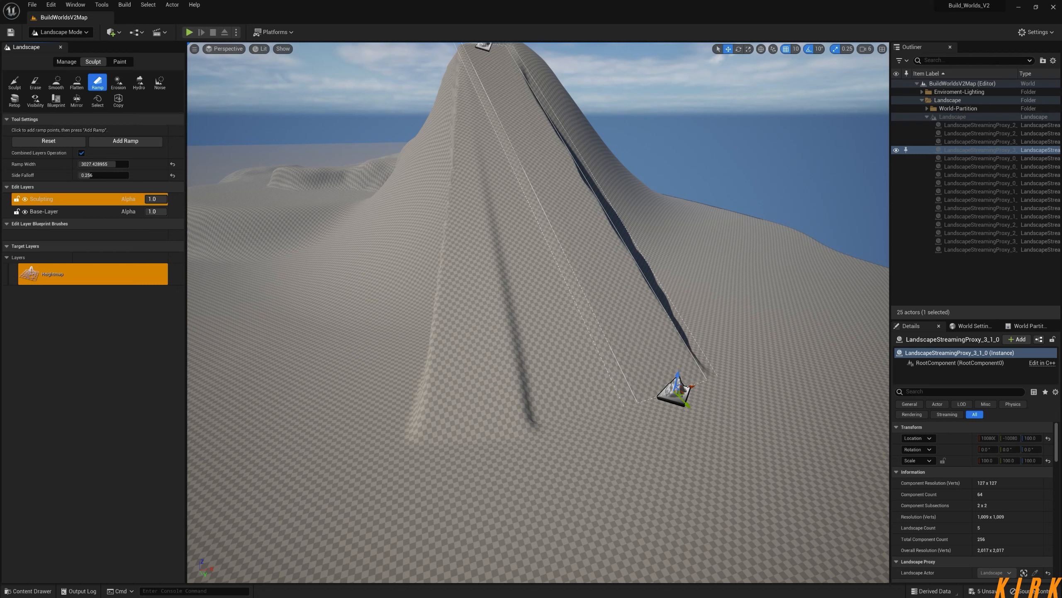
left_click_drag(692, 385, 729, 366)
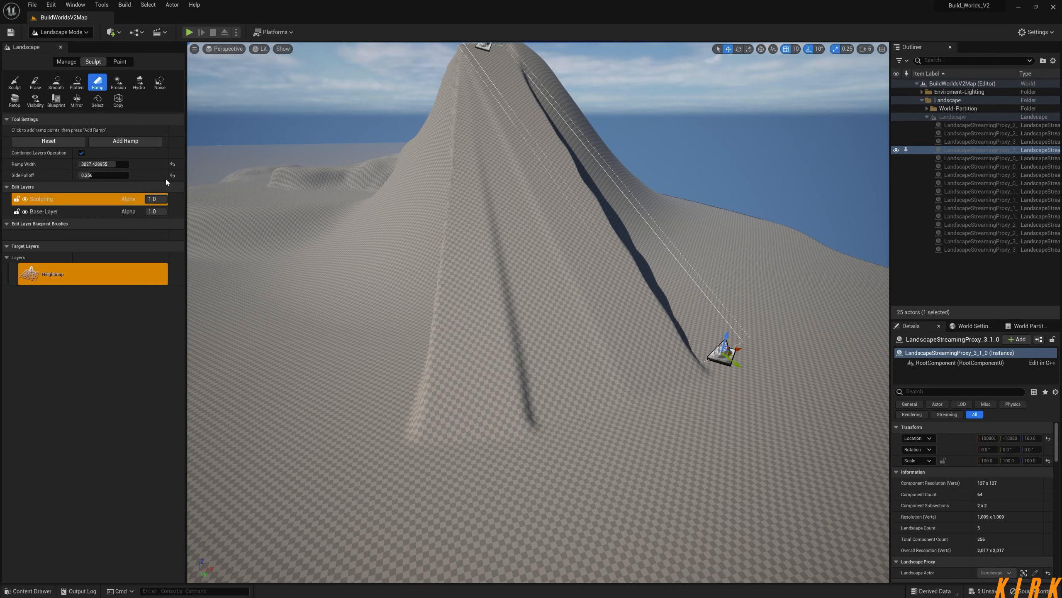
left_click(126, 141)
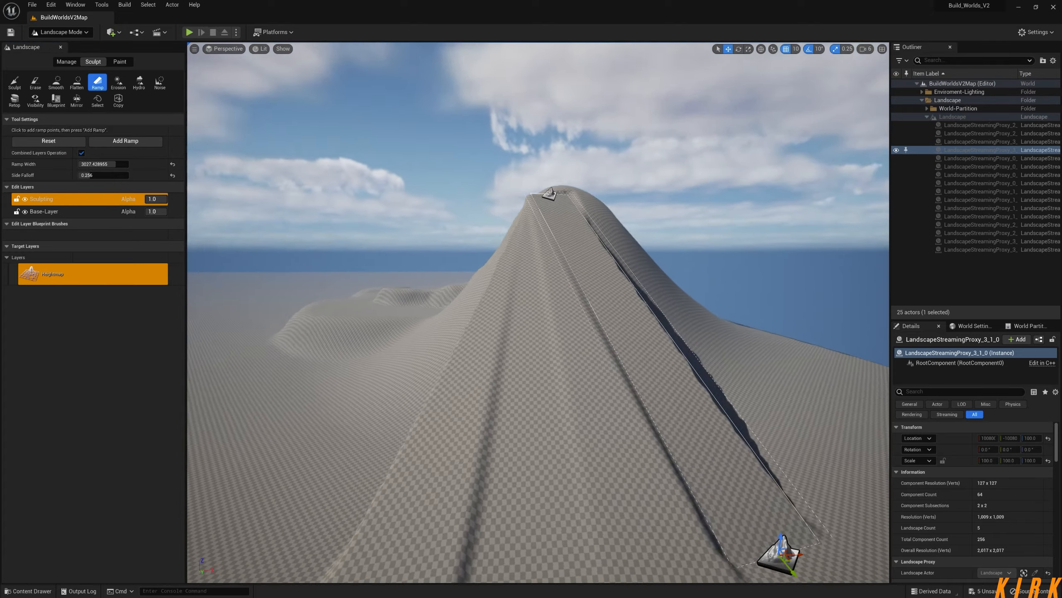
Move the lower ramp point to the opposite side of the fan and add a ramp there.
right_click_drag(538, 312, 573, 334)
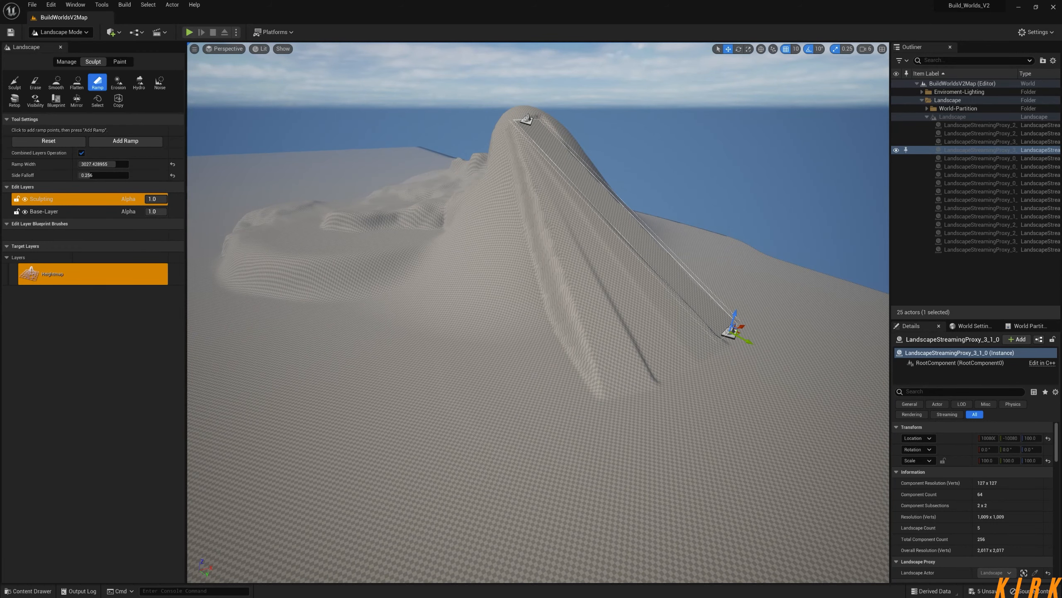
left_click_drag(745, 326, 593, 385)
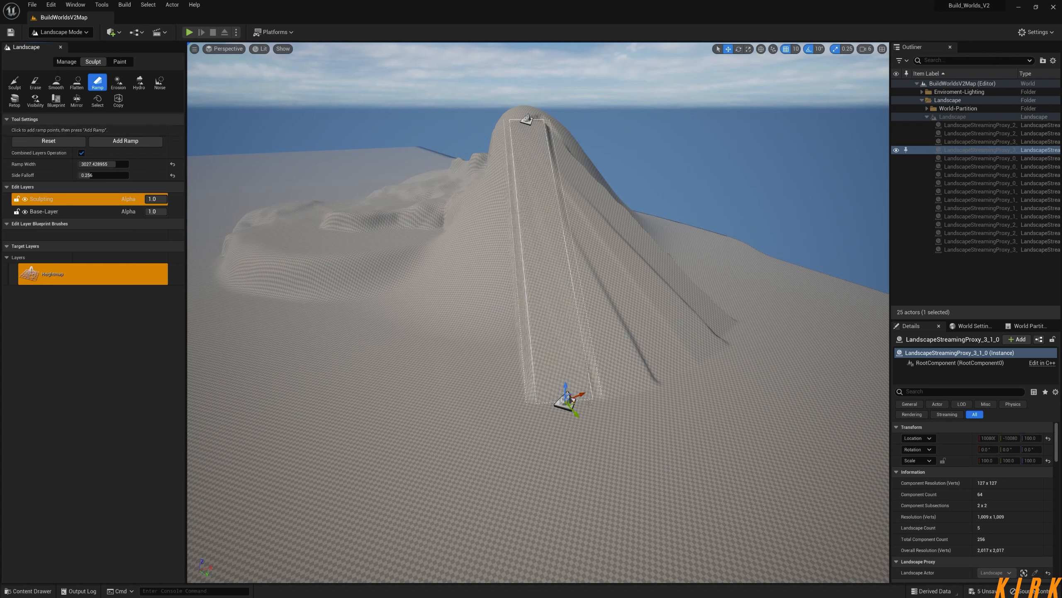
left_click_drag(575, 404, 493, 397)
left_click(126, 141)
Move the upper ramp point sideways off the summit into open air and add a raised ramp from the base.
left_click(527, 120)
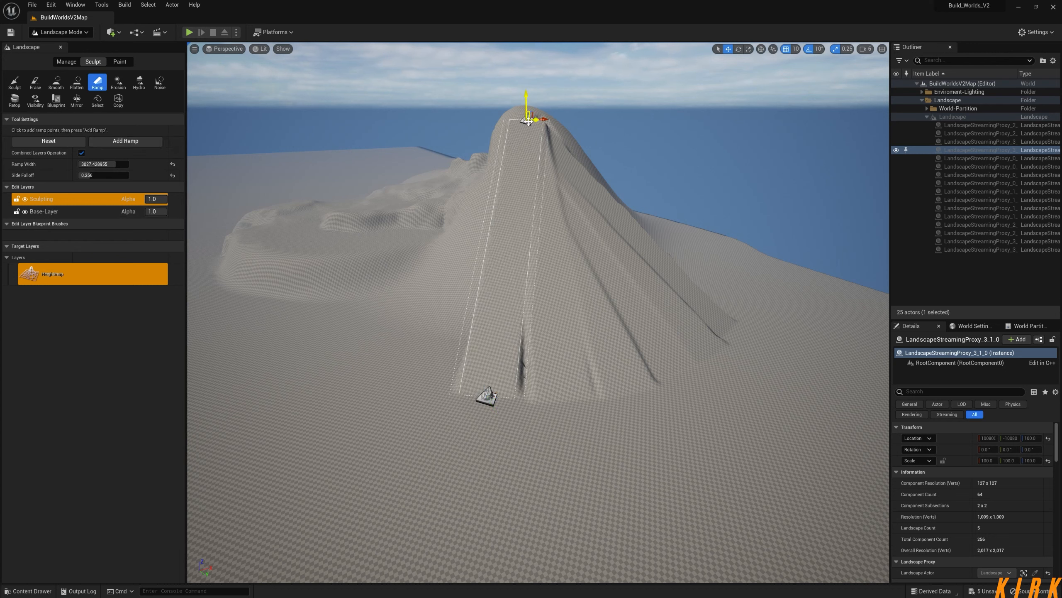
left_click_drag(544, 120, 615, 125)
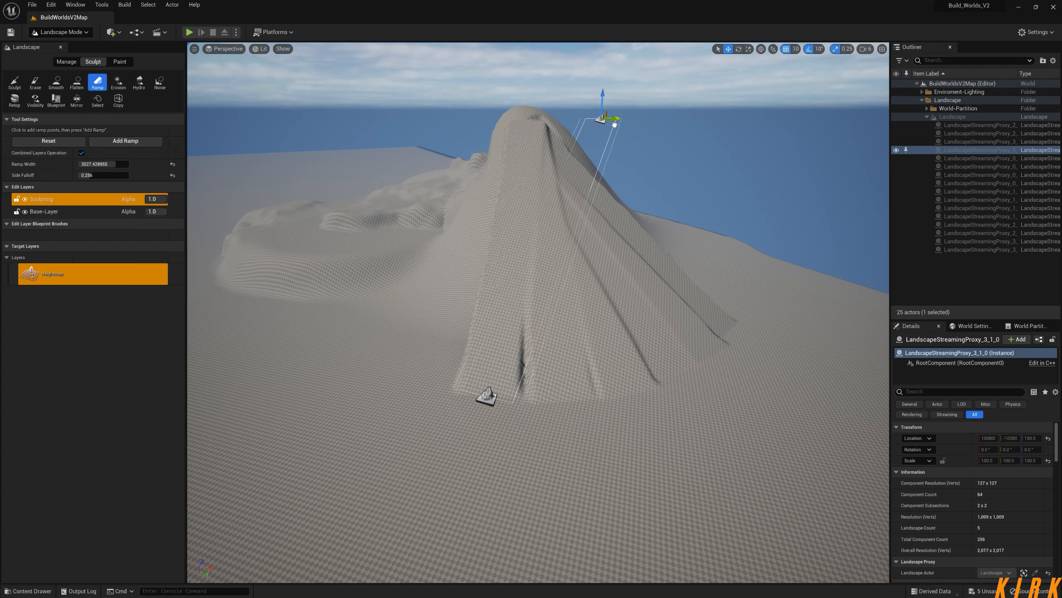
left_click(125, 144)
right_click_drag(502, 293, 452, 351)
key("w")
key("d")
key("s")
key("a")
key("s")
right_click_drag(345, 240, 444, 285)
key("a")
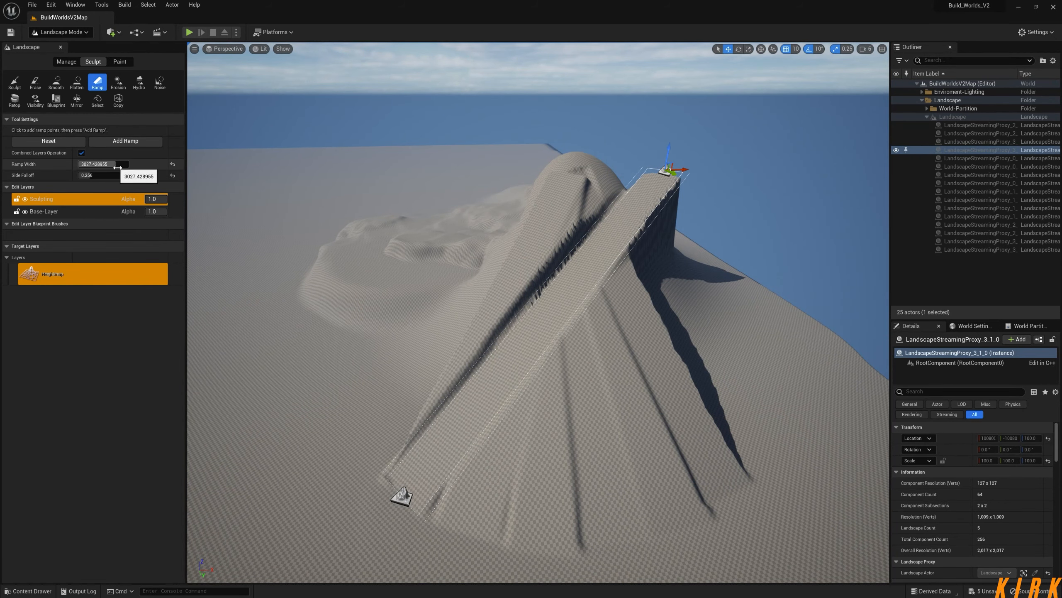
Erode the ramped slopes with the Erosion tool, using Tool Strength about 0.55, Noise Mode Both and Noise Scale about 193.
left_click(125, 85)
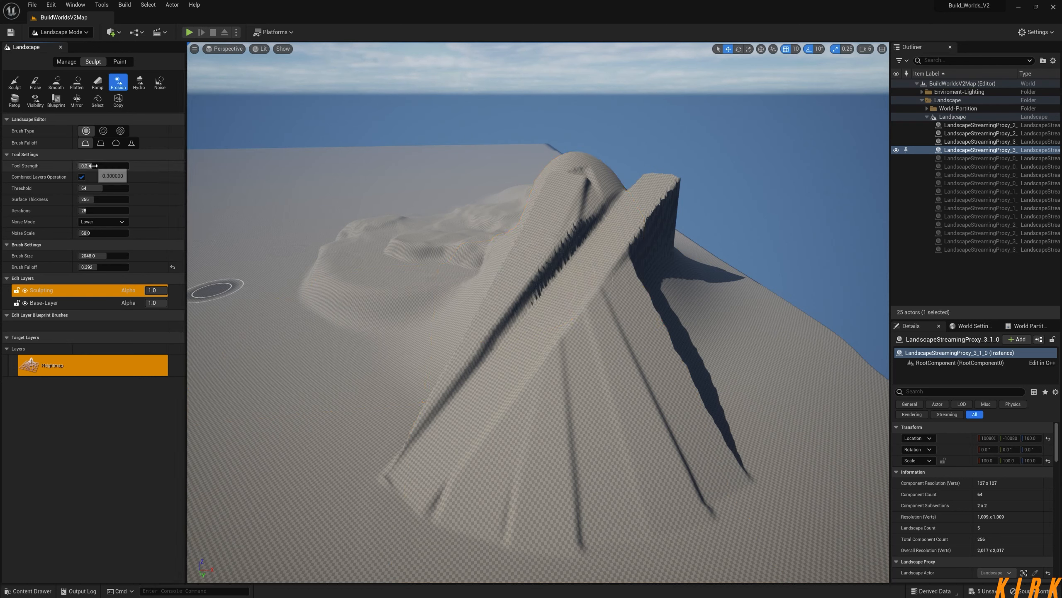
left_click_drag(104, 165, 105, 166)
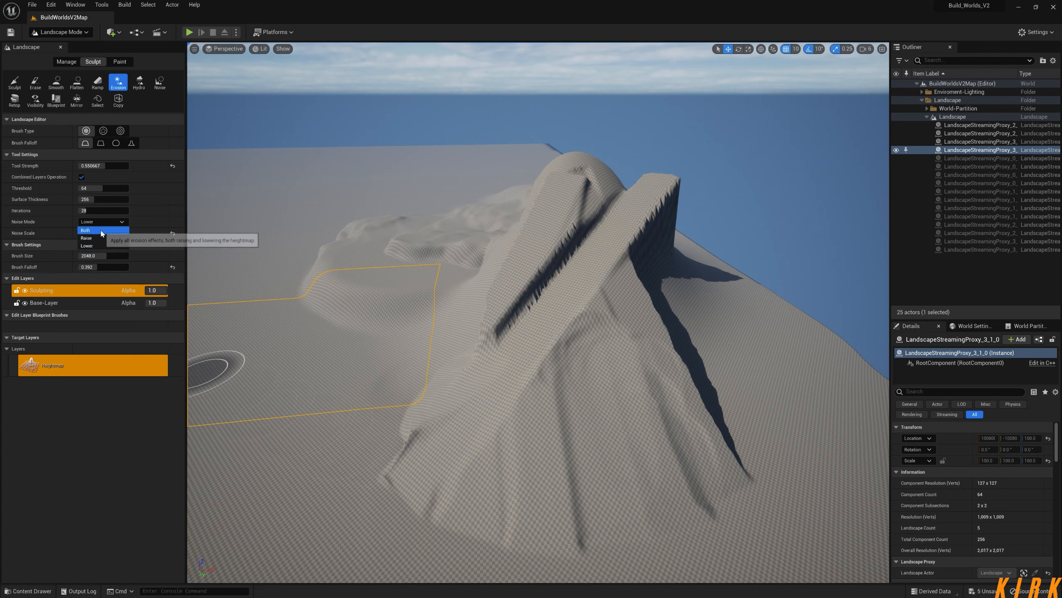
mouse_move(646, 351)
left_mouse_down()
mouse_move(610, 309)
mouse_move(606, 281)
mouse_move(557, 290)
mouse_move(546, 261)
mouse_move(463, 367)
mouse_move(464, 392)
left_mouse_up()
mouse_move(473, 400)
right_mouse_down()
mouse_move(552, 355)
mouse_move(527, 335)
mouse_move(531, 405)
mouse_move(550, 419)
right_mouse_up()
mouse_move(513, 483)
left_mouse_down()
mouse_move(476, 450)
mouse_move(450, 285)
mouse_move(513, 277)
left_mouse_up()
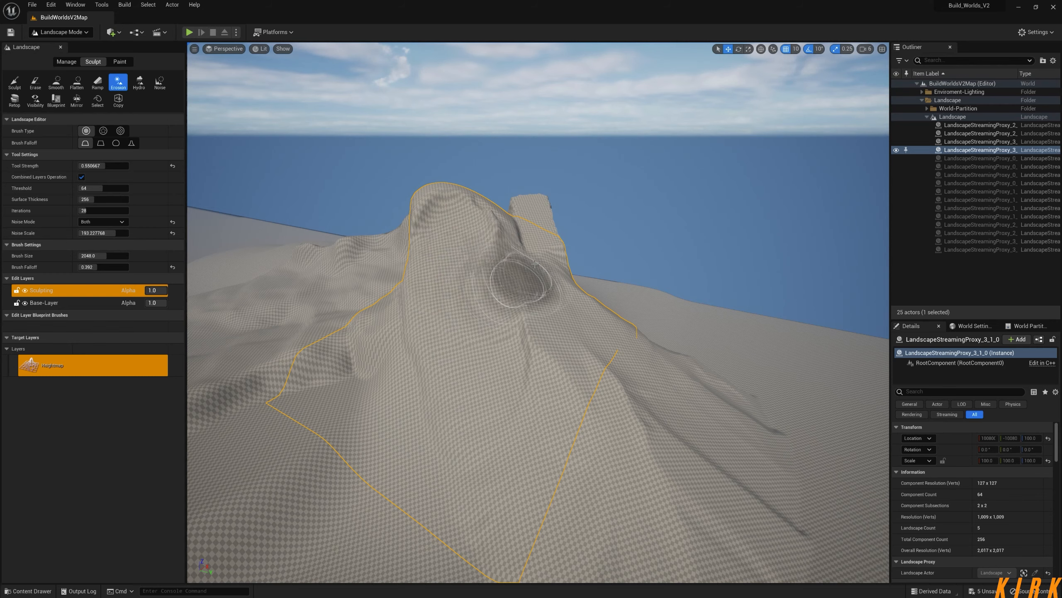
mouse_move(535, 234)
left_mouse_down()
mouse_move(553, 359)
mouse_move(681, 453)
mouse_move(749, 443)
mouse_move(760, 473)
left_mouse_up()
Erode the shaded side of the mountain from its base ridges up to the summit and back down.
key("d")
mouse_move(759, 472)
right_mouse_down()
mouse_move(728, 456)
mouse_move(619, 440)
mouse_move(669, 482)
right_mouse_up()
key("s")
mouse_move(434, 445)
left_mouse_down()
mouse_move(486, 379)
mouse_move(540, 351)
mouse_move(670, 243)
mouse_move(663, 220)
left_mouse_up()
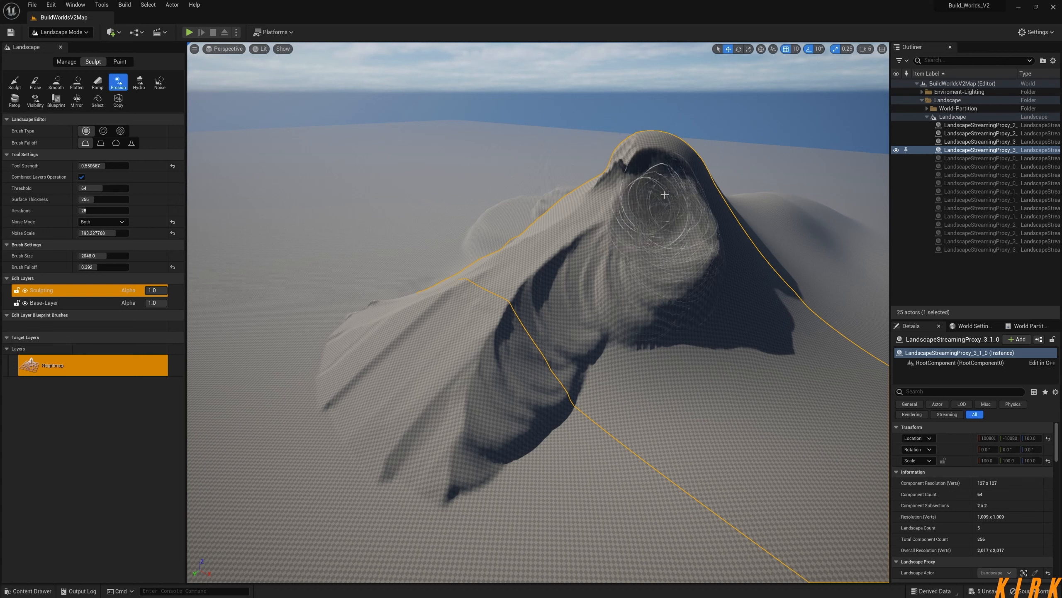
mouse_move(656, 179)
left_mouse_down()
mouse_move(671, 297)
mouse_move(742, 367)
mouse_move(683, 439)
mouse_move(545, 423)
mouse_move(581, 503)
mouse_move(398, 486)
mouse_move(510, 393)
mouse_move(539, 295)
mouse_move(687, 265)
mouse_move(691, 302)
mouse_move(750, 292)
mouse_move(731, 230)
left_mouse_up()
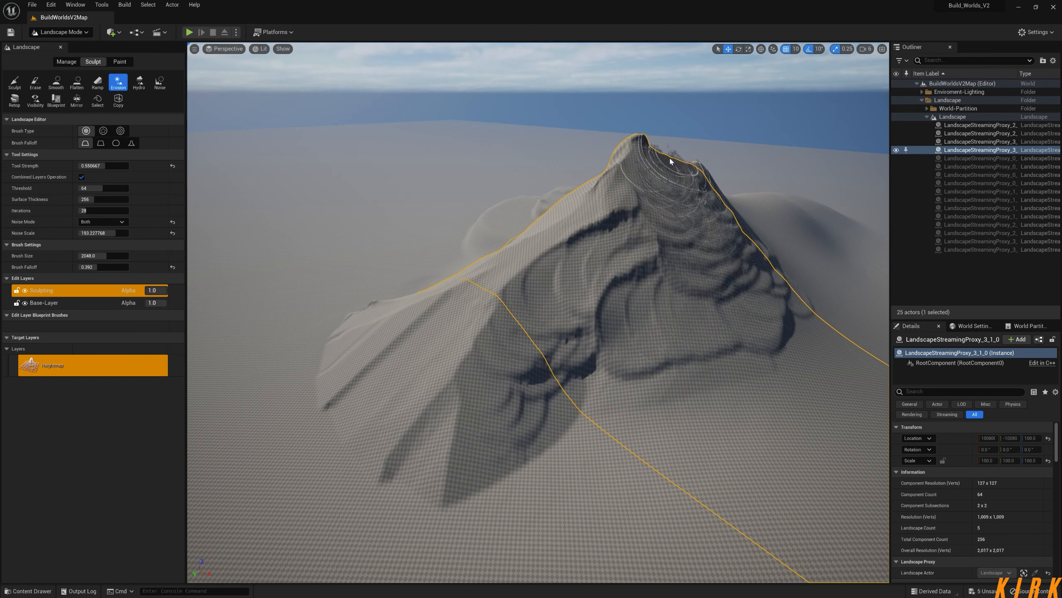
mouse_move(762, 208)
left_mouse_down()
mouse_move(754, 311)
mouse_move(786, 409)
mouse_move(624, 430)
mouse_move(590, 418)
left_mouse_up()
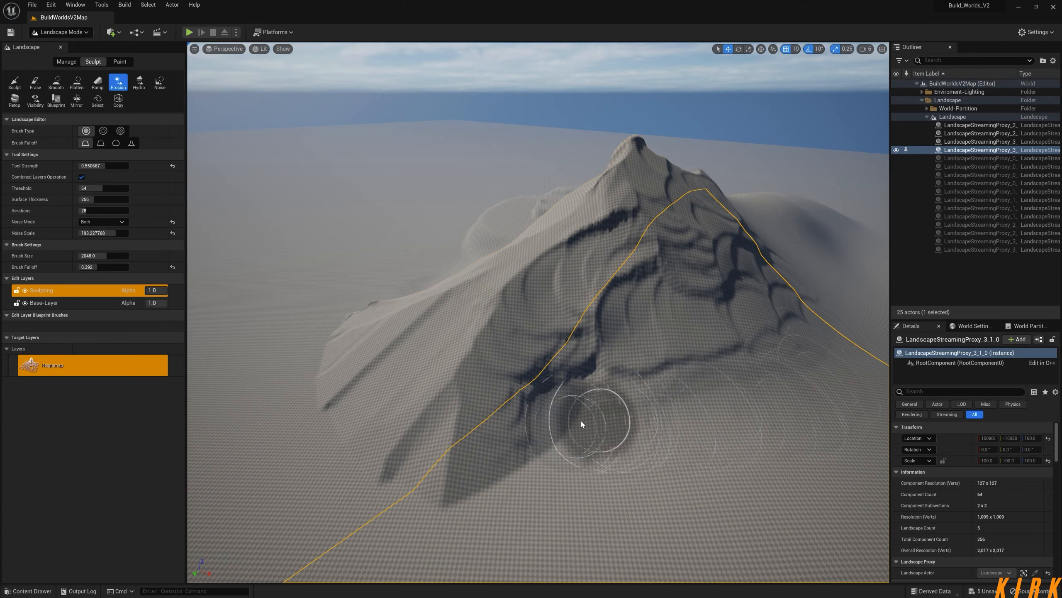
Erode the ramped side of the mountain between its foot and the summit ridge.
right_click_drag(668, 438, 814, 429)
mouse_move(584, 429)
left_mouse_down()
mouse_move(501, 356)
mouse_move(452, 281)
left_mouse_up()
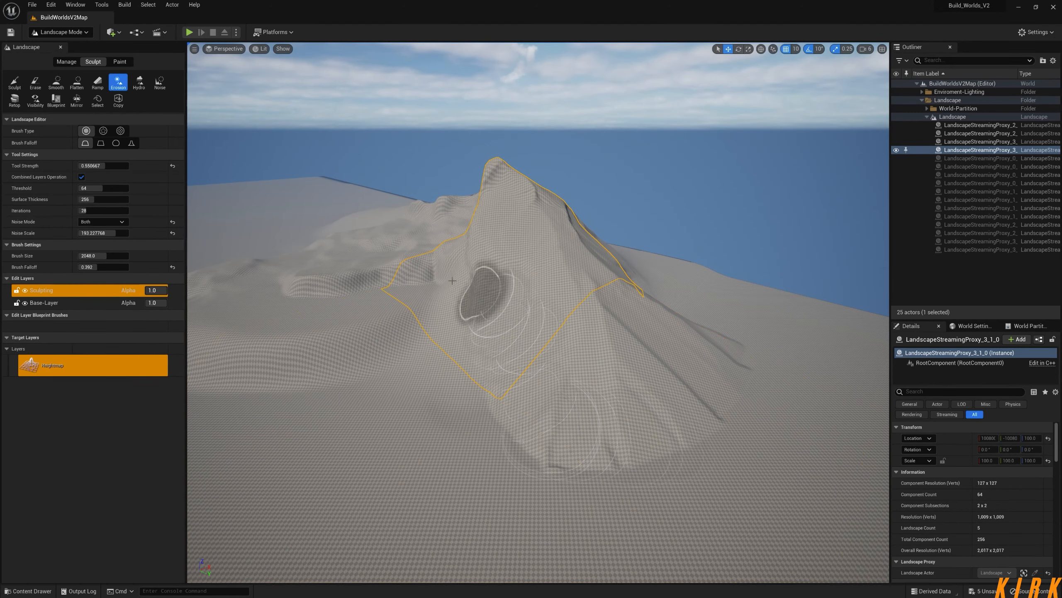
mouse_move(497, 248)
left_mouse_down()
mouse_move(540, 348)
mouse_move(610, 411)
mouse_move(635, 450)
mouse_move(624, 449)
mouse_move(647, 374)
left_mouse_up()
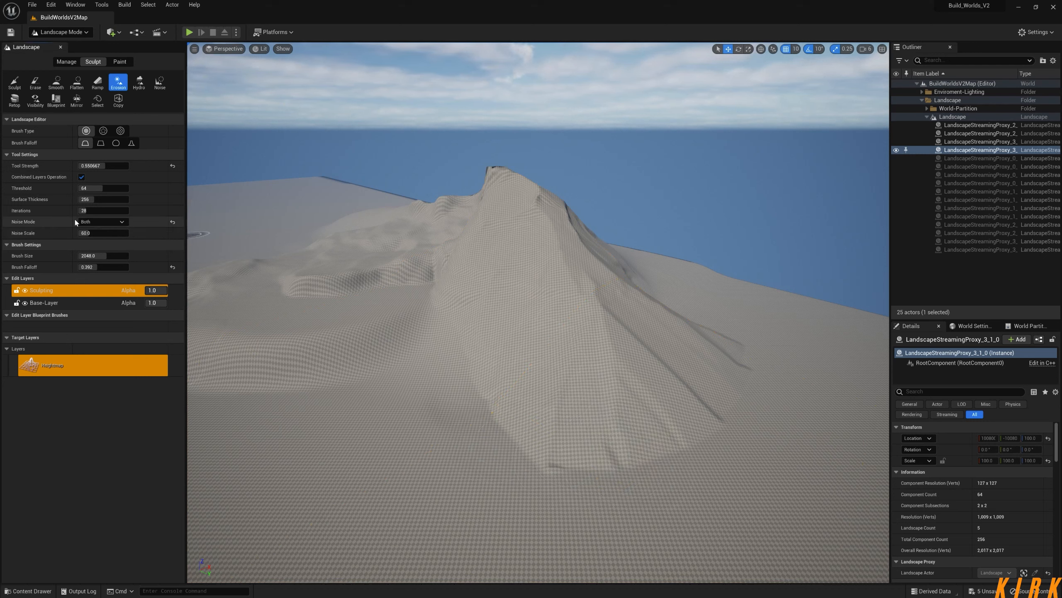
Set the erosion Noise Scale to 60, Noise Mode to Raise and Threshold to 100, and erode the low ground beside the mountain.
left_click(118, 221)
left_click(90, 237)
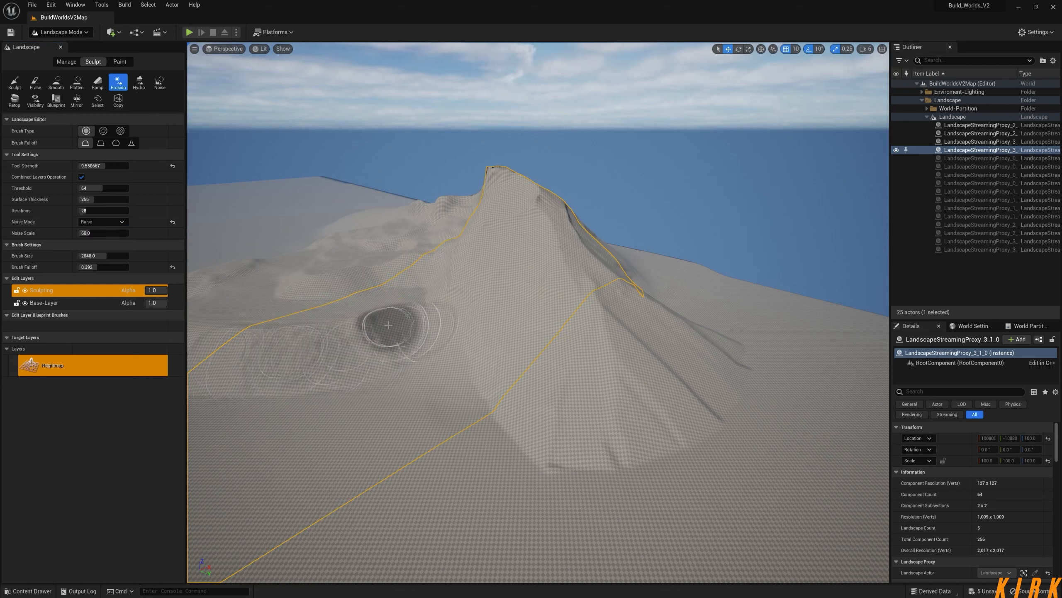
key("w")
mouse_move(354, 361)
right_mouse_down()
mouse_move(372, 358)
mouse_move(389, 330)
mouse_move(427, 368)
mouse_move(464, 381)
mouse_move(462, 364)
mouse_move(426, 352)
mouse_move(335, 343)
mouse_move(493, 352)
right_mouse_up()
left_click_drag(103, 189, 117, 188)
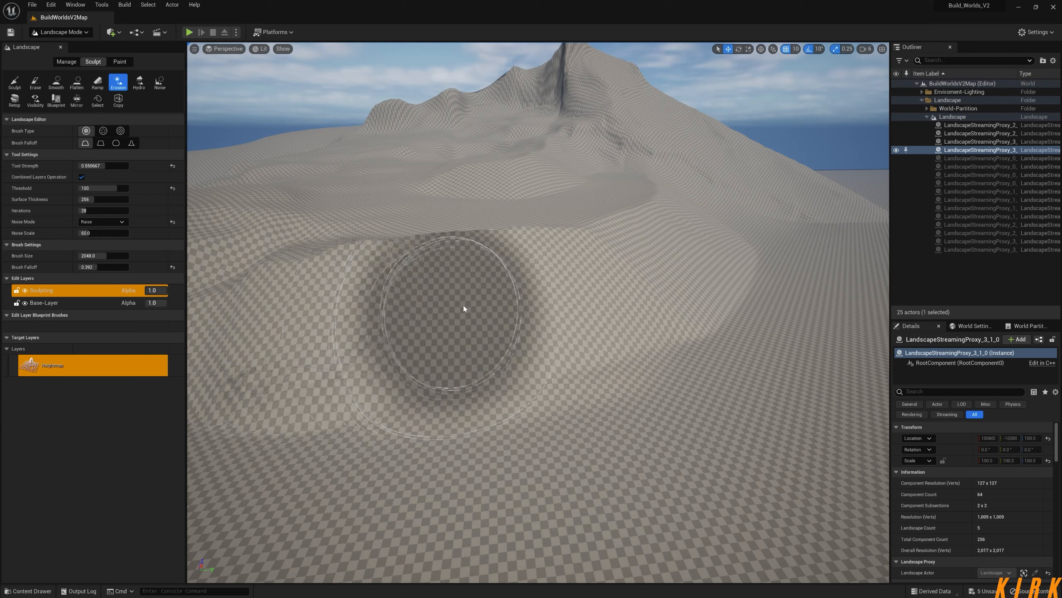
mouse_move(642, 248)
right_mouse_down()
mouse_move(803, 251)
mouse_move(682, 262)
mouse_move(615, 251)
mouse_move(640, 244)
mouse_move(619, 253)
right_mouse_up()
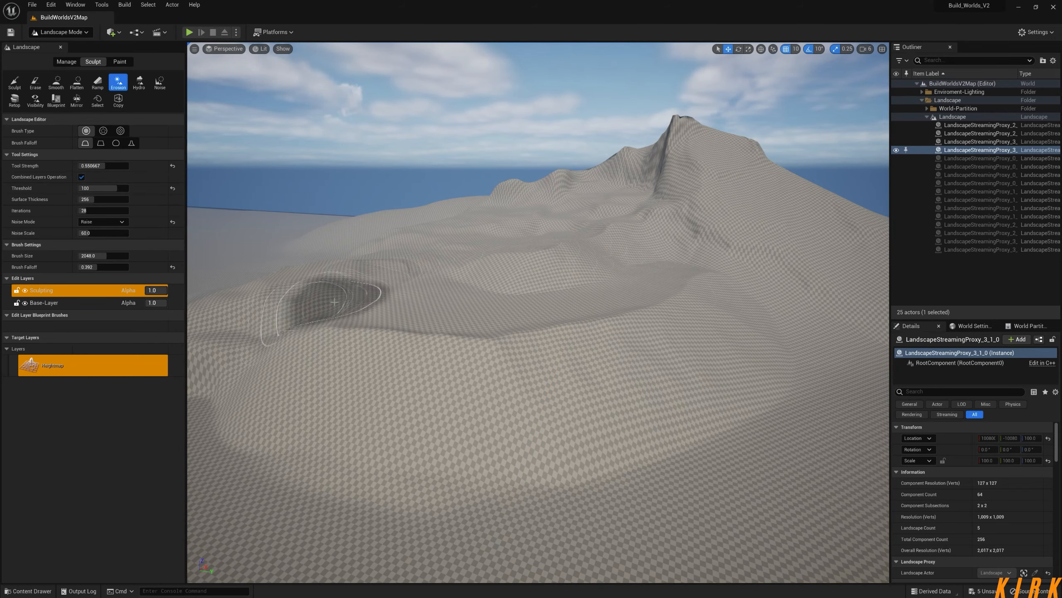
Erode the mountain's shaded slope and the ground at its foot with the Noise Mode on Raise.
mouse_move(230, 337)
right_mouse_down()
mouse_move(267, 335)
mouse_move(293, 309)
mouse_move(377, 348)
mouse_move(473, 333)
right_mouse_up()
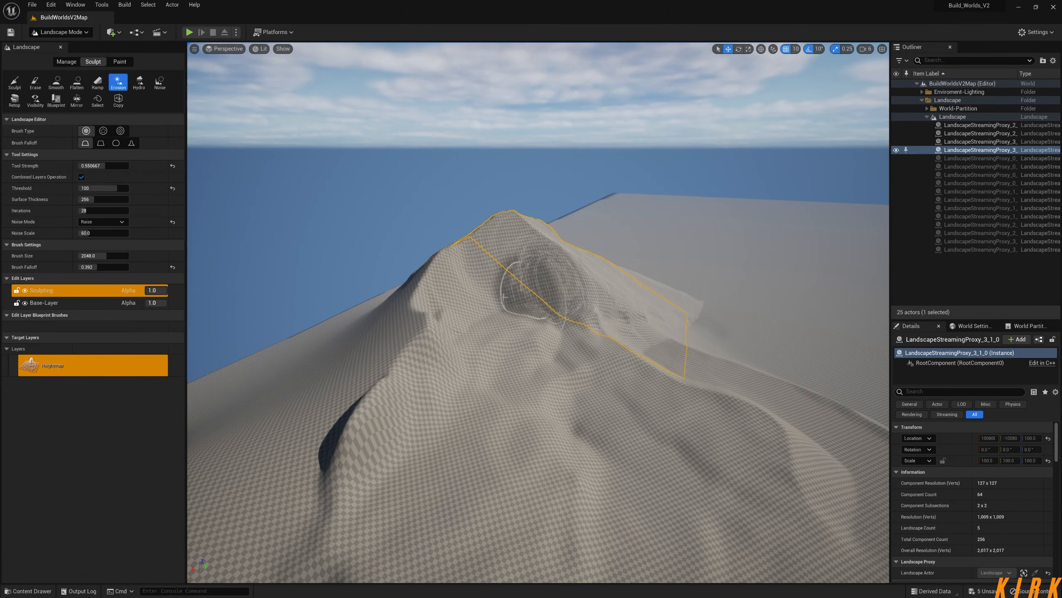
right_click_drag(395, 499, 485, 489)
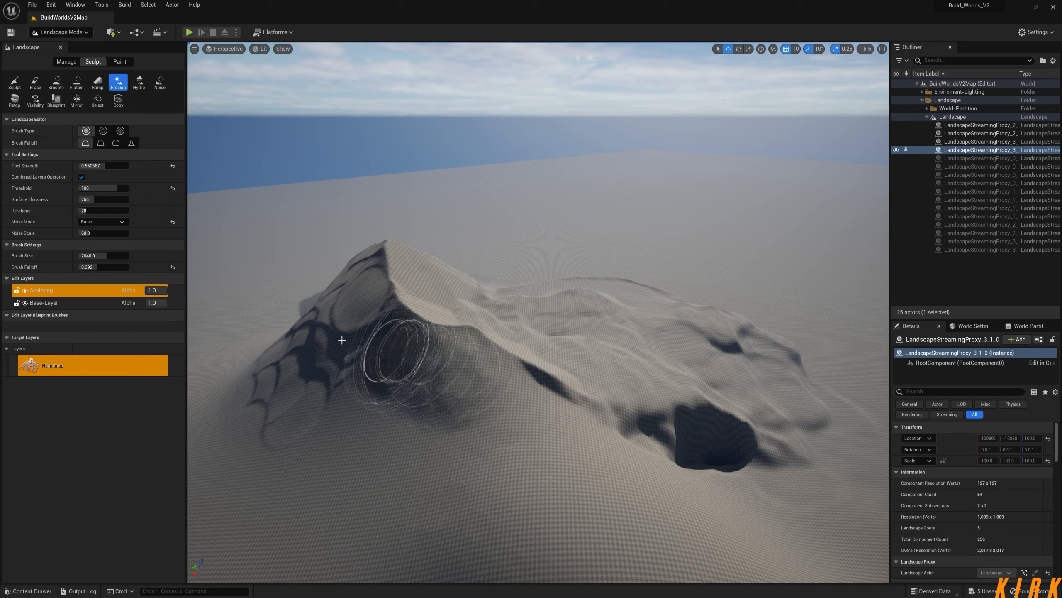
mouse_move(429, 472)
left_mouse_down()
mouse_move(441, 500)
mouse_move(500, 479)
mouse_move(454, 387)
mouse_move(525, 493)
left_mouse_up()
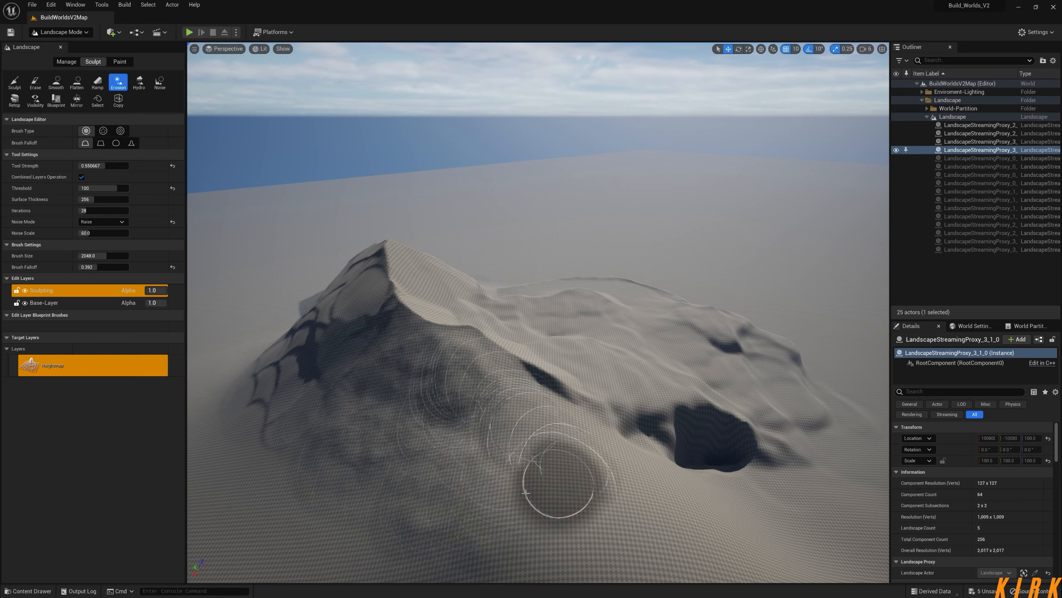
Set the erosion Noise Mode to Lower and erode the mountain's shaded face, its base and the sunlit flank.
mouse_move(581, 515)
right_mouse_down()
mouse_move(527, 540)
mouse_move(539, 532)
mouse_move(531, 490)
mouse_move(686, 469)
mouse_move(642, 446)
mouse_move(640, 470)
mouse_move(620, 464)
mouse_move(610, 482)
mouse_move(598, 468)
mouse_move(589, 512)
right_mouse_up()
key("w")
key("w")
key("s")
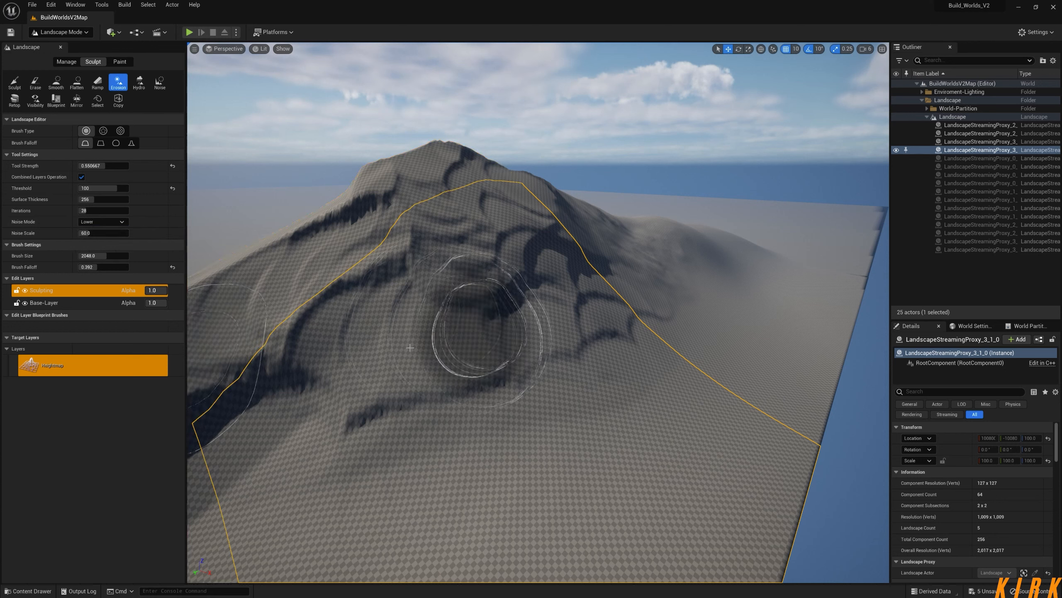
mouse_move(493, 307)
left_mouse_down()
mouse_move(512, 276)
mouse_move(443, 237)
mouse_move(465, 206)
mouse_move(301, 302)
mouse_move(327, 361)
mouse_move(446, 368)
mouse_move(581, 344)
mouse_move(577, 311)
left_mouse_up()
mouse_move(535, 248)
left_mouse_down()
mouse_move(512, 209)
mouse_move(458, 191)
mouse_move(323, 226)
mouse_move(343, 296)
mouse_move(256, 380)
mouse_move(527, 376)
mouse_move(643, 311)
left_mouse_up()
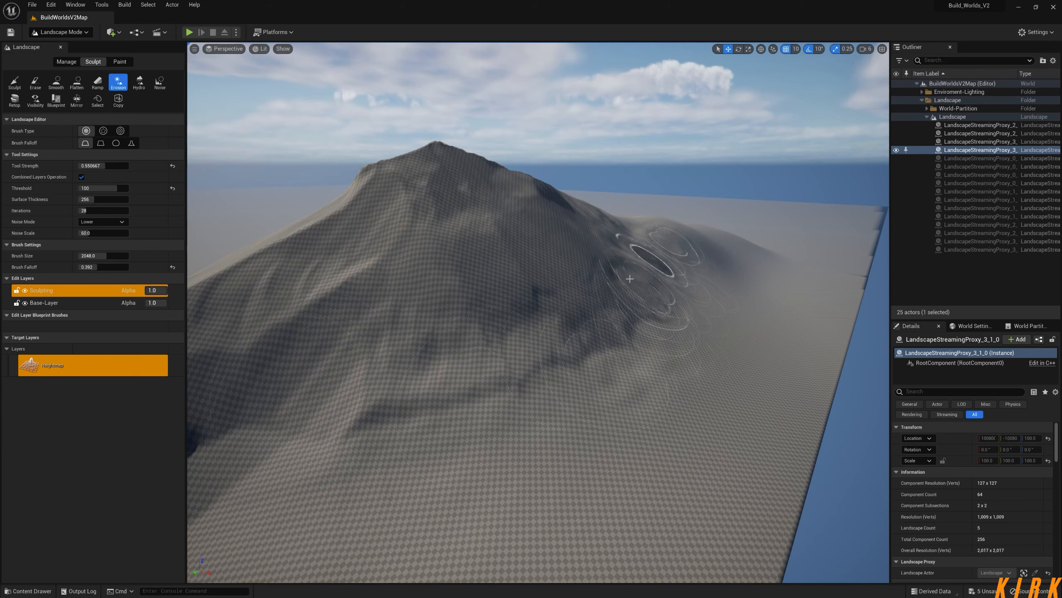
mouse_move(748, 246)
left_mouse_down()
mouse_move(560, 299)
mouse_move(450, 230)
mouse_move(432, 178)
mouse_move(237, 385)
left_mouse_up()
mouse_move(237, 385)
right_mouse_down()
mouse_move(292, 385)
mouse_move(377, 355)
mouse_move(523, 372)
mouse_move(419, 389)
mouse_move(508, 339)
right_mouse_up()
mouse_move(507, 339)
left_mouse_down()
mouse_move(506, 278)
mouse_move(483, 243)
left_mouse_up()
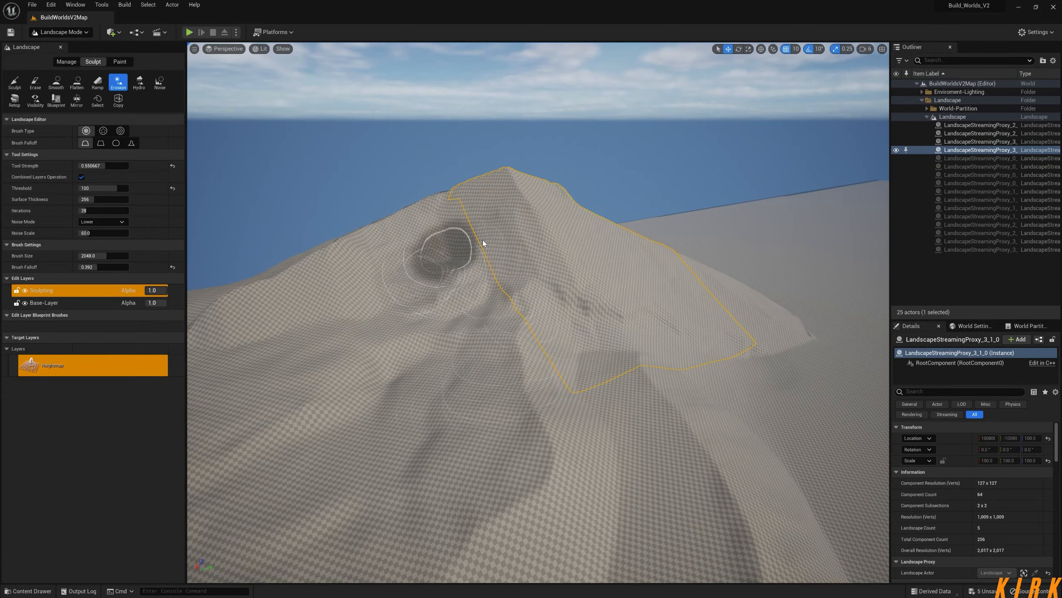
Set the erosion Iterations to 140 and erode the slopes on both sides of the mountain.
mouse_move(348, 297)
left_mouse_down()
mouse_move(400, 279)
mouse_move(469, 310)
mouse_move(559, 325)
left_mouse_up()
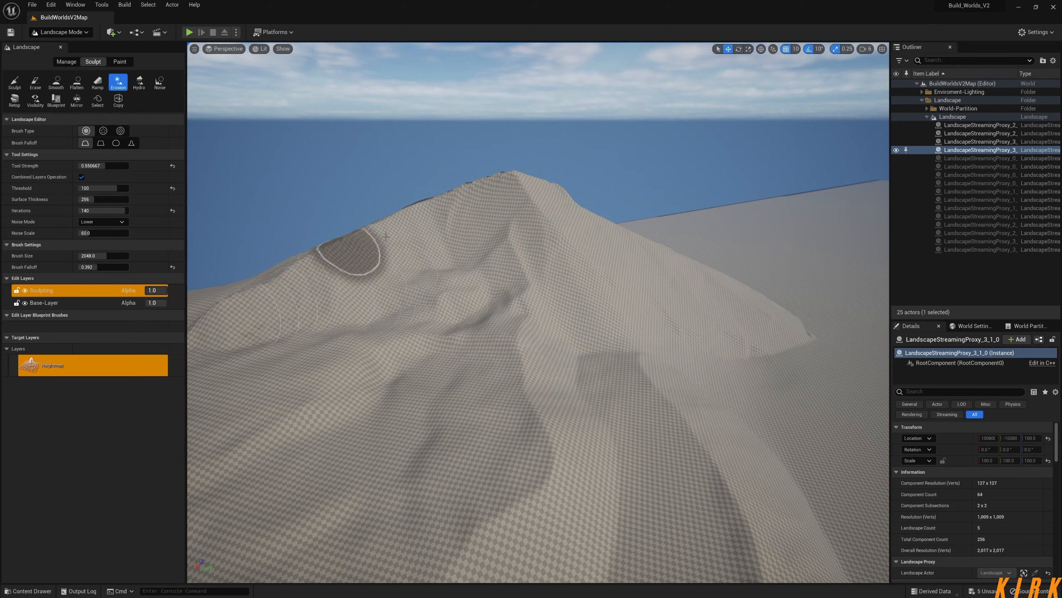
mouse_move(410, 261)
right_mouse_down()
mouse_move(352, 264)
mouse_move(422, 239)
mouse_move(585, 229)
mouse_move(686, 242)
mouse_move(655, 249)
mouse_move(706, 230)
mouse_move(691, 245)
right_mouse_up()
key("w")
mouse_move(447, 382)
left_mouse_down()
mouse_move(550, 333)
mouse_move(516, 371)
left_mouse_up()
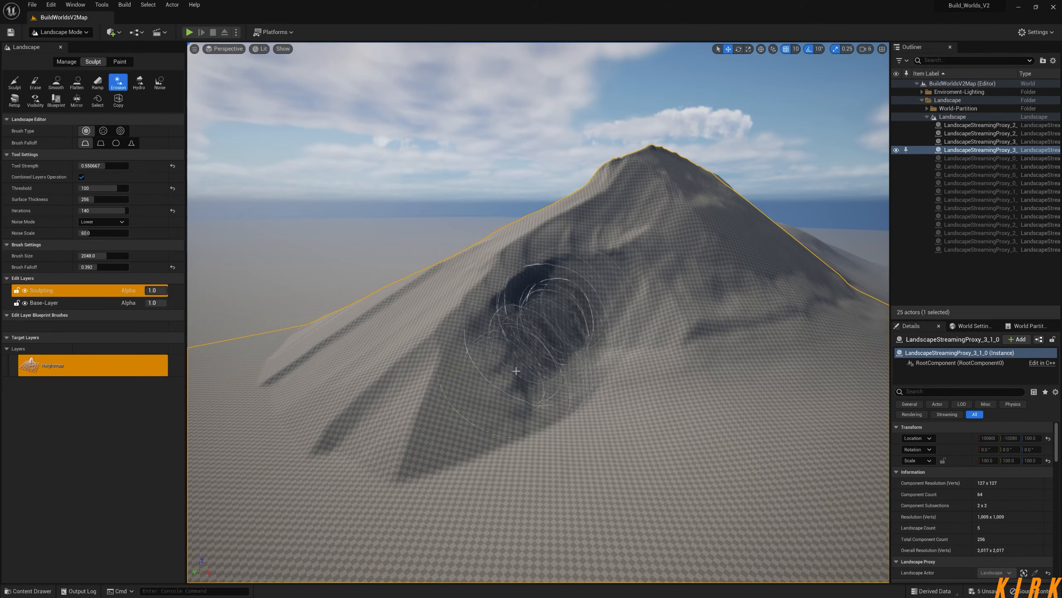
left_click_drag(607, 271, 626, 260)
Hydro-erode the mountain's upper slopes with Iterations 28 and Initial Rain Distribution Positive.
key("a")
right_click_drag(565, 384, 621, 372)
key("s")
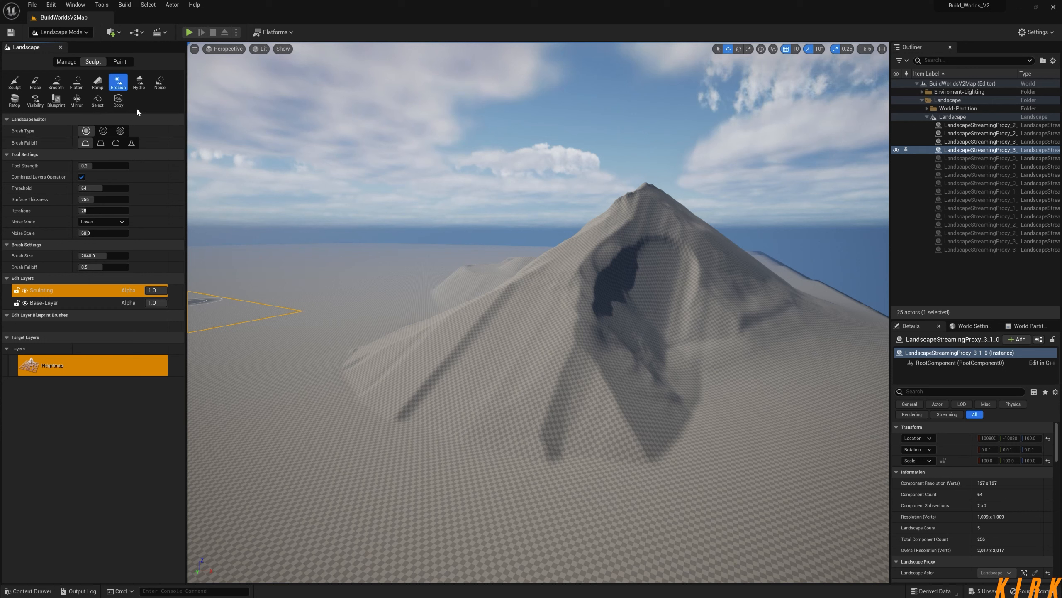
left_click(139, 83)
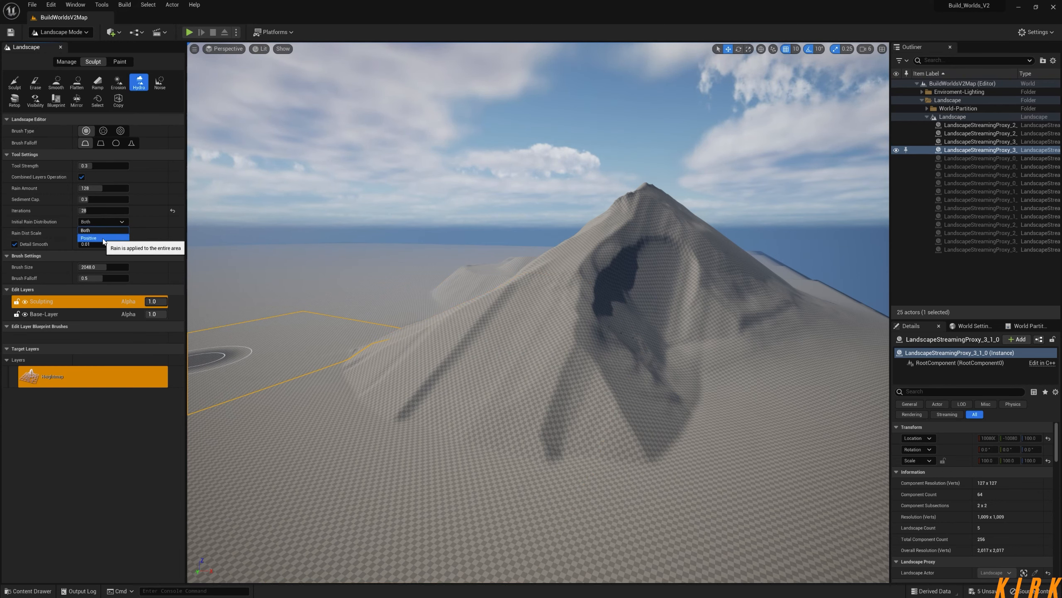
key("w")
right_click_drag(548, 342, 528, 356)
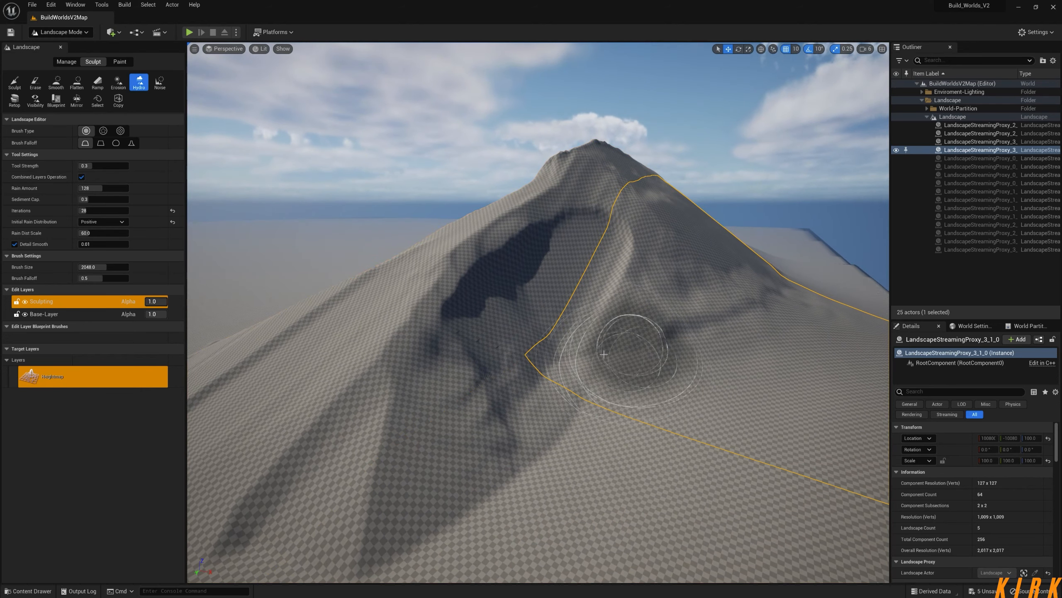
mouse_move(582, 319)
left_mouse_down()
mouse_move(562, 286)
mouse_move(654, 359)
mouse_move(501, 273)
mouse_move(517, 260)
mouse_move(474, 357)
mouse_move(516, 424)
mouse_move(655, 351)
mouse_move(695, 356)
mouse_move(763, 304)
mouse_move(705, 265)
mouse_move(689, 223)
left_mouse_up()
left_click_drag(597, 176, 597, 232)
Hydro-erode the spurs at the mountain's foot and the gully between them and the summit.
mouse_move(638, 407)
right_mouse_down()
mouse_move(679, 383)
mouse_move(692, 392)
mouse_move(653, 402)
right_mouse_up()
key("w")
key("s")
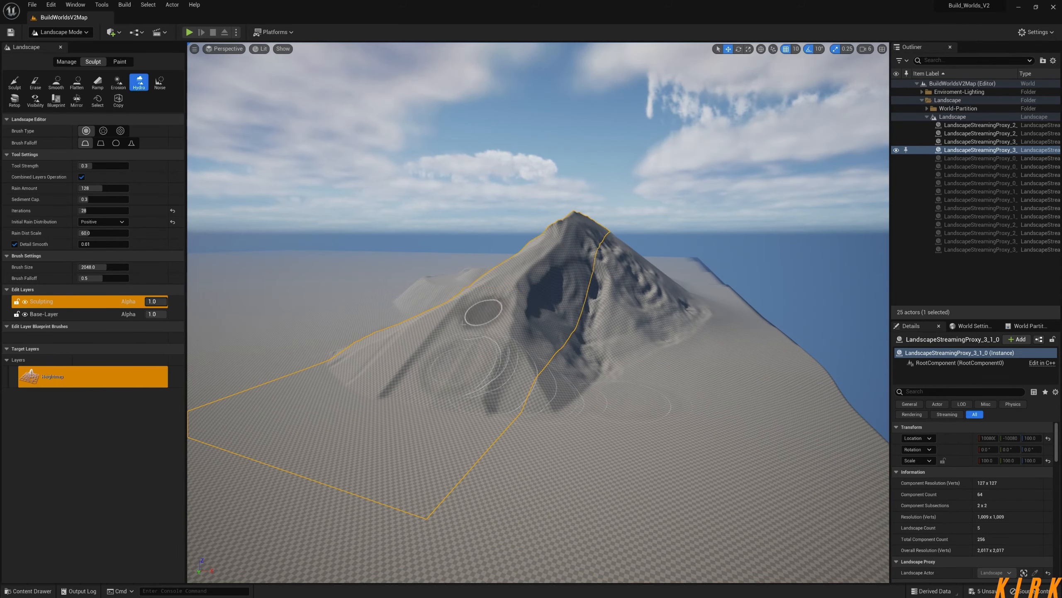
mouse_move(502, 356)
left_mouse_down()
mouse_move(518, 400)
mouse_move(403, 395)
left_mouse_up()
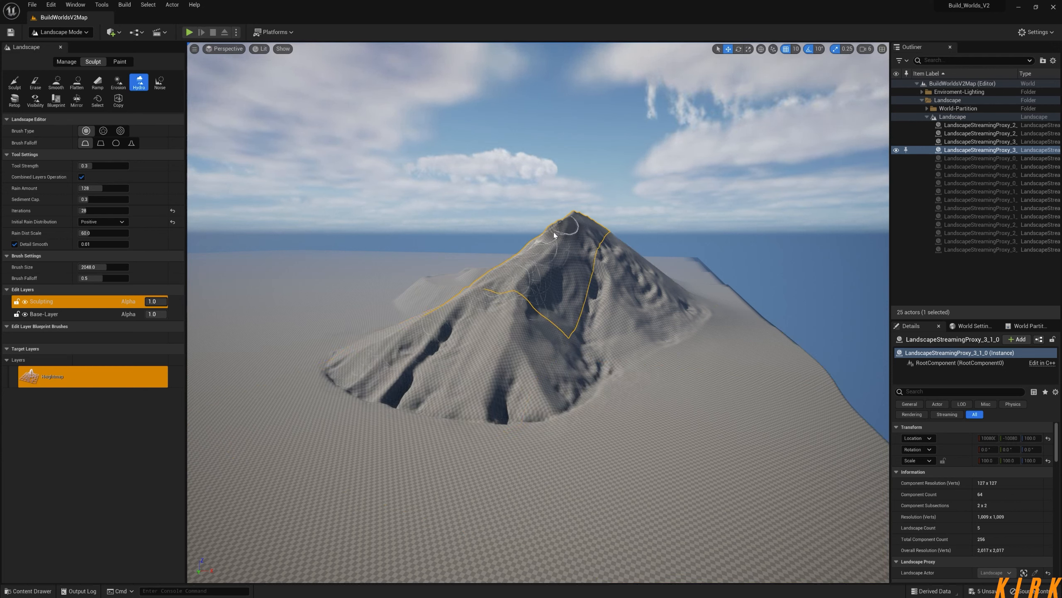
left_click_drag(482, 346, 492, 388)
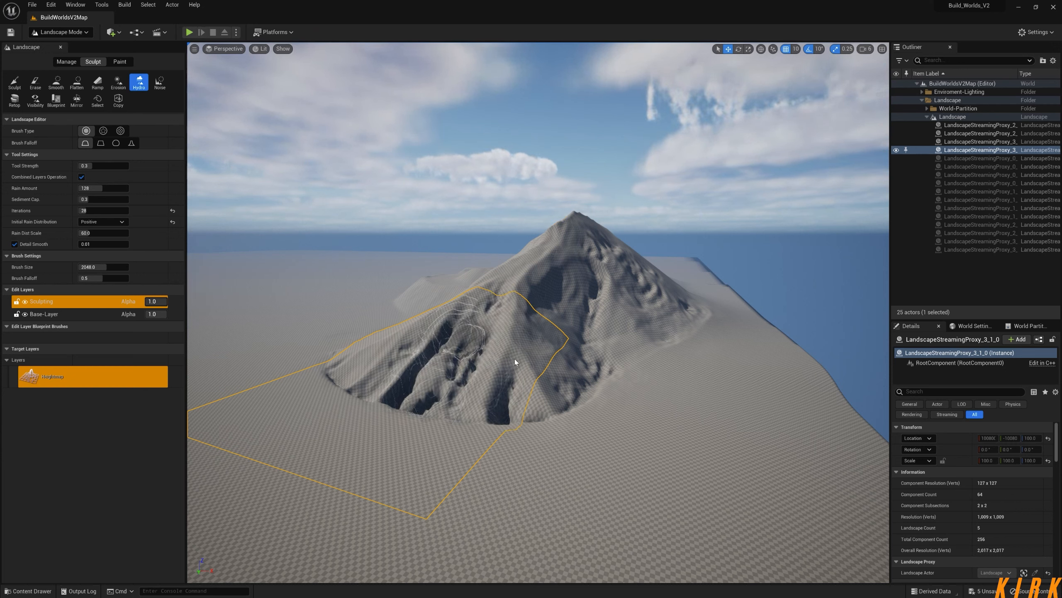
left_click_drag(548, 336, 566, 318)
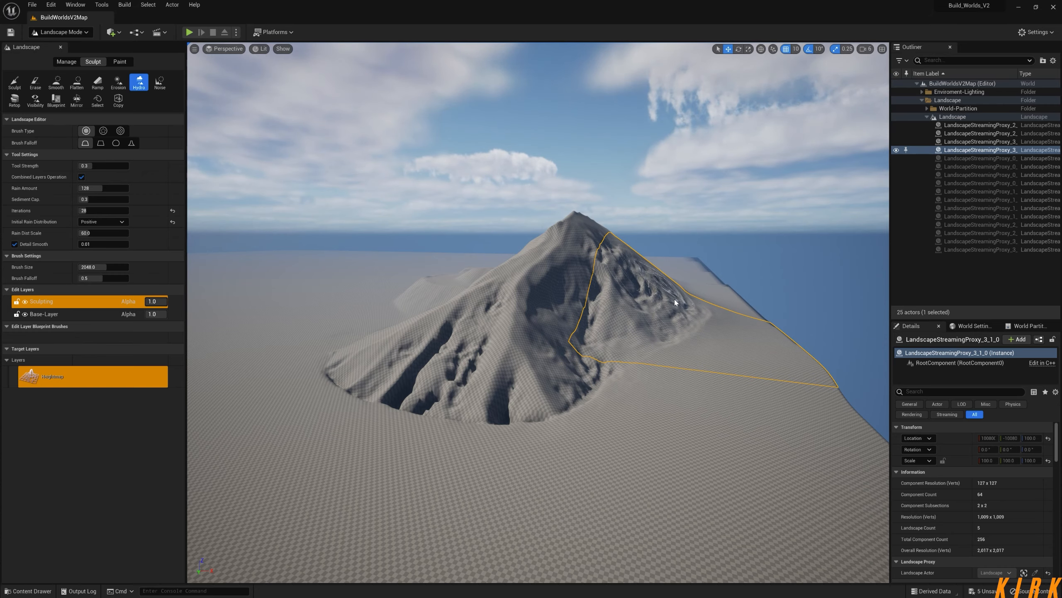
Erode the gullied foot of the mountain with the Erosion tool at Tool Strength 0.3, Threshold 64 and Iterations 28.
mouse_move(649, 388)
right_mouse_down()
mouse_move(510, 399)
mouse_move(615, 407)
mouse_move(540, 406)
mouse_move(552, 405)
right_mouse_up()
key("w")
key("a")
key("d")
key("a")
key("s")
left_click(118, 82)
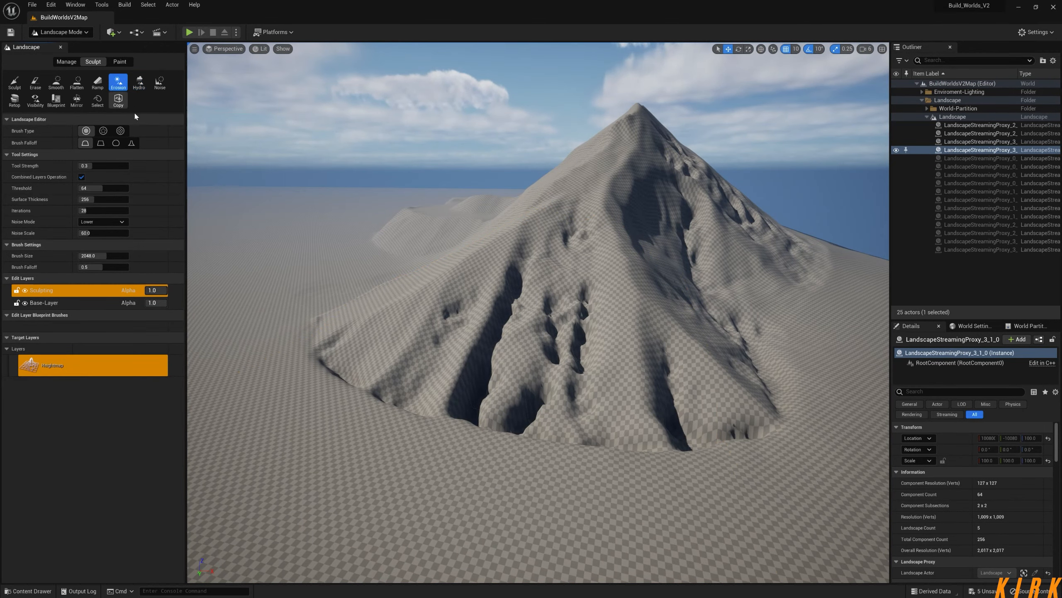
mouse_move(542, 390)
left_mouse_down()
mouse_move(474, 353)
mouse_move(503, 280)
mouse_move(609, 311)
left_mouse_up()
key("w")
mouse_move(609, 311)
right_mouse_down()
mouse_move(544, 306)
mouse_move(593, 331)
right_mouse_up()
key("s")
mouse_move(674, 393)
left_mouse_down()
mouse_move(612, 387)
mouse_move(638, 368)
left_mouse_up()
Erode the pitted slope and the shaded face below the summit with the Erosion tool.
key("d")
mouse_move(638, 368)
right_mouse_down()
mouse_move(638, 339)
mouse_move(656, 329)
right_mouse_up()
key("s")
mouse_move(656, 312)
left_mouse_down()
mouse_move(608, 264)
mouse_move(688, 337)
mouse_move(559, 225)
mouse_move(493, 284)
left_mouse_up()
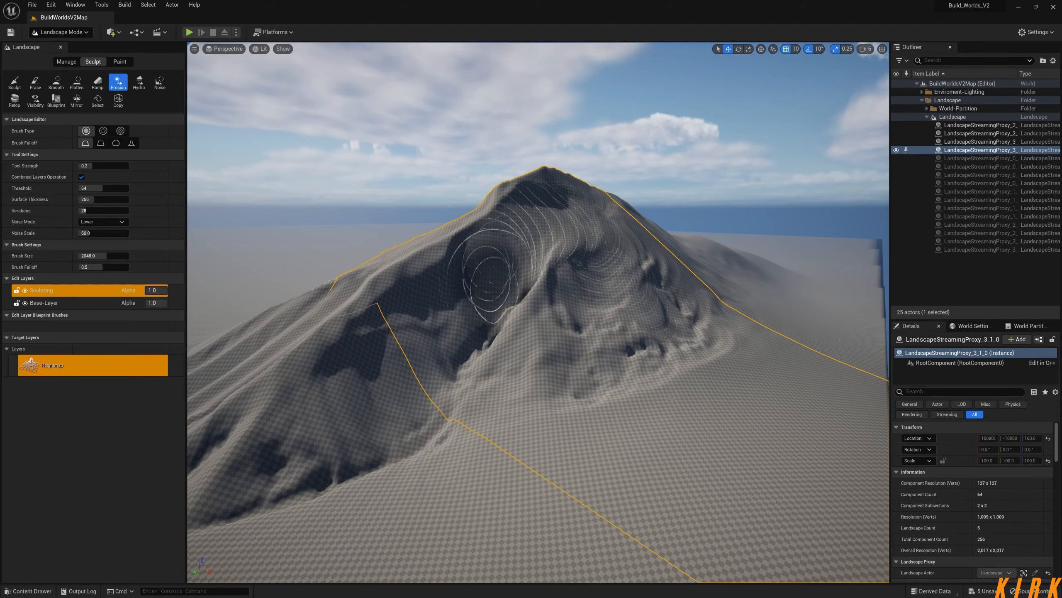
Hydro-erode the shaded face and foot ridges with Iterations 75 and Initial Rain Distribution Both.
key("a")
mouse_move(685, 424)
right_mouse_down()
mouse_move(790, 427)
mouse_move(748, 423)
mouse_move(745, 435)
mouse_move(740, 385)
mouse_move(786, 412)
mouse_move(745, 425)
mouse_move(743, 391)
mouse_move(703, 431)
right_mouse_up()
key("w")
key("s")
key("a")
key("w")
key("s")
key("a")
key("a")
key("s")
key("d")
key("w")
left_click(139, 84)
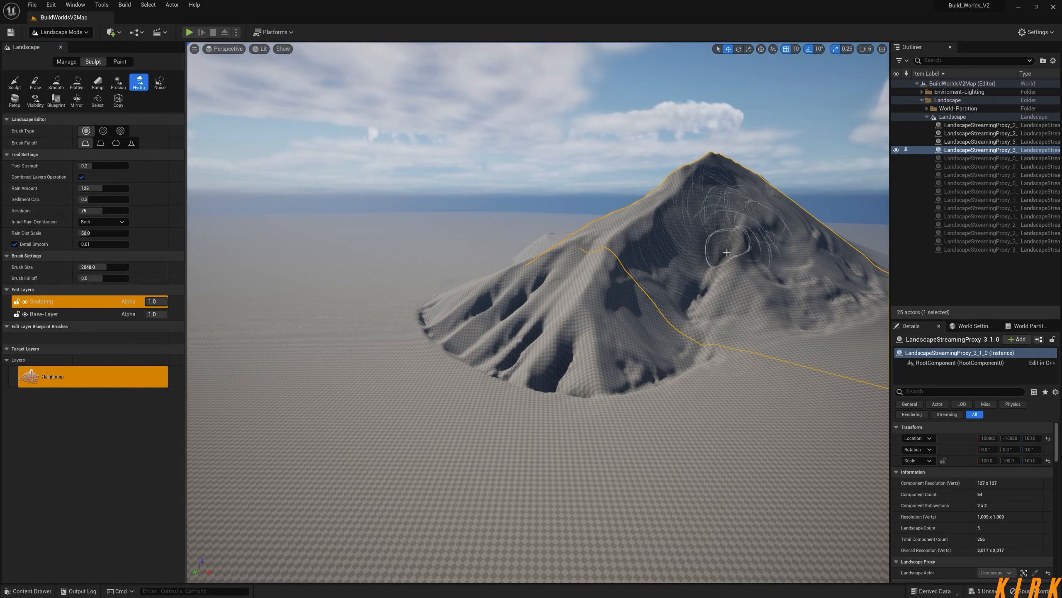
Roughen the mountain's flank from the base to near the summit with the Noise tool at Noise Scale 128.
right_click_drag(716, 341, 672, 298)
left_click(161, 83)
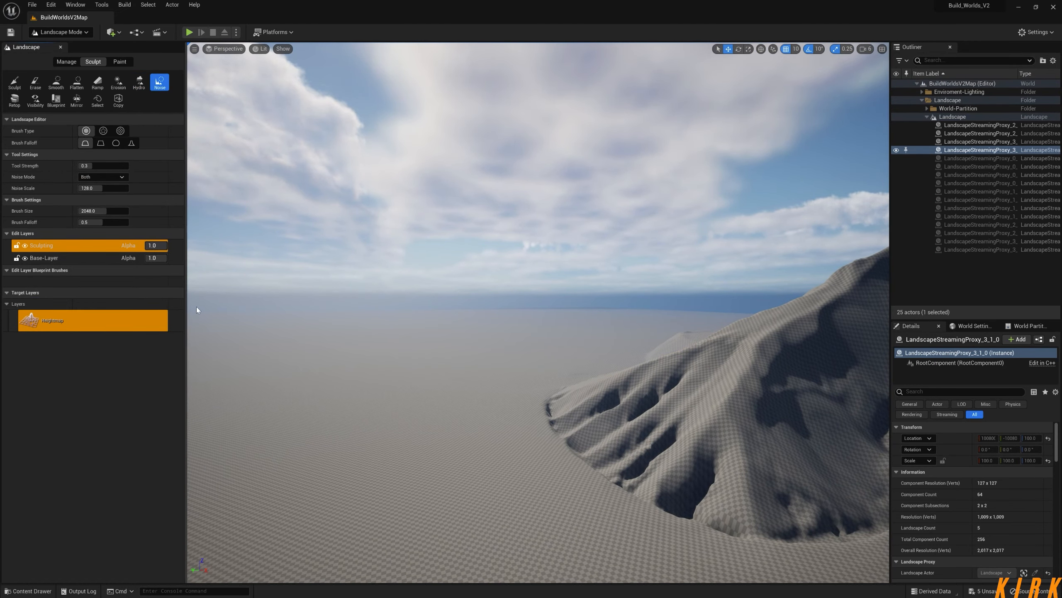
mouse_move(514, 450)
right_mouse_down()
mouse_move(649, 485)
mouse_move(575, 502)
right_mouse_up()
mouse_move(435, 355)
left_mouse_down()
mouse_move(439, 293)
mouse_move(458, 372)
mouse_move(422, 320)
mouse_move(416, 272)
mouse_move(230, 292)
mouse_move(280, 289)
mouse_move(402, 326)
mouse_move(456, 321)
left_mouse_up()
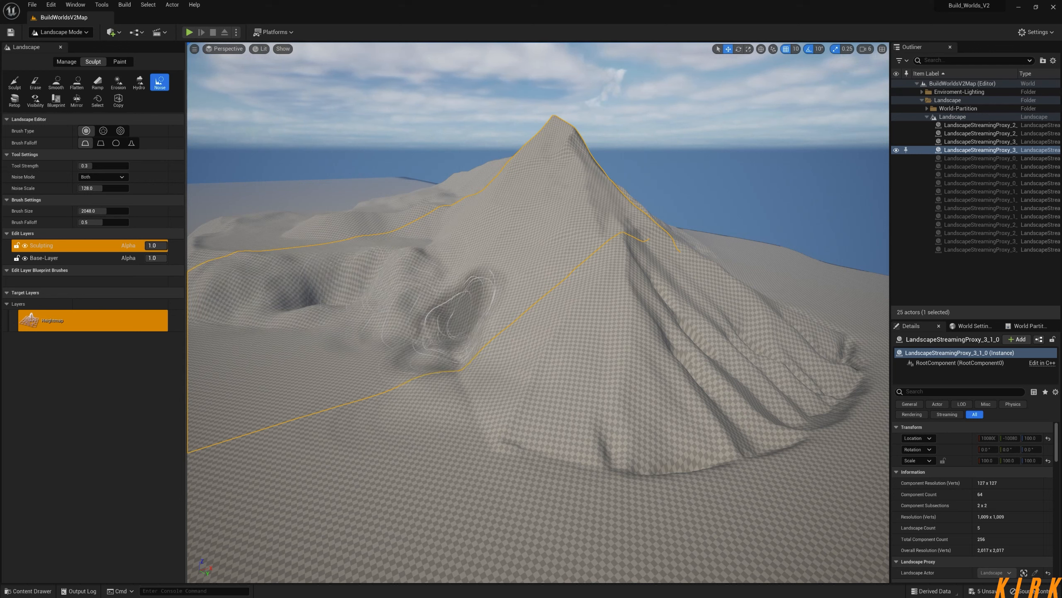
left_click_drag(447, 243, 518, 215)
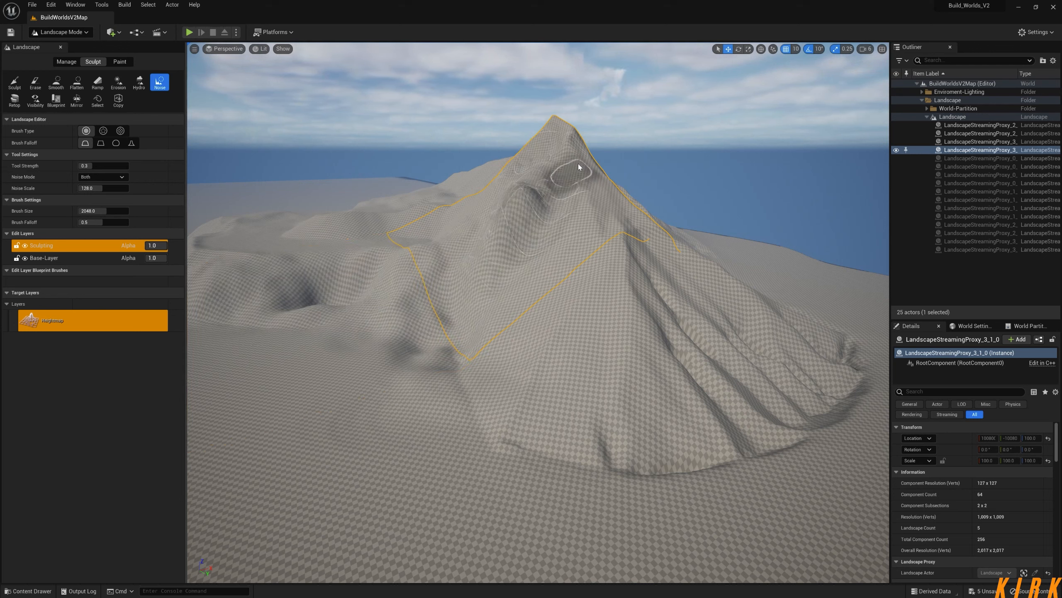
mouse_move(579, 166)
left_mouse_down()
mouse_move(552, 356)
mouse_move(557, 256)
mouse_move(672, 368)
mouse_move(779, 362)
mouse_move(688, 280)
mouse_move(620, 244)
left_mouse_up()
Lower the Noise Scale to about 37 and apply noise across the ridges at the mountain's base.
mouse_move(641, 388)
right_mouse_down()
mouse_move(640, 366)
mouse_move(583, 371)
mouse_move(674, 383)
mouse_move(641, 388)
right_mouse_up()
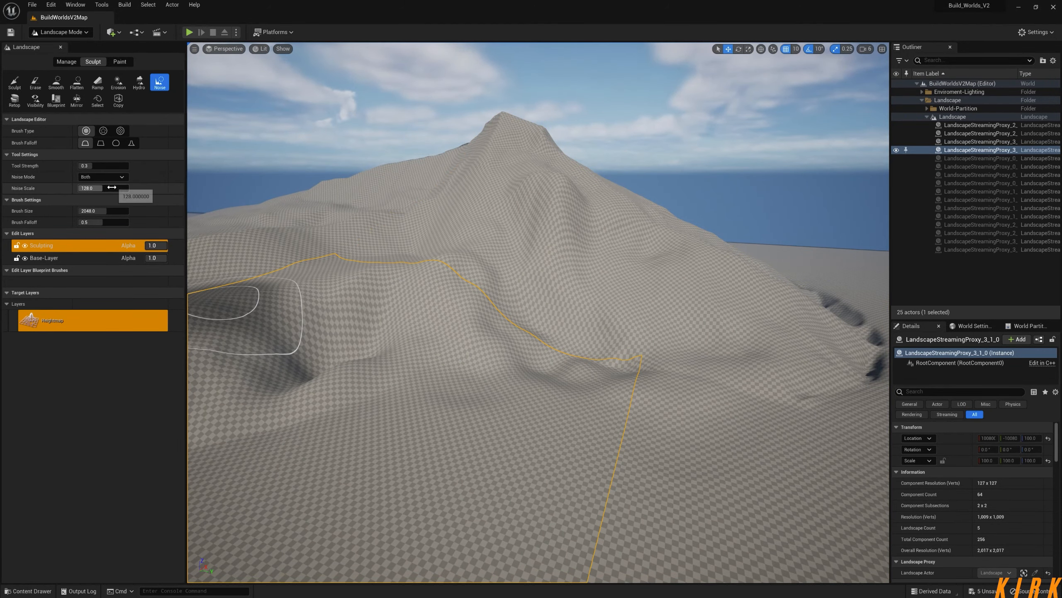
mouse_move(251, 314)
left_mouse_down()
mouse_move(356, 322)
mouse_move(317, 341)
mouse_move(449, 324)
mouse_move(444, 293)
mouse_move(615, 330)
mouse_move(594, 285)
mouse_move(556, 259)
left_mouse_up()
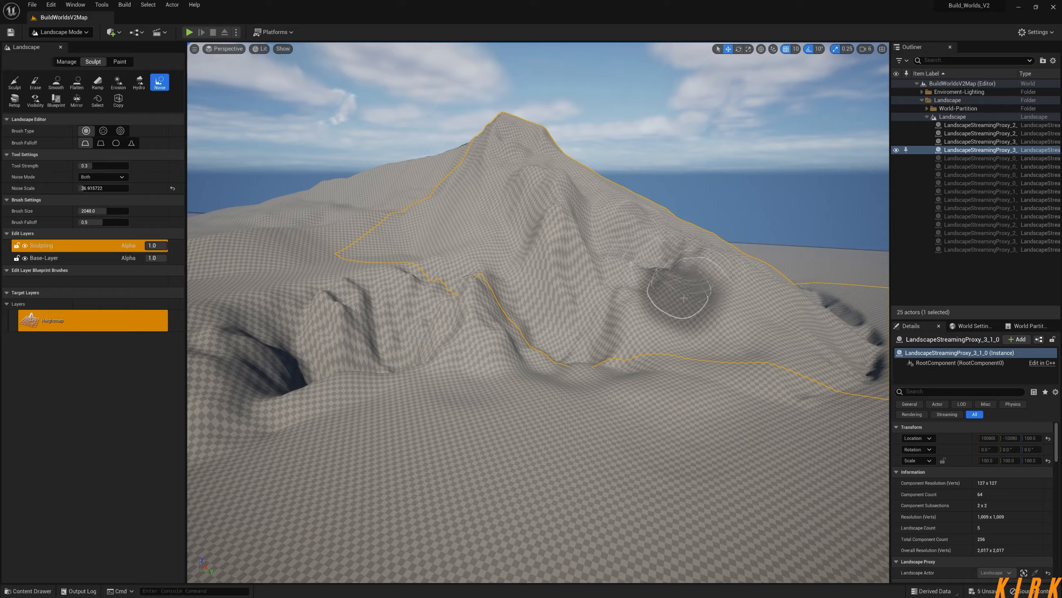
key("w")
mouse_move(728, 435)
right_mouse_down()
mouse_move(757, 436)
mouse_move(585, 429)
mouse_move(753, 429)
mouse_move(686, 425)
mouse_move(581, 465)
mouse_move(644, 462)
mouse_move(711, 438)
right_mouse_up()
Soften the noise-roughened ridges at the mountain's base with the Smooth tool at Tool Strength 0.3.
left_click(57, 84)
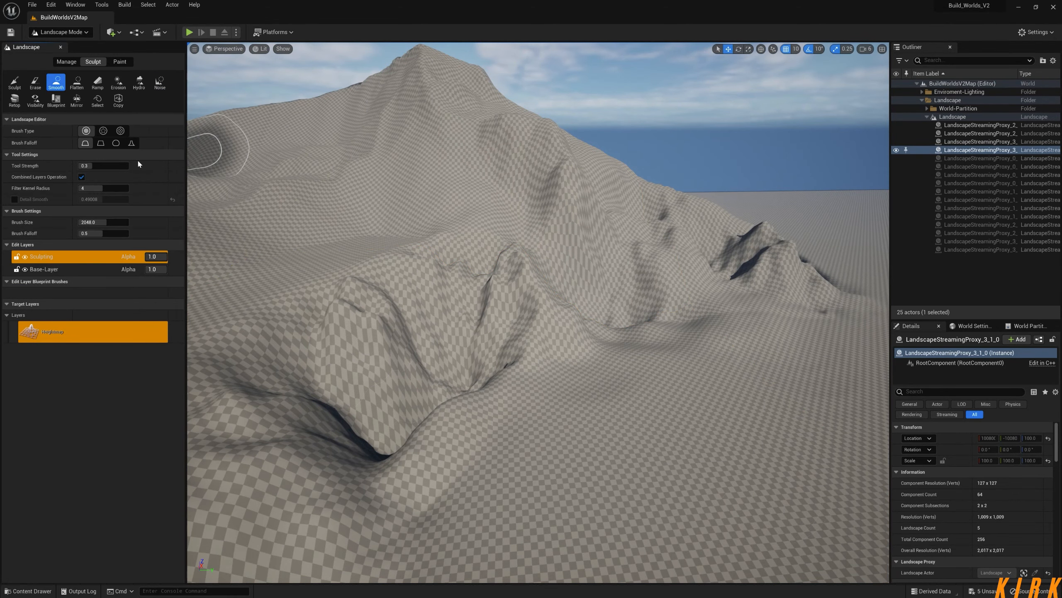
left_click_drag(530, 294, 525, 295)
mouse_move(780, 258)
right_mouse_down()
mouse_move(730, 255)
mouse_move(791, 242)
mouse_move(757, 247)
right_mouse_up()
Change the Noise Mode of the Noise tool and roughen the ridge and low ground at the mountain's foot.
left_click(159, 82)
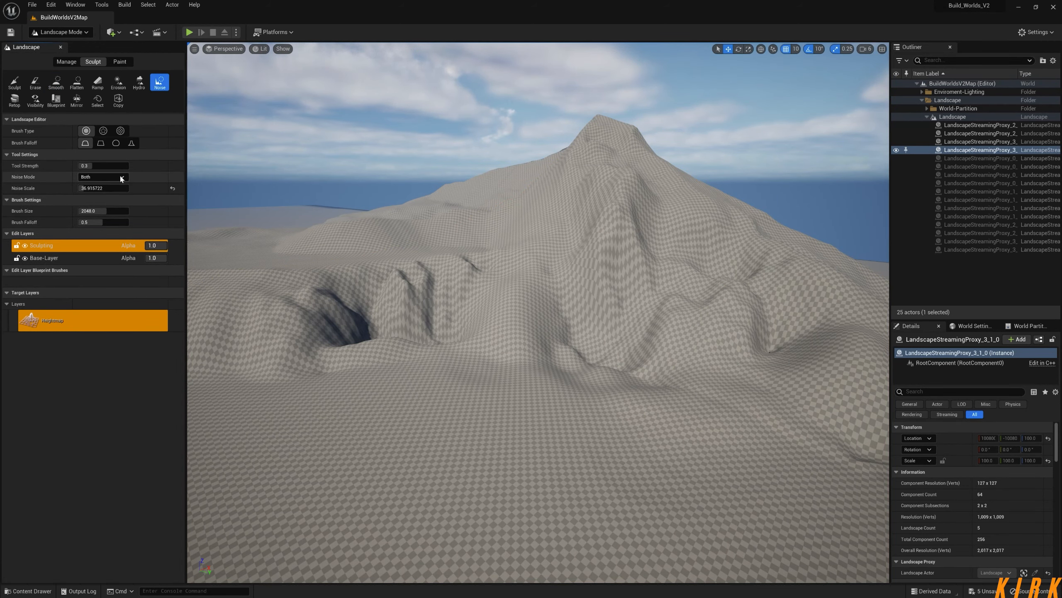
left_click(102, 204)
mouse_move(459, 302)
left_mouse_down()
mouse_move(523, 304)
mouse_move(510, 337)
mouse_move(582, 325)
mouse_move(660, 343)
mouse_move(610, 392)
mouse_move(488, 413)
mouse_move(393, 400)
mouse_move(317, 373)
mouse_move(384, 365)
mouse_move(368, 412)
mouse_move(745, 450)
mouse_move(605, 512)
mouse_move(472, 528)
left_mouse_up()
mouse_move(473, 528)
right_mouse_down()
mouse_move(397, 528)
mouse_move(326, 561)
mouse_move(301, 435)
mouse_move(401, 452)
mouse_move(469, 502)
mouse_move(527, 465)
mouse_move(511, 440)
mouse_move(377, 429)
mouse_move(397, 454)
mouse_move(439, 458)
right_mouse_up()
key("w")
key("s")
key("d")
key("e")
key("a")
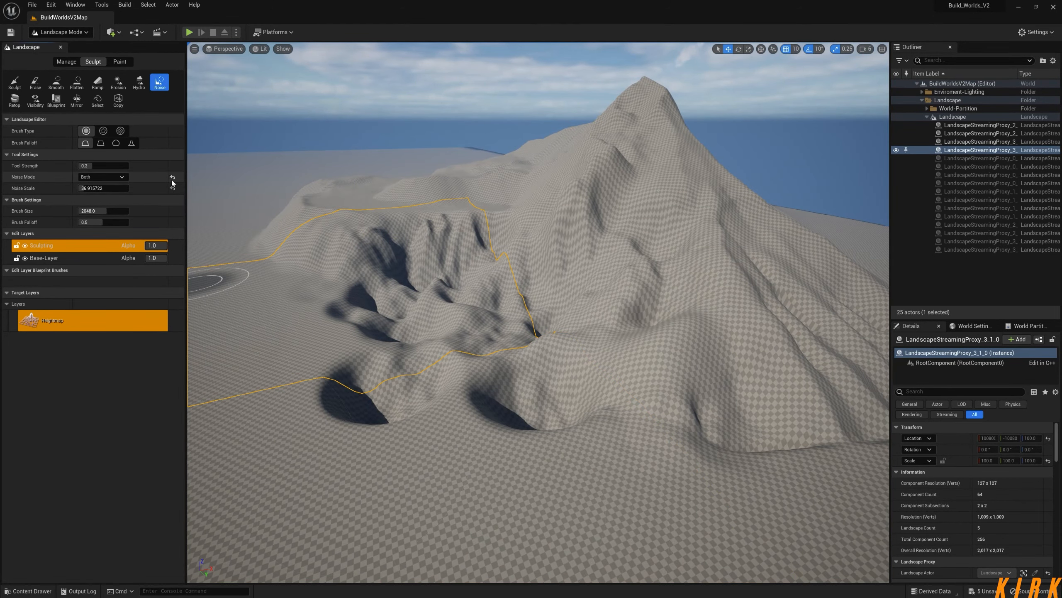
Restore the Noise Mode to Both and the Noise Scale to 128, and choose the linear Brush Falloff.
left_click(172, 189)
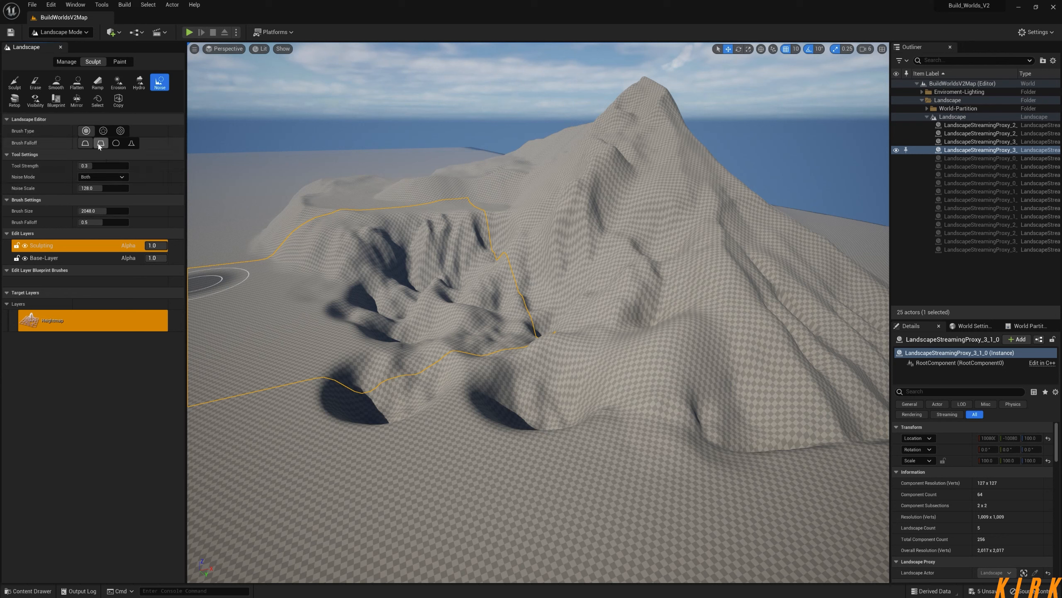
mouse_move(557, 379)
left_mouse_down()
mouse_move(563, 387)
mouse_move(514, 373)
left_mouse_up()
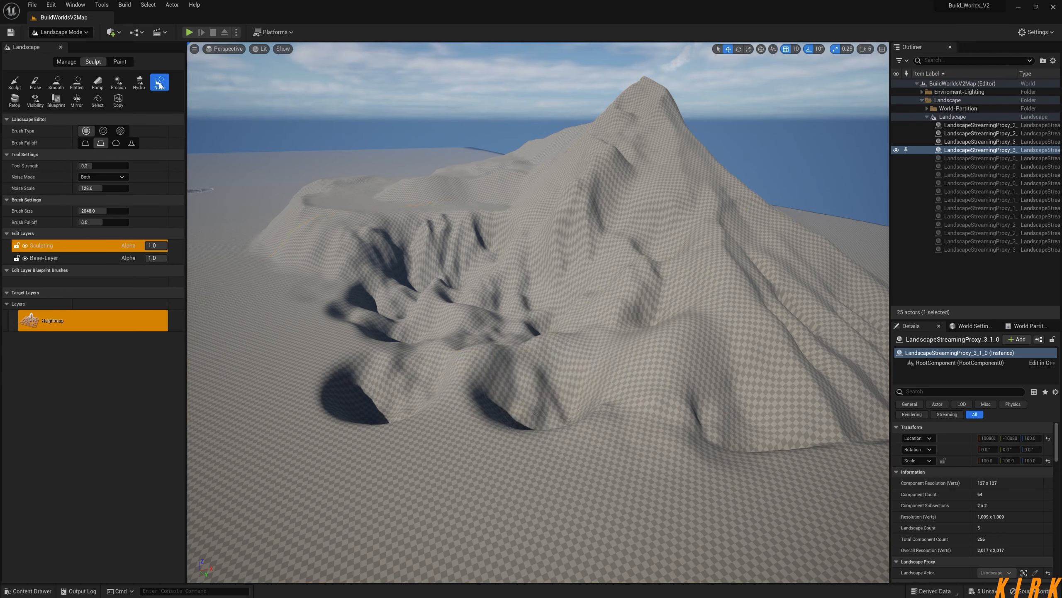
Activate the Retopologize tool and examine its settings and the sculpted mountain from several sides.
left_click(15, 99)
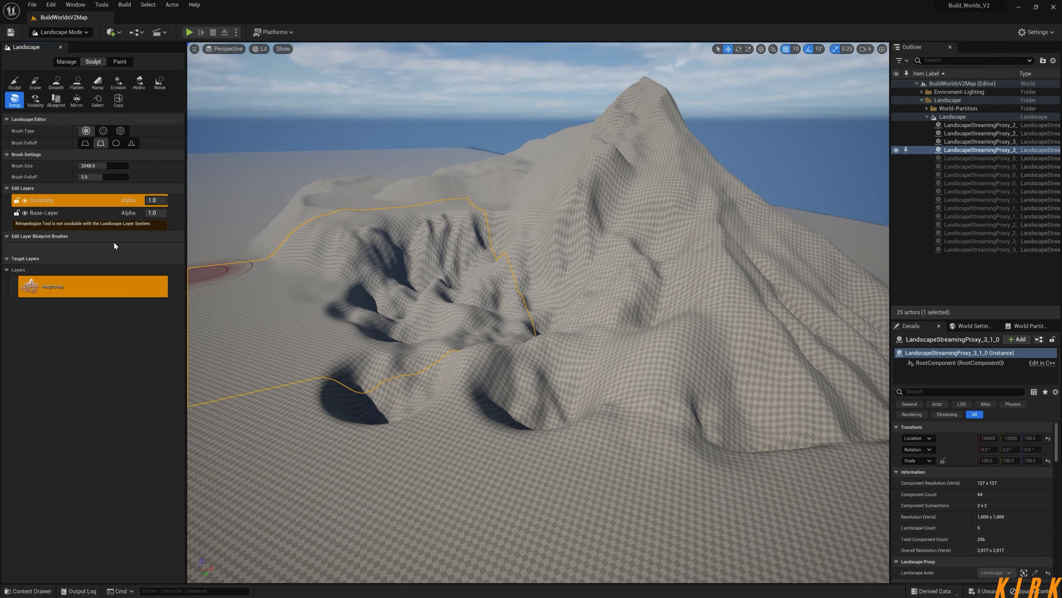
mouse_move(589, 320)
right_mouse_down()
mouse_move(640, 320)
mouse_move(545, 308)
right_mouse_up()
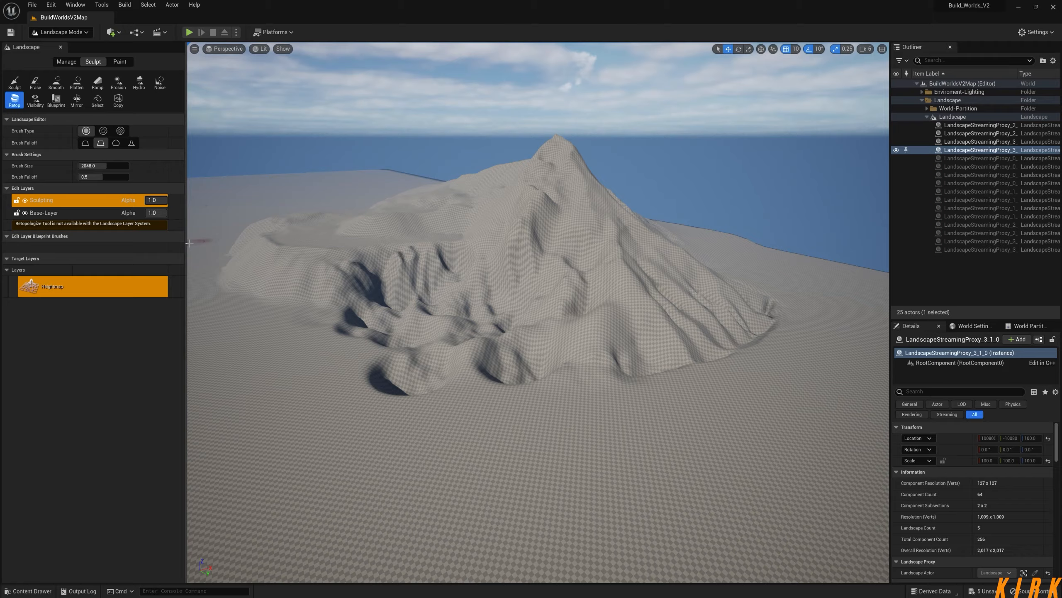
right_click_drag(469, 267, 375, 287)
right_click_drag(547, 287, 710, 293)
right_click_drag(538, 312, 608, 311)
mouse_move(483, 292)
right_mouse_down()
mouse_move(494, 313)
mouse_move(483, 292)
mouse_move(581, 270)
mouse_move(401, 237)
right_mouse_up()
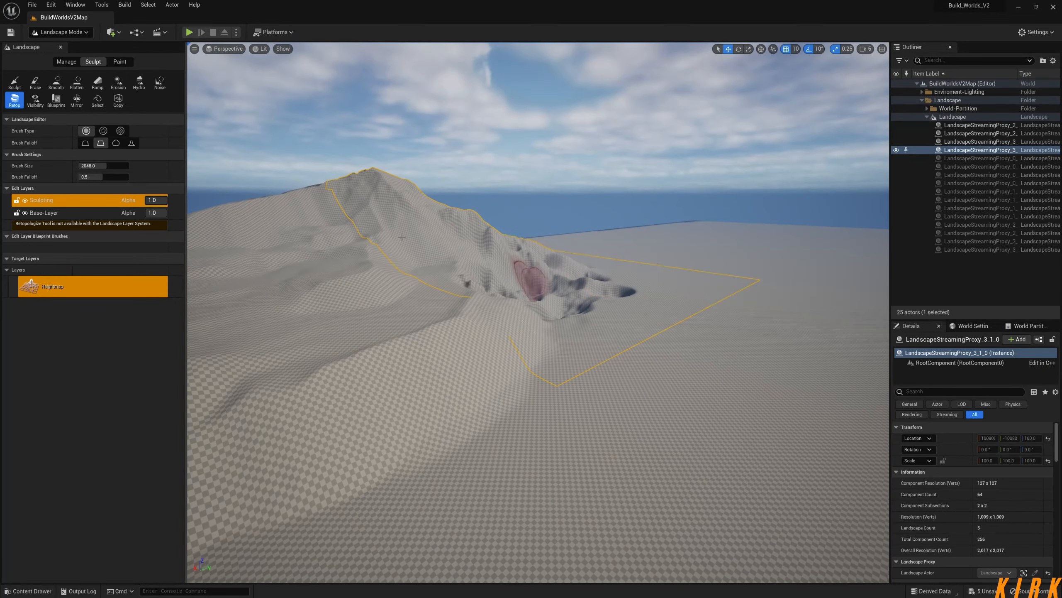
Flatten a strip from the mountain's spur onto the plain with the Flatten tool and Pick Value Per Apply enabled.
left_click(10, 88)
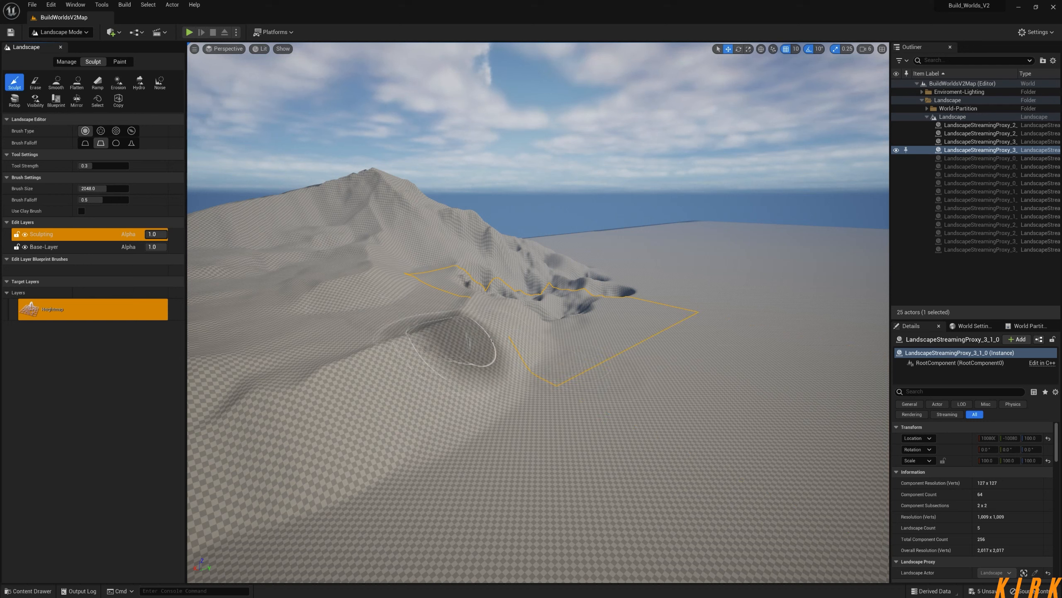
left_click(77, 83)
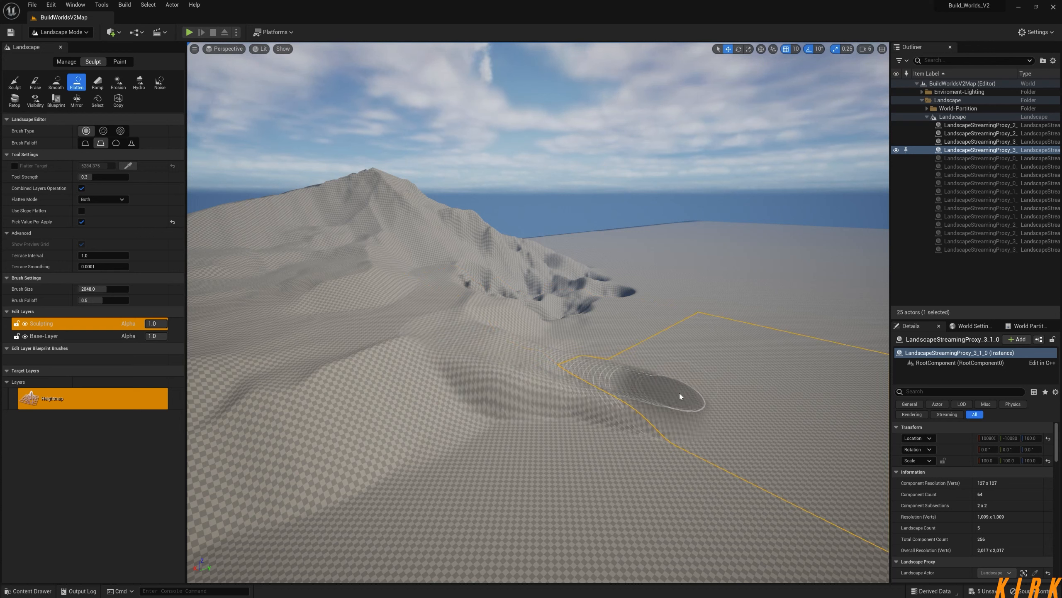
left_click_drag(759, 417, 791, 437)
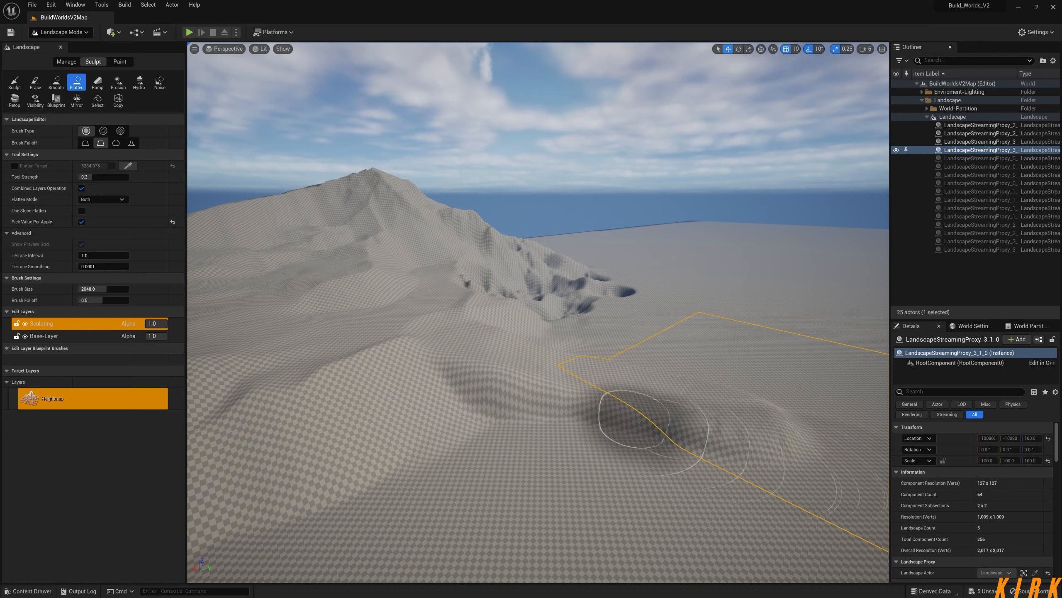
Flatten a broad raised plateau from the mountain's spur across the plain with Pick Value Per Apply disabled.
left_click(82, 222)
mouse_move(552, 412)
right_mouse_down()
mouse_move(585, 412)
mouse_move(481, 412)
mouse_move(565, 412)
right_mouse_up()
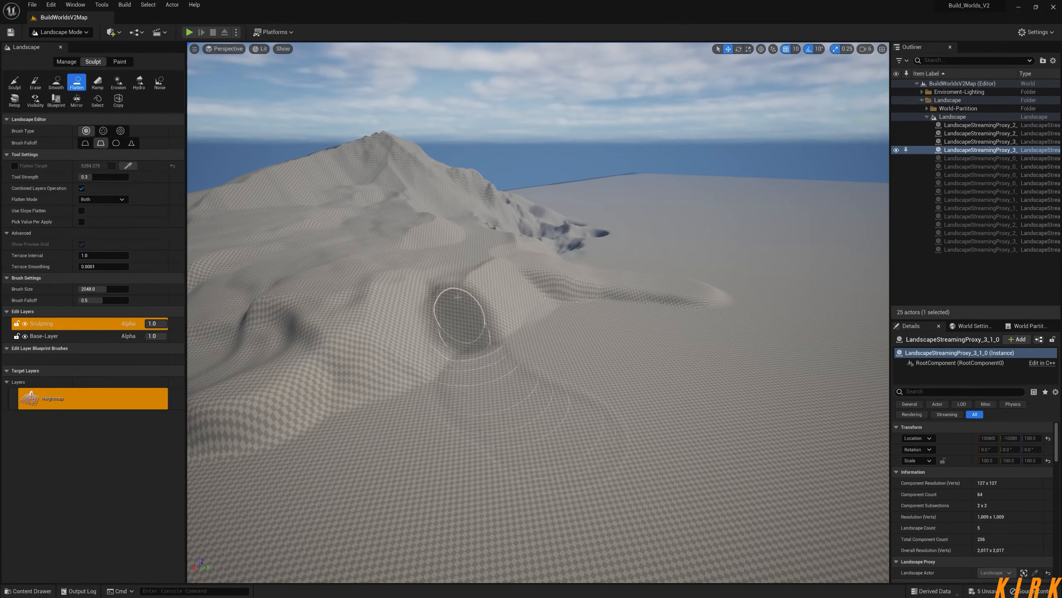
mouse_move(467, 277)
left_mouse_down()
mouse_move(561, 320)
mouse_move(607, 322)
mouse_move(497, 326)
mouse_move(609, 313)
left_mouse_up()
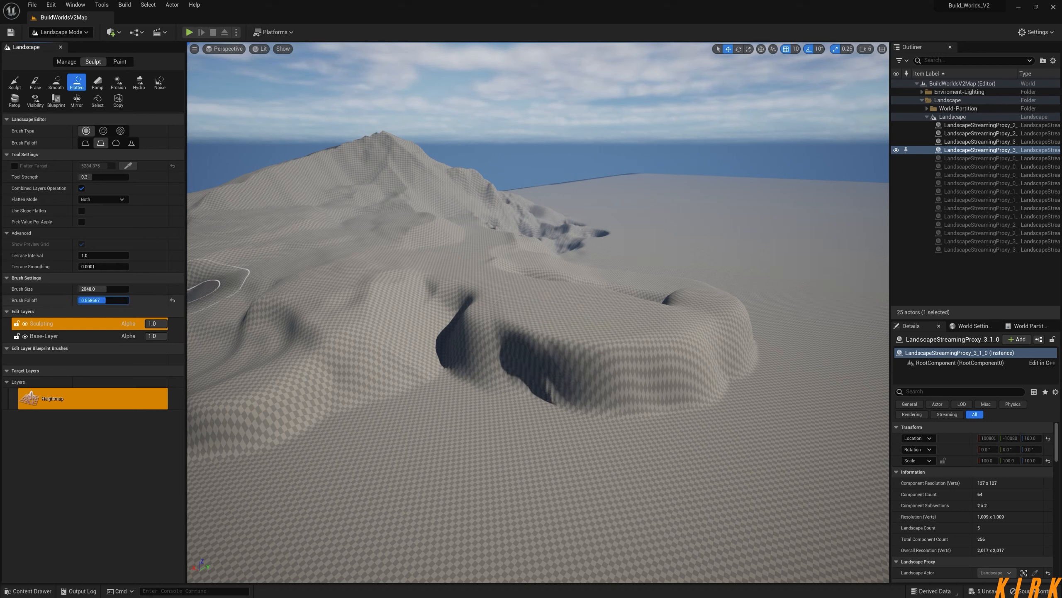
Lower the Flatten tool's Brush Falloff to about 0.27 and choose the Retopologize tool.
left_click_drag(93, 300, 92, 300)
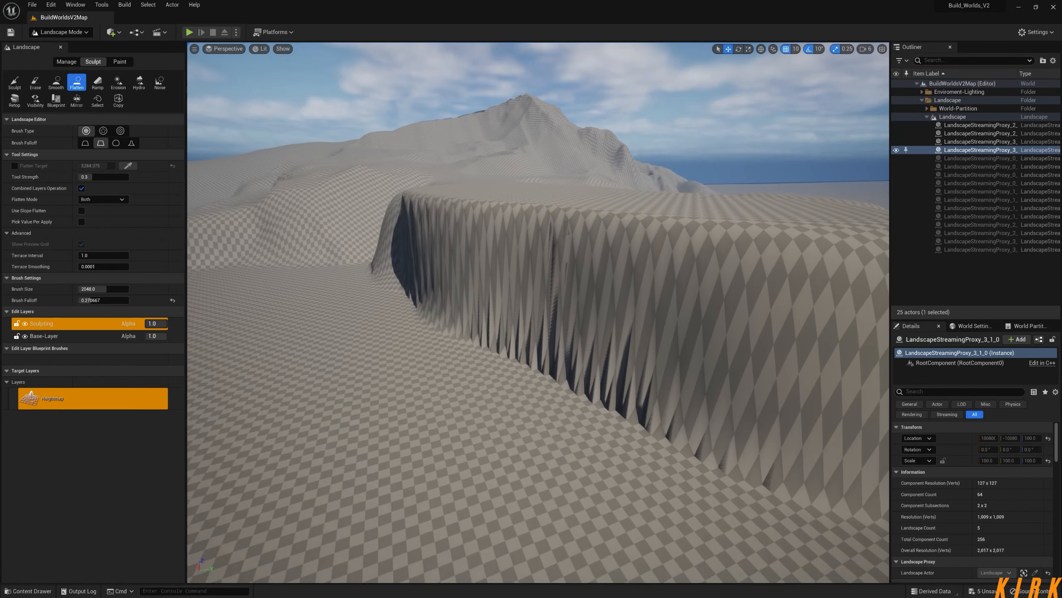
left_click(14, 100)
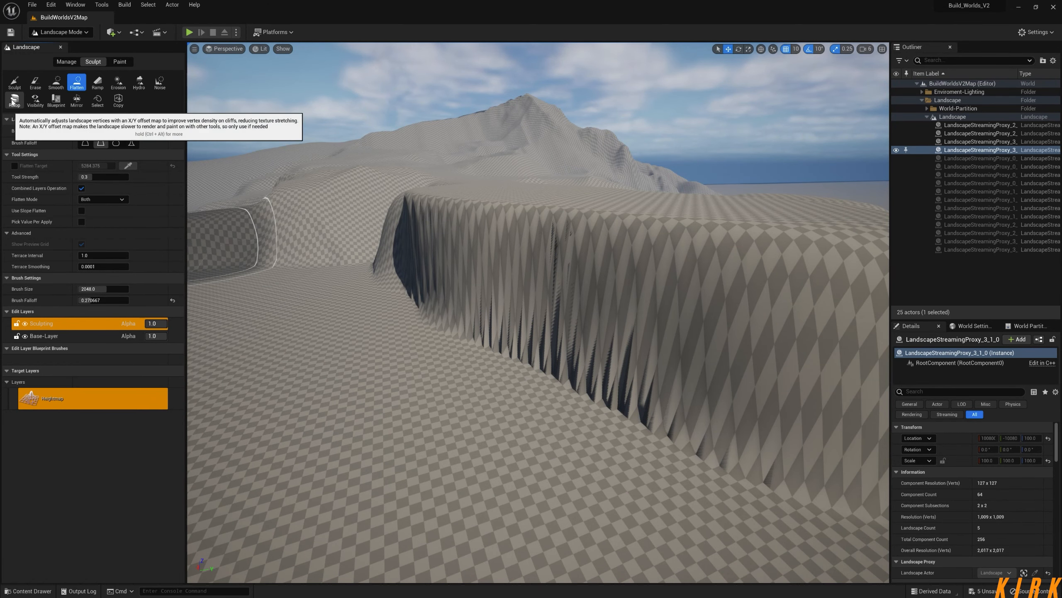
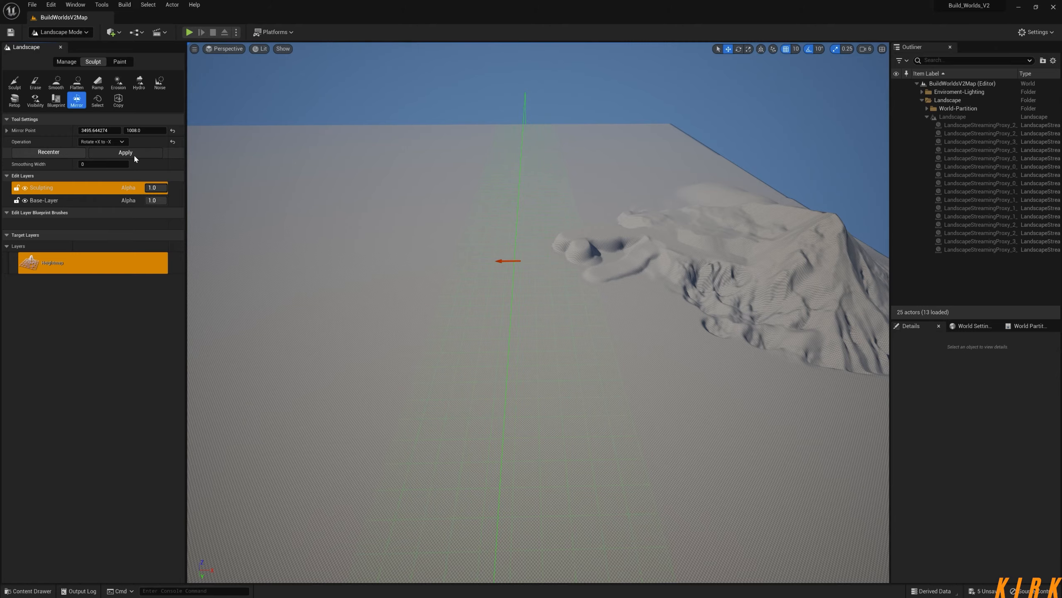
Inspect the mirrored mountain from several sides and undo the Mirror operation.
right_click_drag(551, 337, 453, 329)
key("w")
key("s")
right_click_drag(579, 301, 589, 268)
key("s")
key("s")
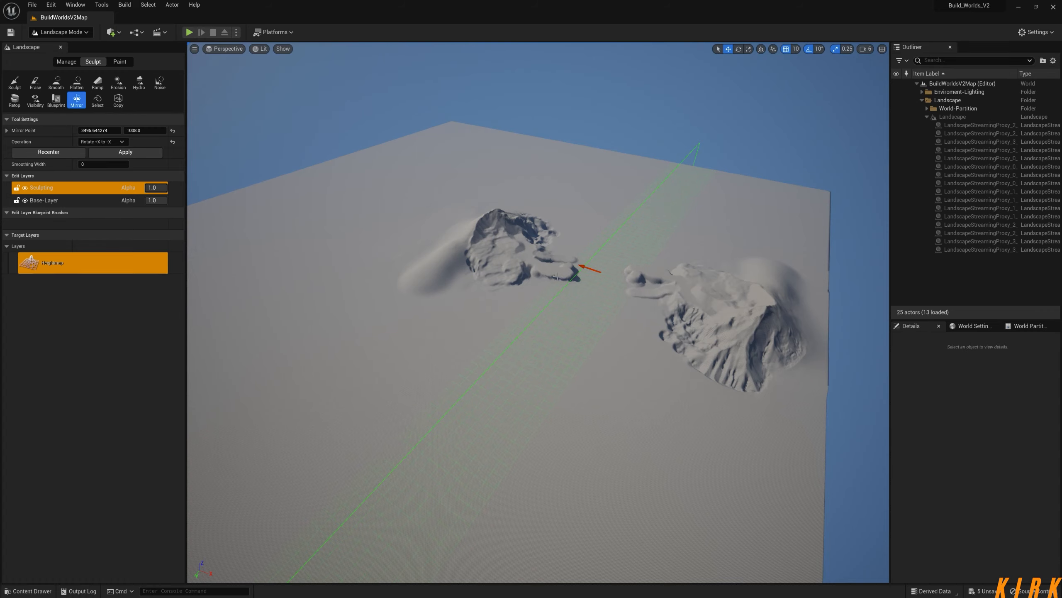
right_click_drag(360, 204, 473, 192)
key("a")
right_click_drag(537, 293, 459, 270)
key("d")
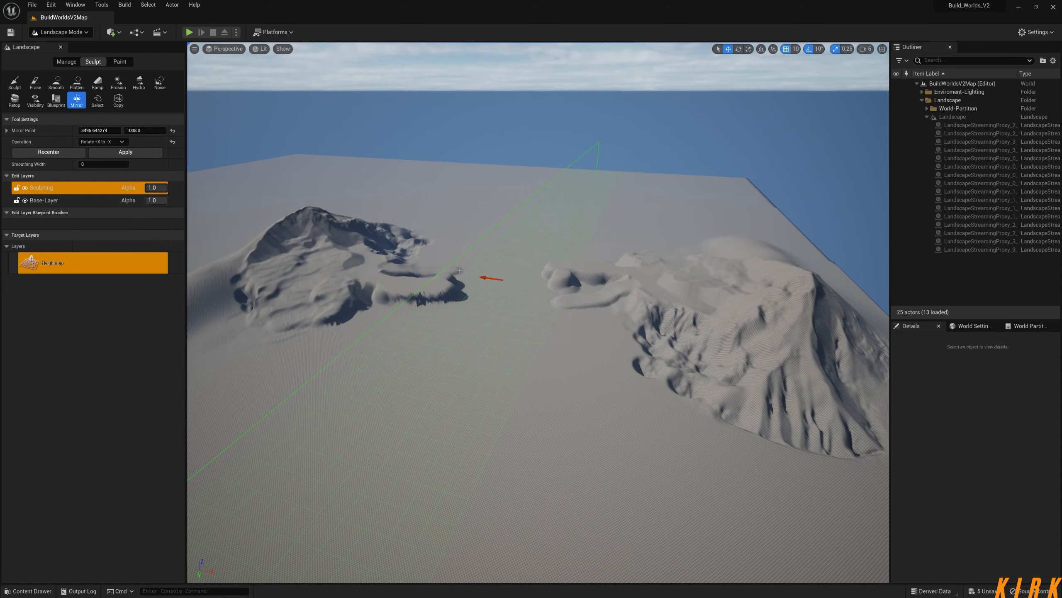
key("ctrl+z")
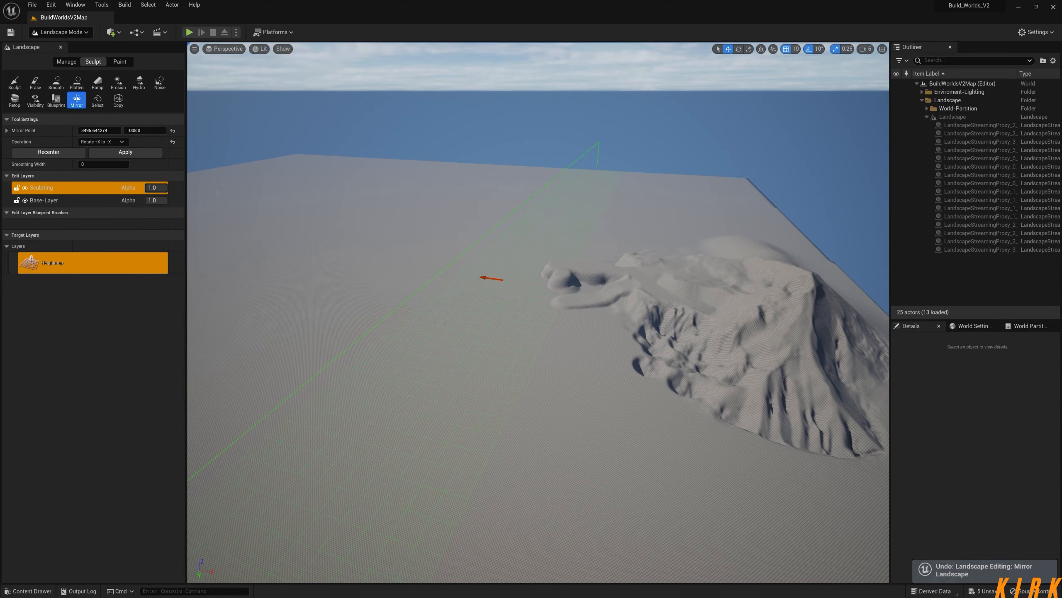
Paint a region selection over the hollows and bumps at the mountain's foot with the Select tool.
left_click(97, 101)
key("w")
right_click_drag(519, 364, 554, 370)
key("s")
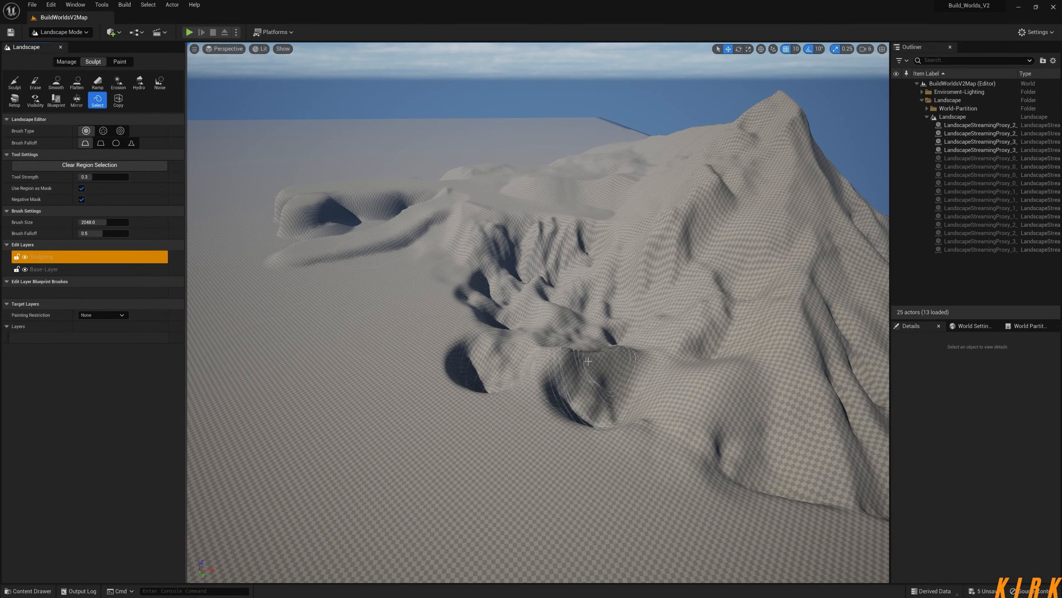
right_click_drag(587, 362, 598, 389)
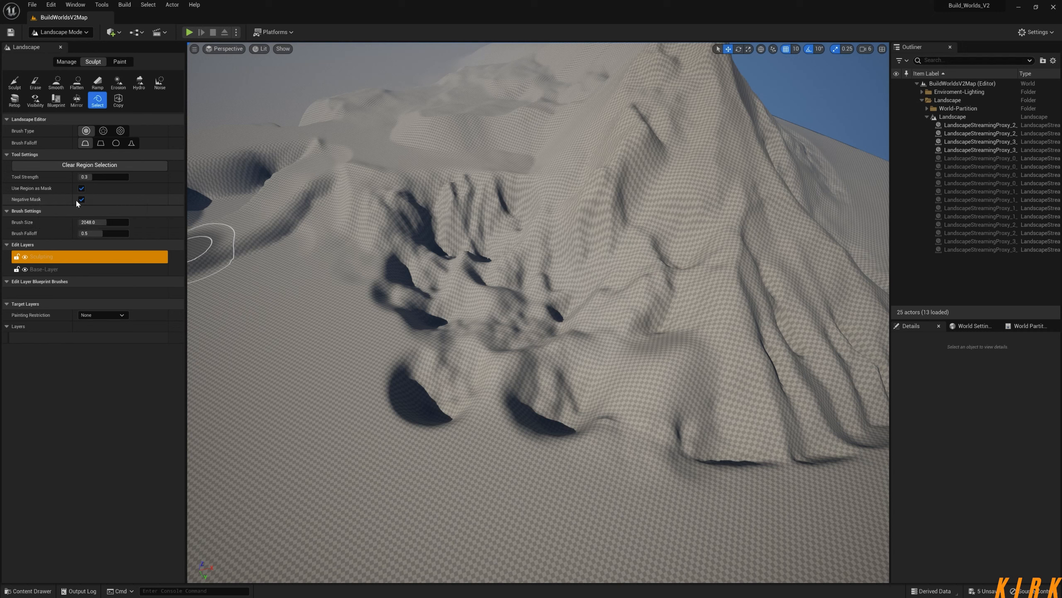
mouse_move(513, 382)
left_mouse_down()
mouse_move(412, 360)
mouse_move(421, 286)
left_mouse_up()
mouse_move(471, 231)
left_mouse_down()
mouse_move(519, 212)
mouse_move(564, 237)
mouse_move(571, 301)
mouse_move(533, 388)
mouse_move(486, 315)
left_mouse_up()
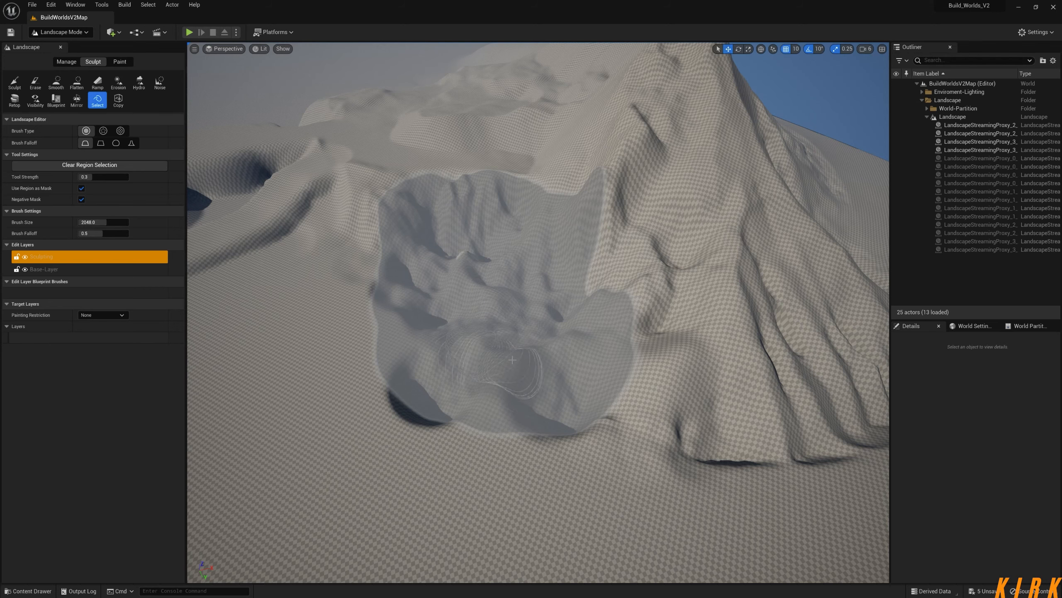
Raise a ridge around the masked region at the mountain's foot with the Sculpt tool.
key("s")
right_click_drag(569, 377, 623, 377)
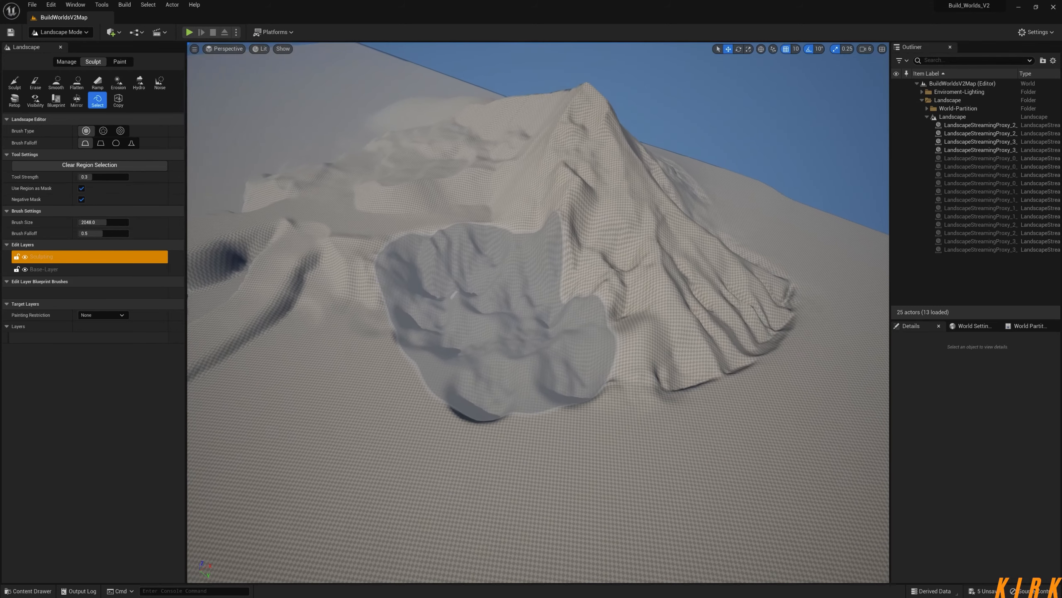
left_click(20, 84)
mouse_move(614, 459)
left_mouse_down()
mouse_move(379, 526)
mouse_move(481, 431)
mouse_move(424, 389)
mouse_move(412, 404)
mouse_move(481, 450)
mouse_move(393, 395)
left_mouse_up()
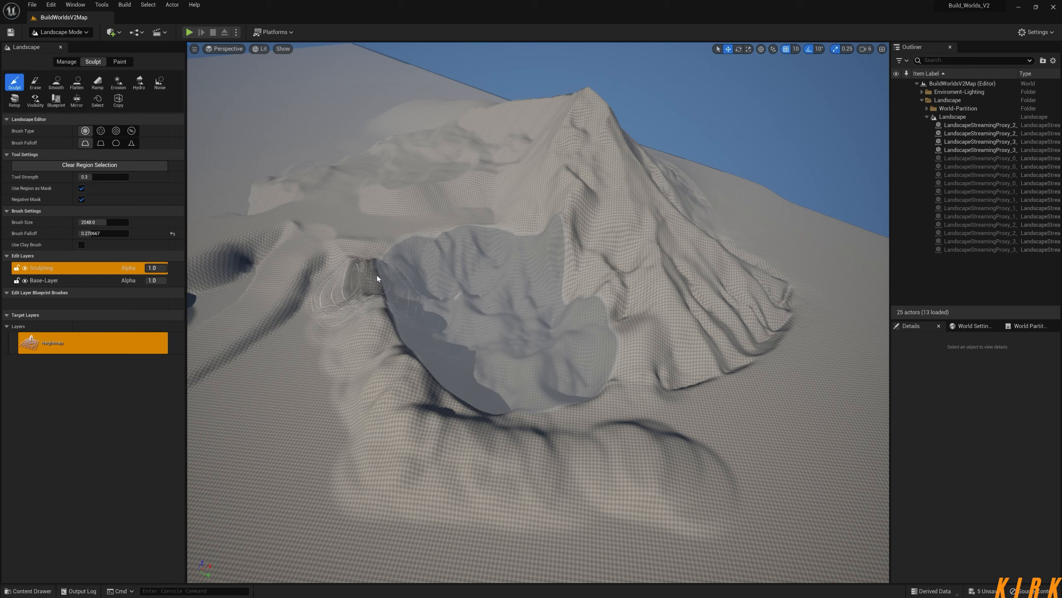
mouse_move(360, 317)
left_mouse_down()
mouse_move(397, 376)
mouse_move(487, 419)
mouse_move(543, 391)
mouse_move(621, 375)
mouse_move(631, 340)
mouse_move(577, 273)
left_mouse_up()
Disable Negative Mask and sculpt raised mounds only inside the selected crater region.
right_click_drag(637, 401, 633, 348)
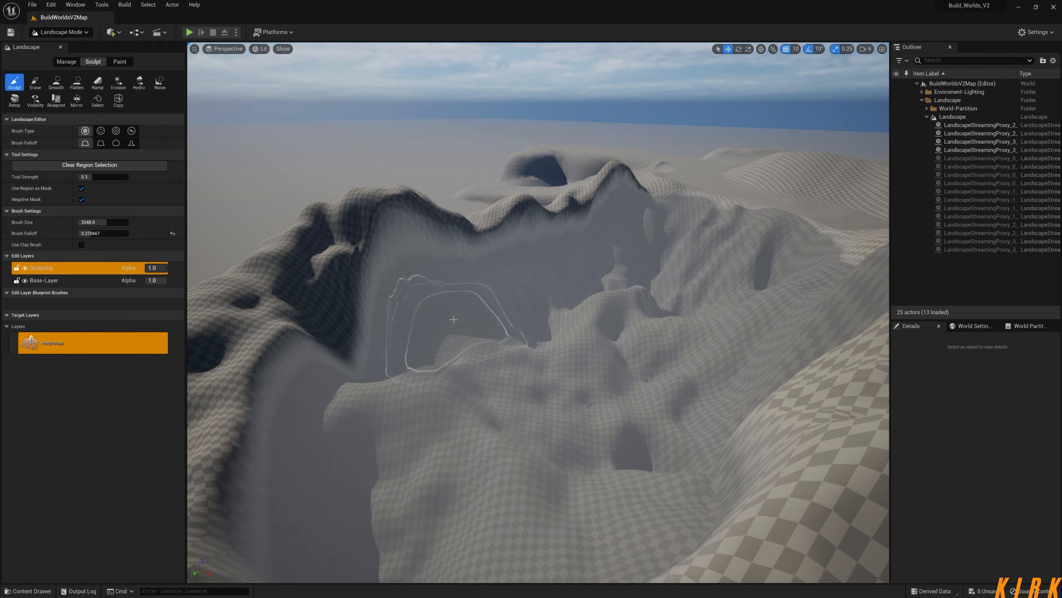
key("s")
mouse_move(454, 333)
right_mouse_down()
mouse_move(490, 362)
mouse_move(487, 340)
right_mouse_up()
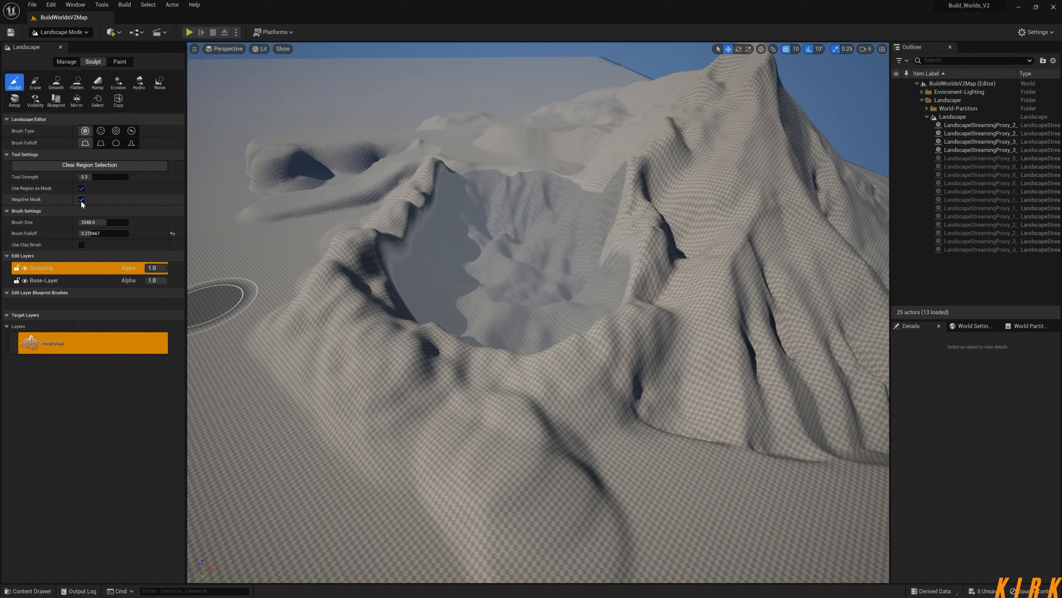
left_click(82, 199)
key("w")
mouse_move(454, 322)
right_mouse_down()
mouse_move(441, 299)
mouse_move(498, 320)
mouse_move(473, 315)
mouse_move(485, 322)
right_mouse_up()
key("s")
key("w")
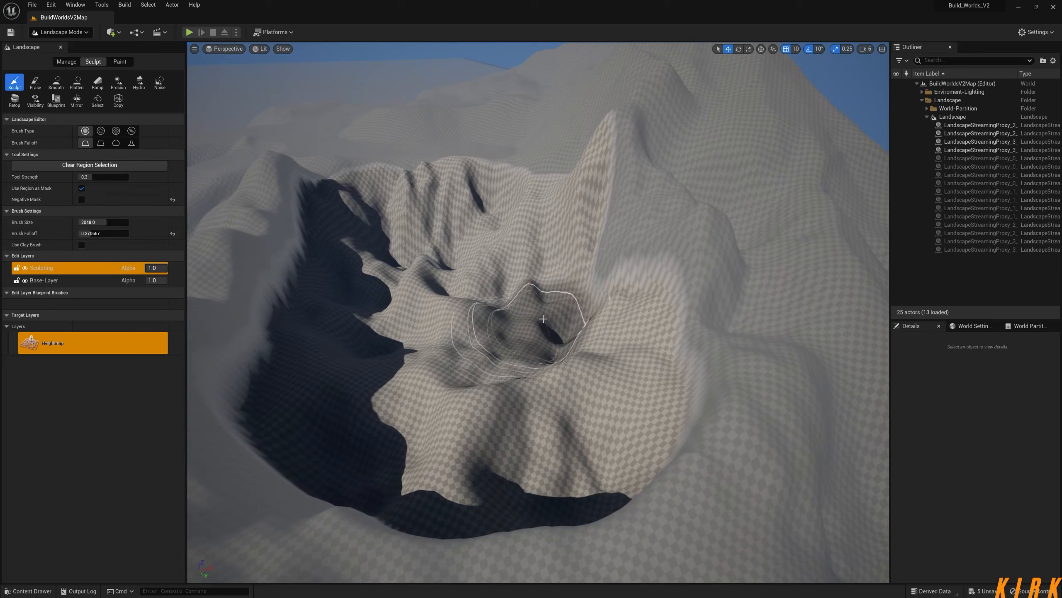
mouse_move(409, 277)
left_mouse_down()
mouse_move(450, 256)
mouse_move(450, 236)
mouse_move(547, 246)
mouse_move(556, 435)
mouse_move(485, 494)
mouse_move(333, 405)
mouse_move(284, 305)
mouse_move(351, 301)
mouse_move(353, 238)
mouse_move(426, 276)
mouse_move(508, 361)
mouse_move(498, 452)
mouse_move(418, 335)
mouse_move(392, 364)
mouse_move(351, 309)
left_mouse_up()
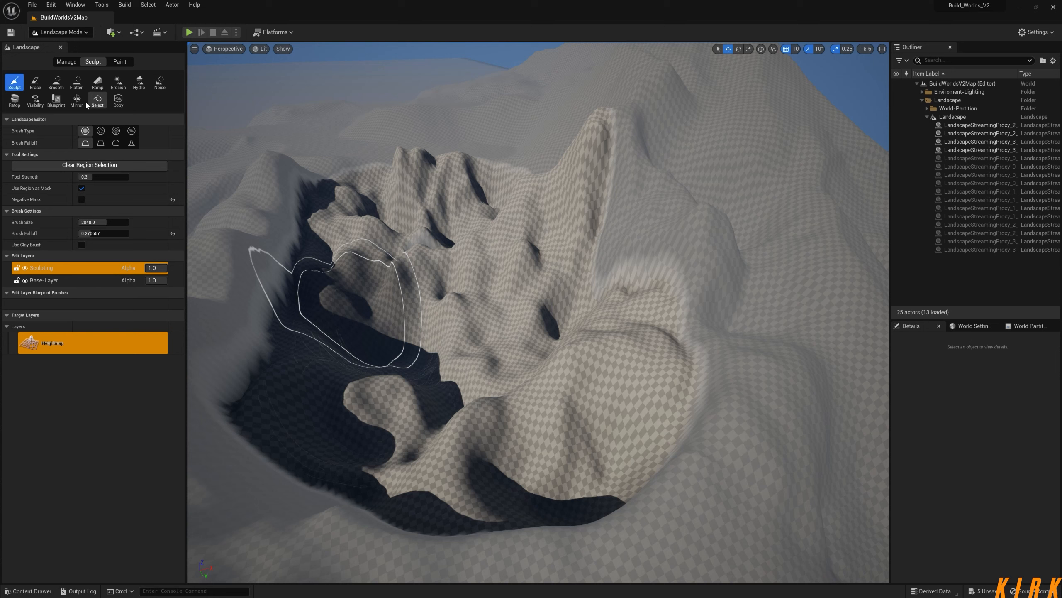
Flatten the floor inside the selected crater region with the Flatten tool.
left_click(76, 83)
mouse_move(451, 356)
left_mouse_down()
mouse_move(427, 344)
mouse_move(399, 289)
mouse_move(373, 293)
mouse_move(477, 272)
mouse_move(477, 230)
mouse_move(527, 272)
mouse_move(513, 310)
mouse_move(542, 286)
mouse_move(525, 384)
mouse_move(606, 347)
mouse_move(469, 481)
mouse_move(332, 410)
mouse_move(330, 299)
mouse_move(427, 302)
mouse_move(489, 335)
left_mouse_up()
mouse_move(500, 367)
right_mouse_down()
mouse_move(500, 379)
mouse_move(494, 331)
mouse_move(473, 326)
mouse_move(499, 368)
mouse_move(486, 408)
mouse_move(499, 412)
mouse_move(473, 388)
right_mouse_up()
key("w")
key("s")
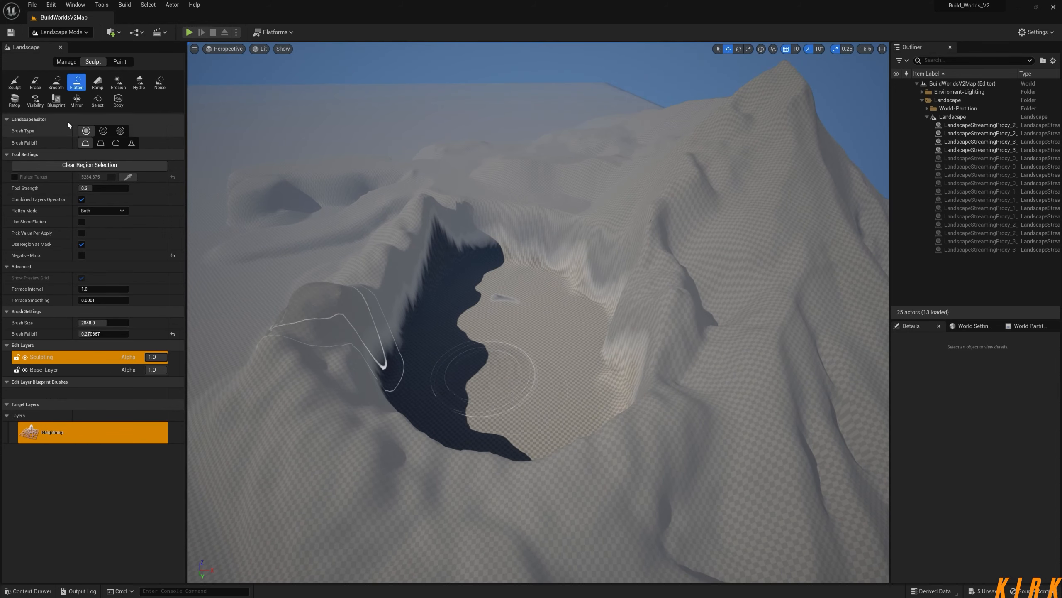
Re-enable Negative Mask in the Select tool and clear the region selection.
left_click(97, 100)
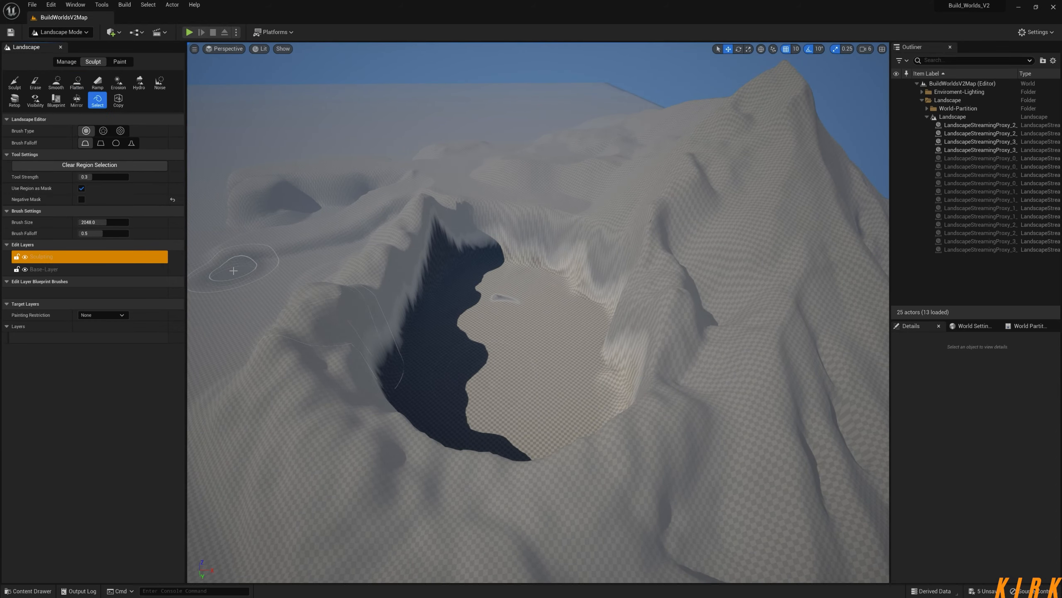
key("s")
mouse_move(459, 335)
right_mouse_down()
mouse_move(481, 330)
mouse_move(464, 334)
right_mouse_up()
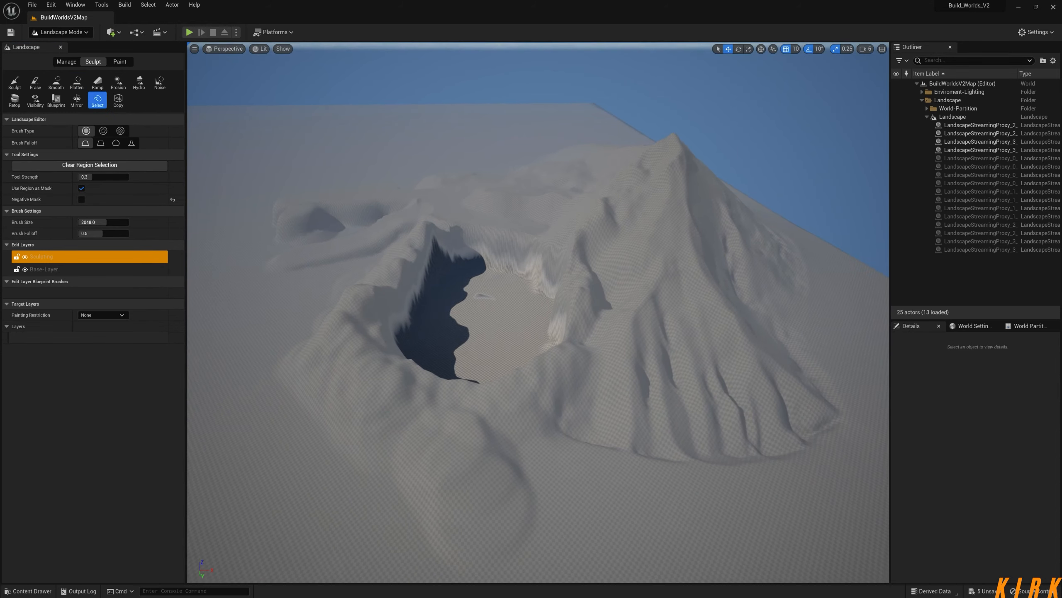
left_click(82, 200)
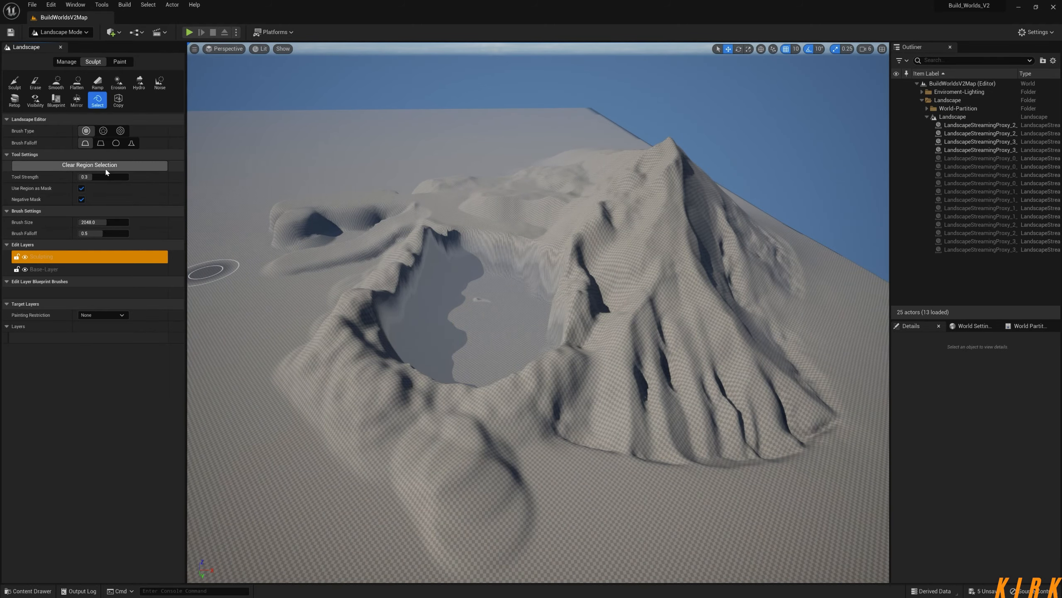
key("w")
mouse_move(445, 355)
right_mouse_down()
mouse_move(437, 322)
mouse_move(506, 326)
mouse_move(462, 358)
mouse_move(450, 343)
right_mouse_up()
key("w")
key("s")
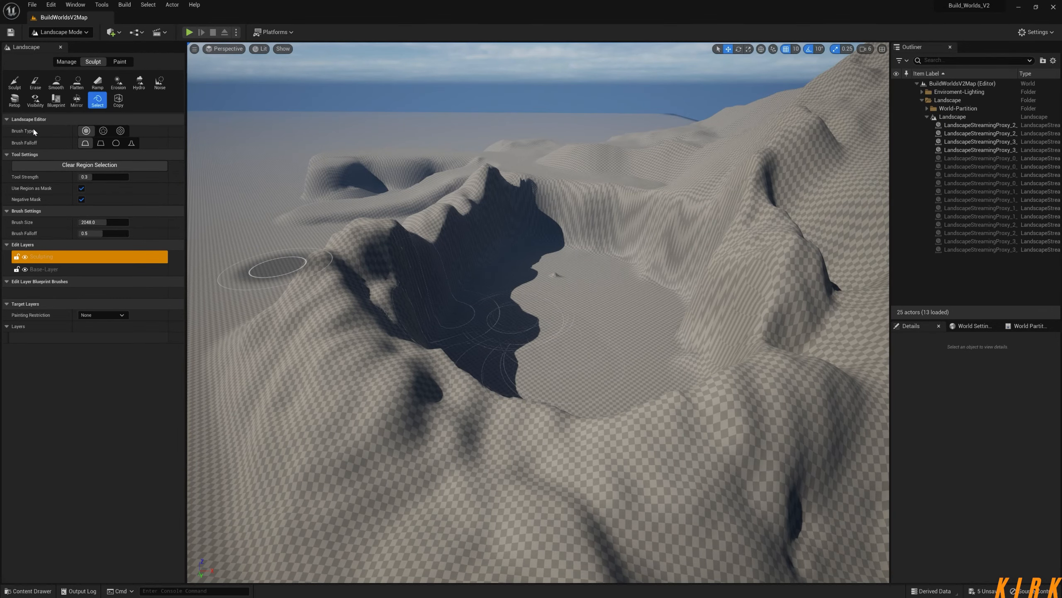
Examine the flattened crater, its walls and the adjoining mountain from outside and inside.
left_click(76, 82)
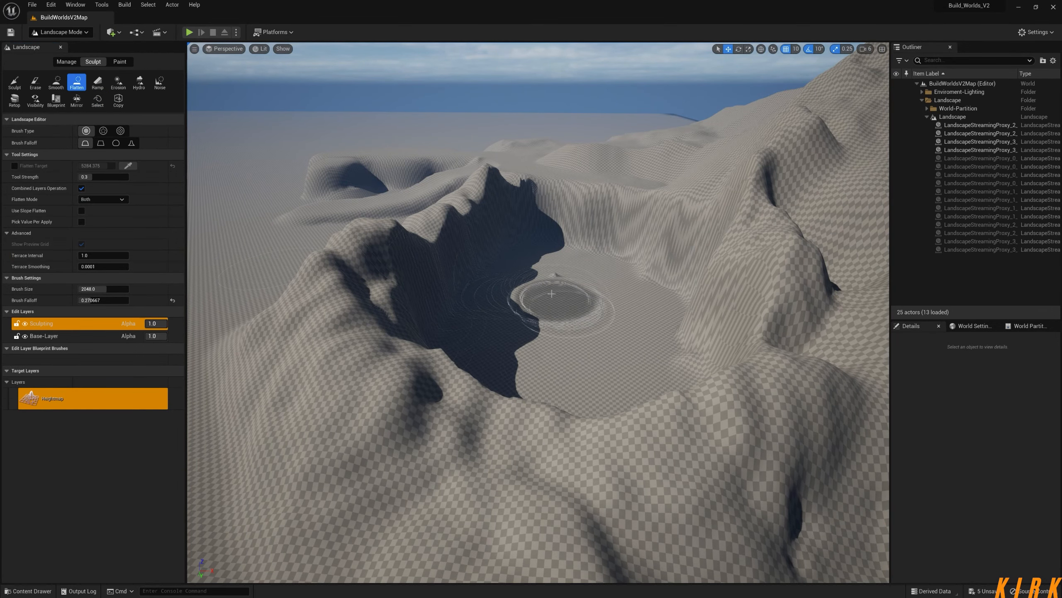
key("s")
right_click_drag(481, 337, 519, 344)
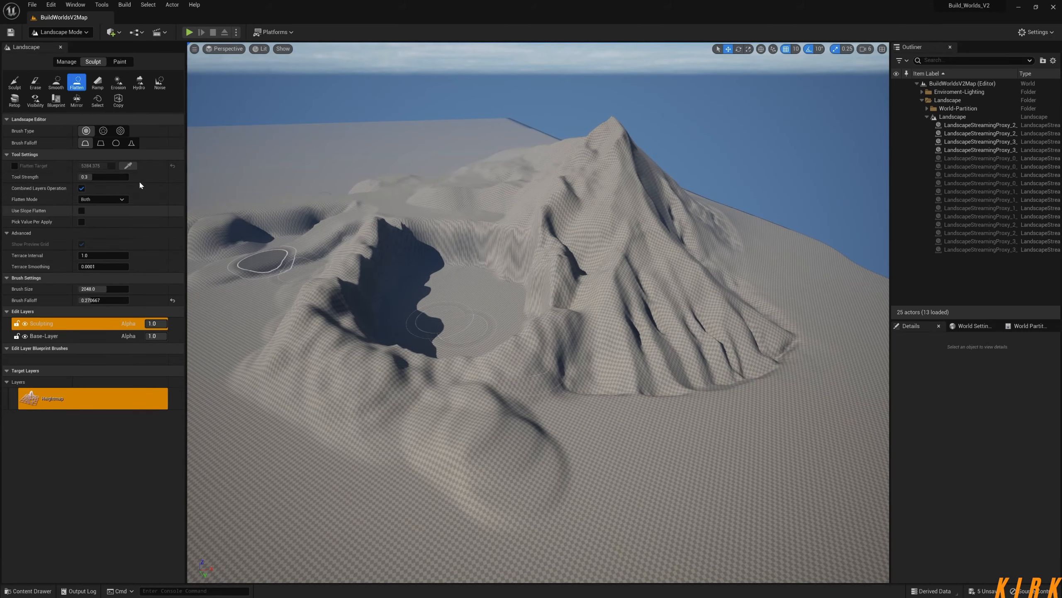
left_click(93, 103)
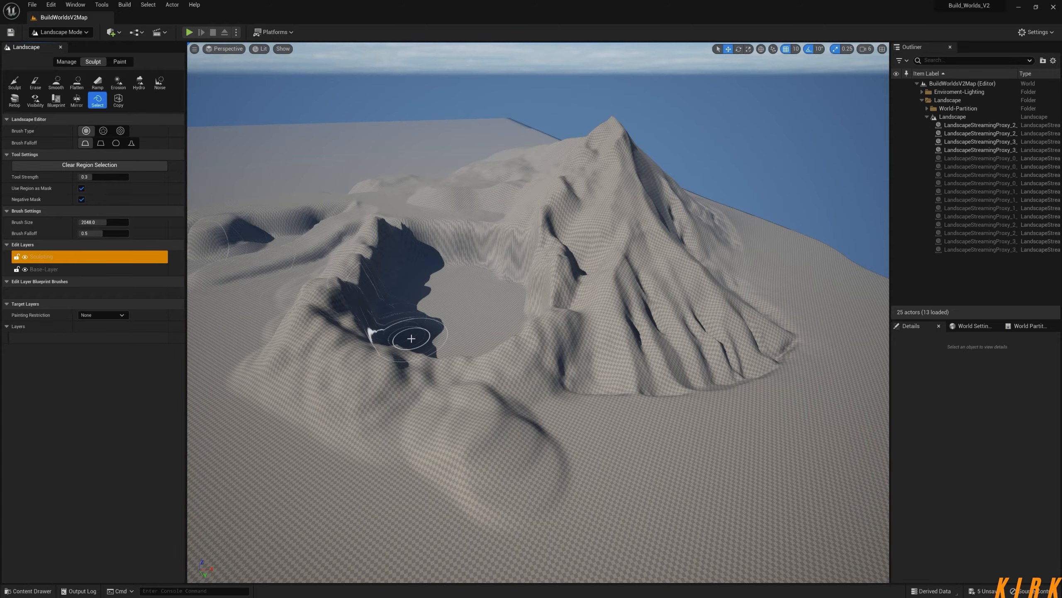
key("w")
mouse_move(476, 347)
right_mouse_down()
mouse_move(496, 325)
mouse_move(494, 347)
mouse_move(456, 335)
mouse_move(443, 352)
mouse_move(431, 343)
mouse_move(439, 335)
mouse_move(439, 352)
mouse_move(424, 349)
right_mouse_up()
key("s")
key("w")
key("s")
key("w")
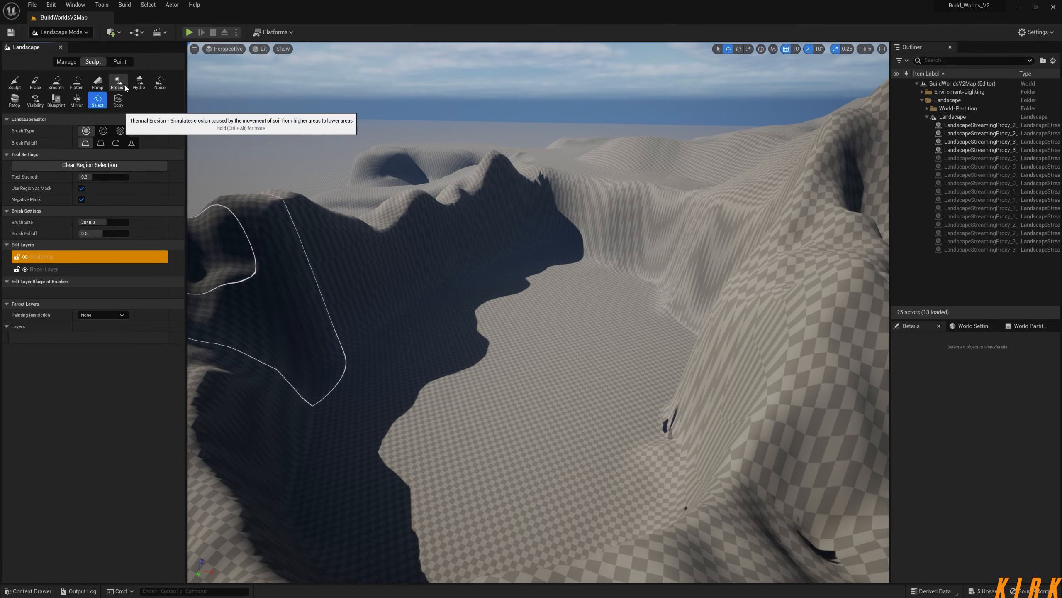
Erode the crater's walls and rim with the Erosion tool.
left_click(118, 81)
mouse_move(390, 349)
left_mouse_down()
mouse_move(430, 306)
mouse_move(486, 274)
mouse_move(439, 255)
mouse_move(355, 290)
mouse_move(296, 424)
mouse_move(590, 235)
mouse_move(575, 261)
mouse_move(627, 270)
mouse_move(711, 261)
mouse_move(687, 451)
mouse_move(679, 280)
mouse_move(507, 547)
mouse_move(365, 539)
mouse_move(315, 469)
mouse_move(316, 441)
left_mouse_up()
mouse_move(316, 442)
right_mouse_down()
mouse_move(234, 402)
mouse_move(556, 401)
mouse_move(335, 391)
mouse_move(328, 412)
mouse_move(276, 412)
mouse_move(330, 414)
mouse_move(344, 440)
mouse_move(481, 487)
right_mouse_up()
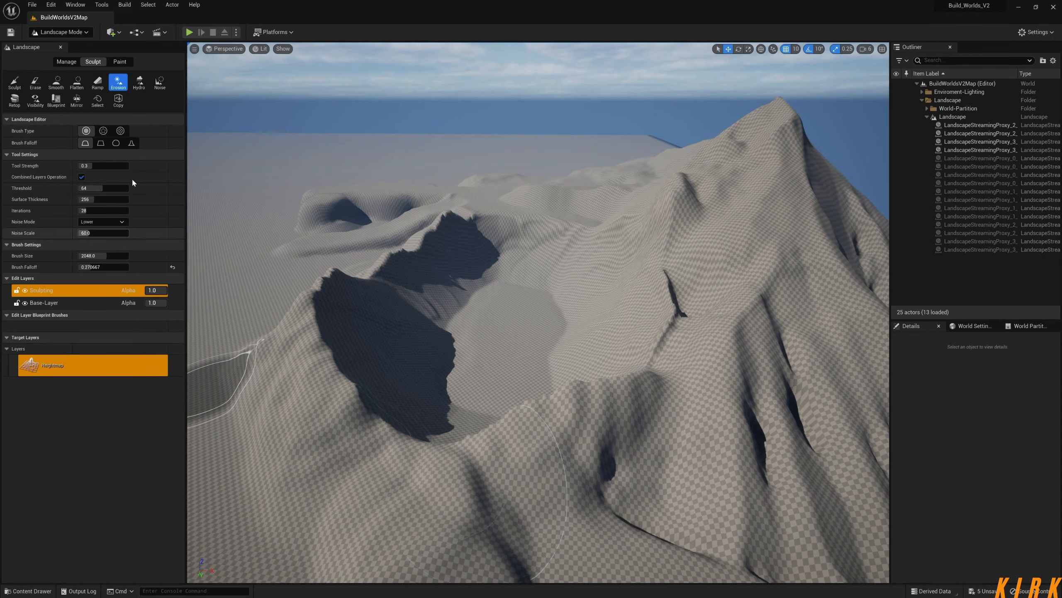
Activate the Copy tool and place its gizmo from the landscape's corner onto the mountain beside the crater.
left_click(97, 100)
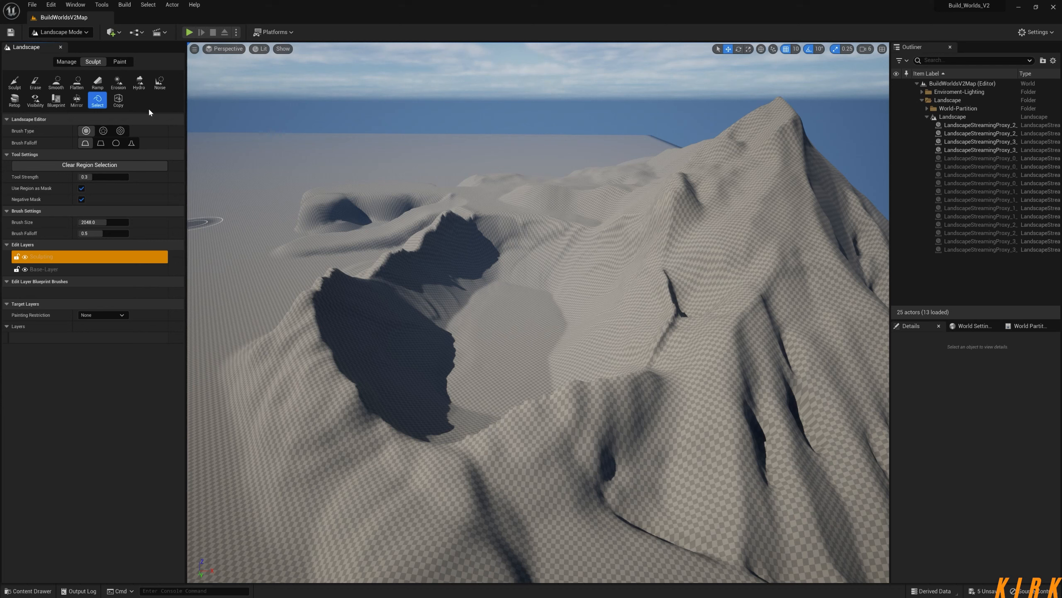
left_click(119, 100)
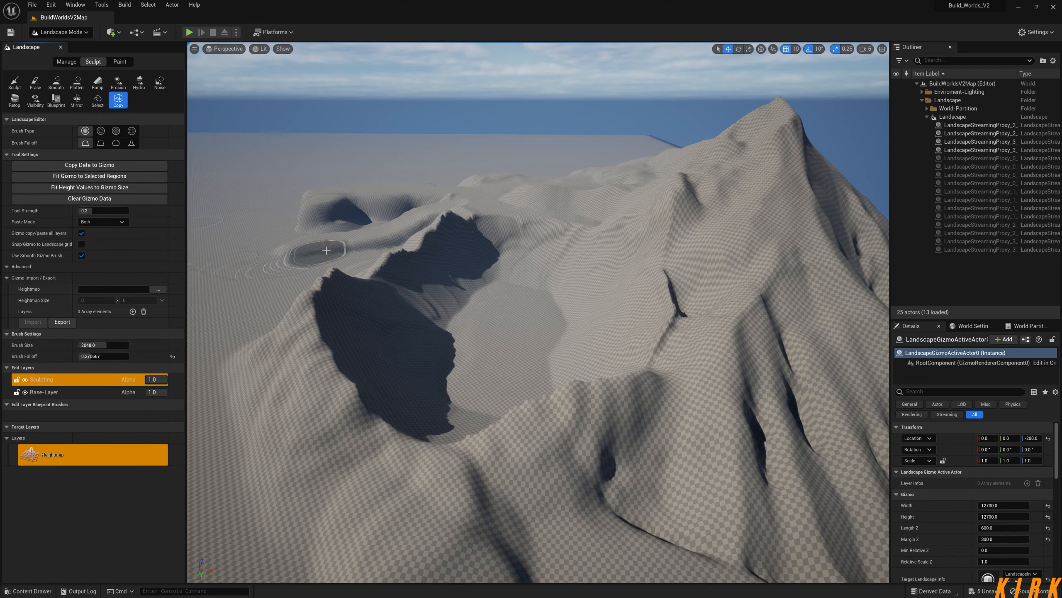
key("f")
right_click_drag(538, 312, 658, 370)
key("s")
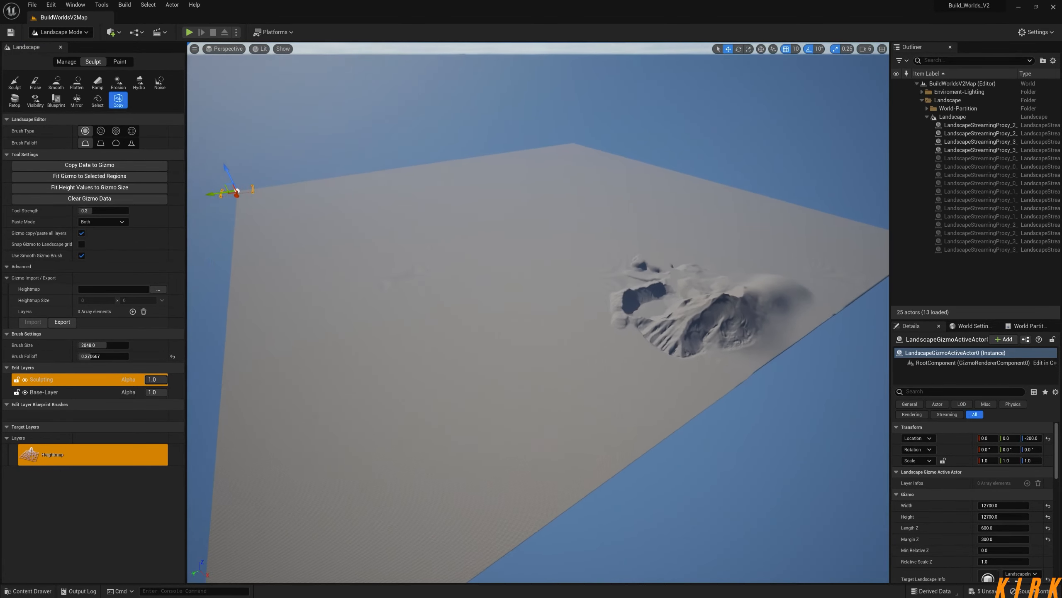
right_click_drag(444, 256, 412, 254)
key("d")
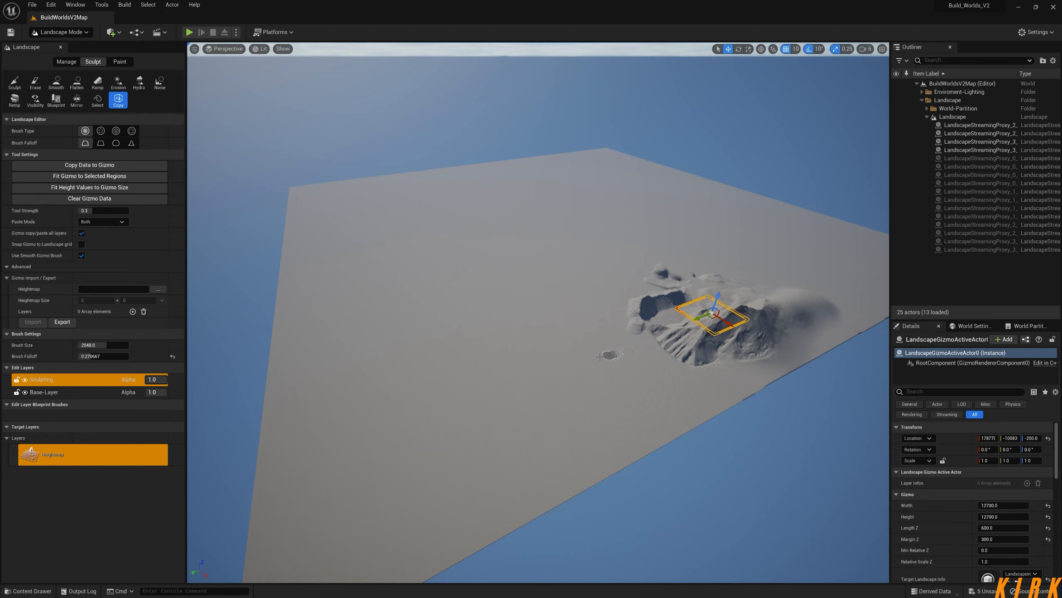
Raise the copy gizmo to a Z location of 810 and switch it to scale mode.
key("f")
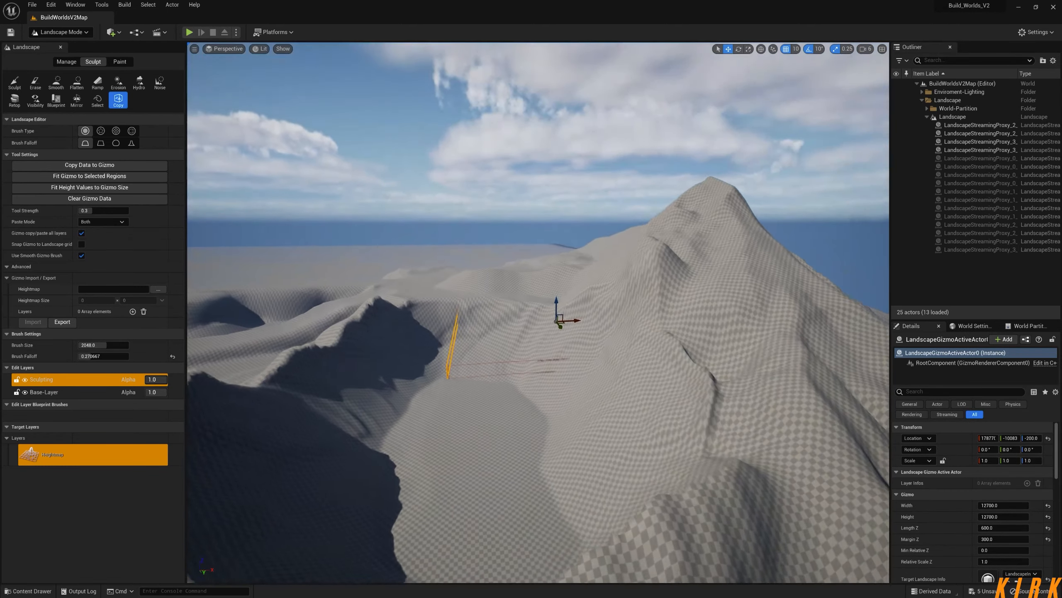
mouse_move(539, 312)
right_mouse_down()
mouse_move(523, 351)
mouse_move(572, 355)
right_mouse_up()
key("s")
key("a")
key("d")
right_click_drag(502, 316, 435, 354)
key("s")
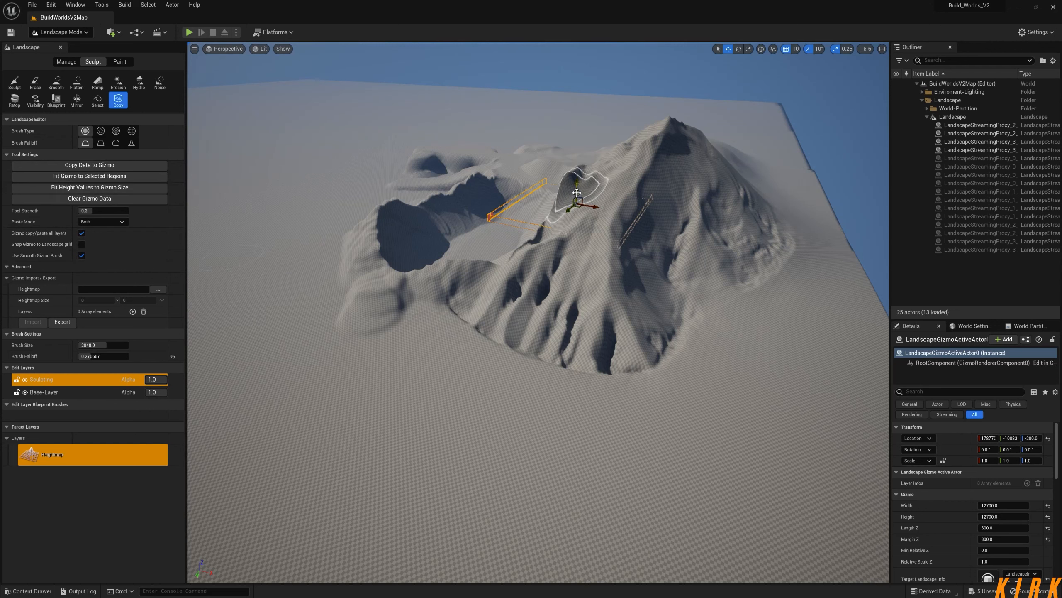
left_click_drag(577, 185, 578, 175)
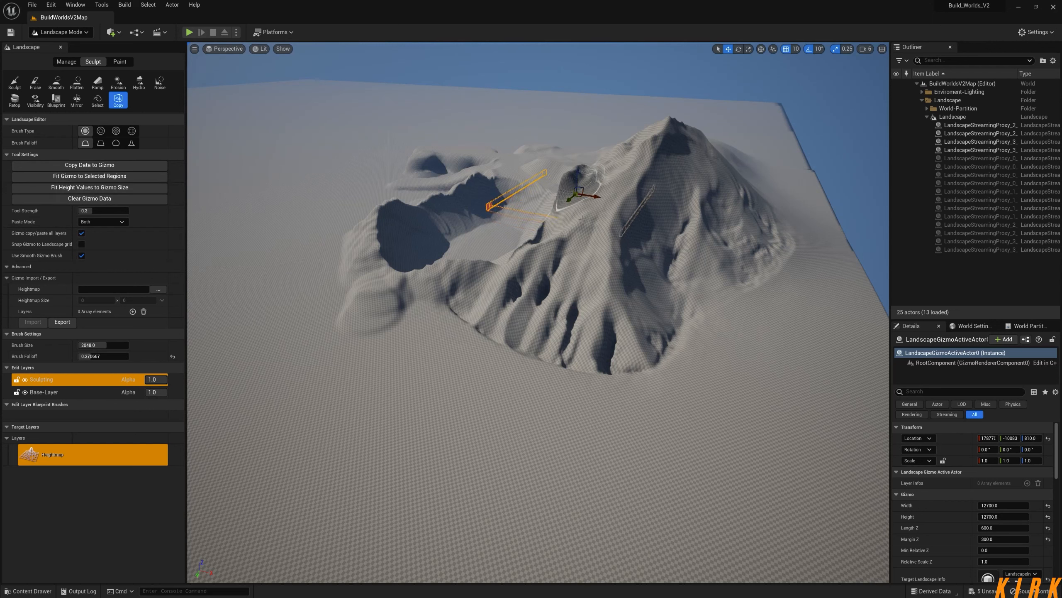
key("e")
key("r")
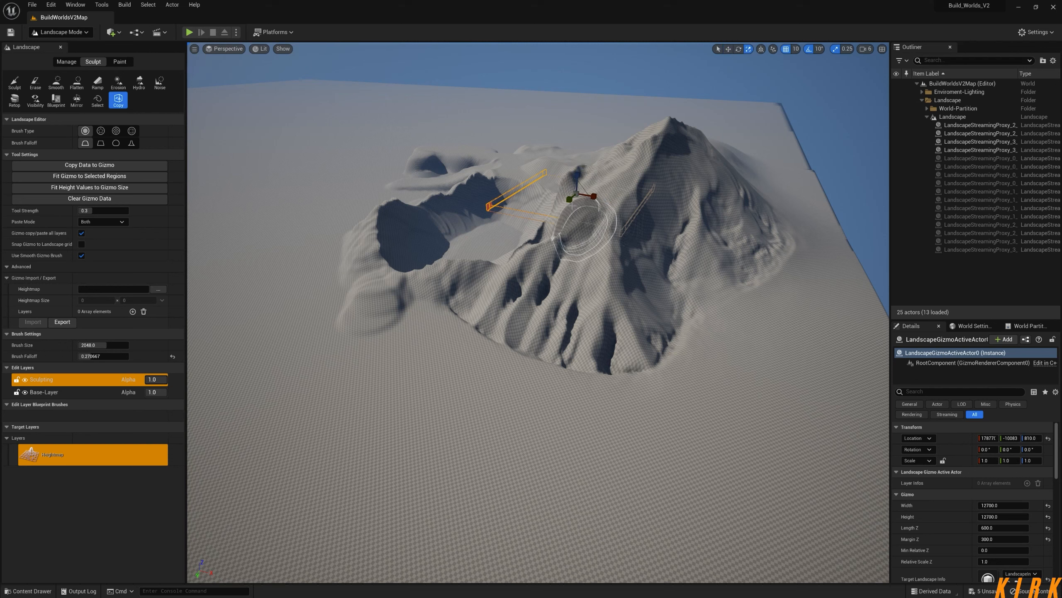
Lower the copy gizmo into the terrain and scale it to 3.25 in X and Y and 13.25 in Z.
left_click_drag(577, 177, 576, 128)
key("w")
key("r")
left_click_drag(596, 155, 648, 176)
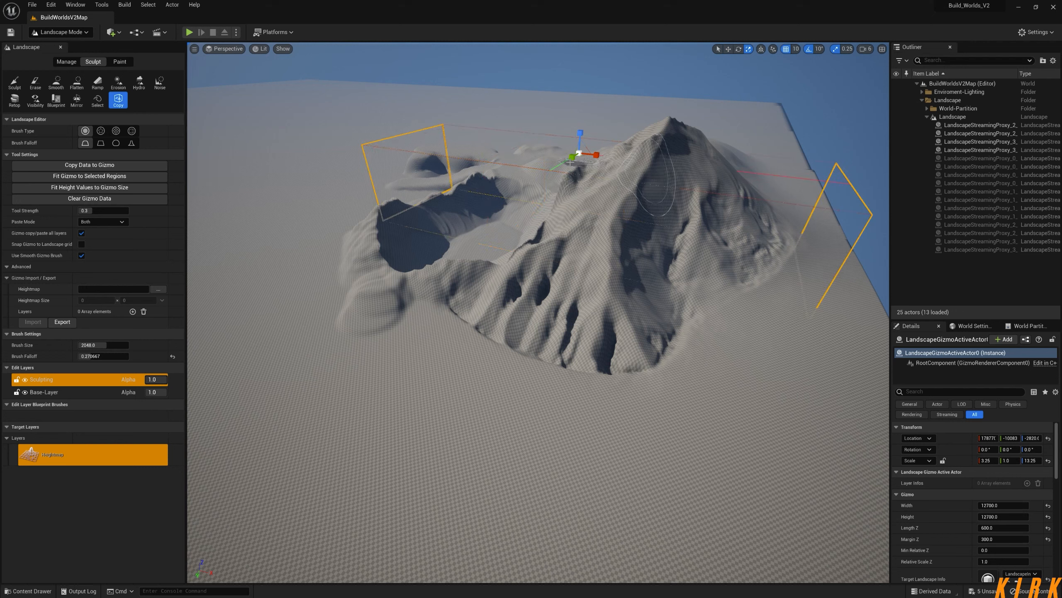
left_click_drag(572, 158, 540, 209)
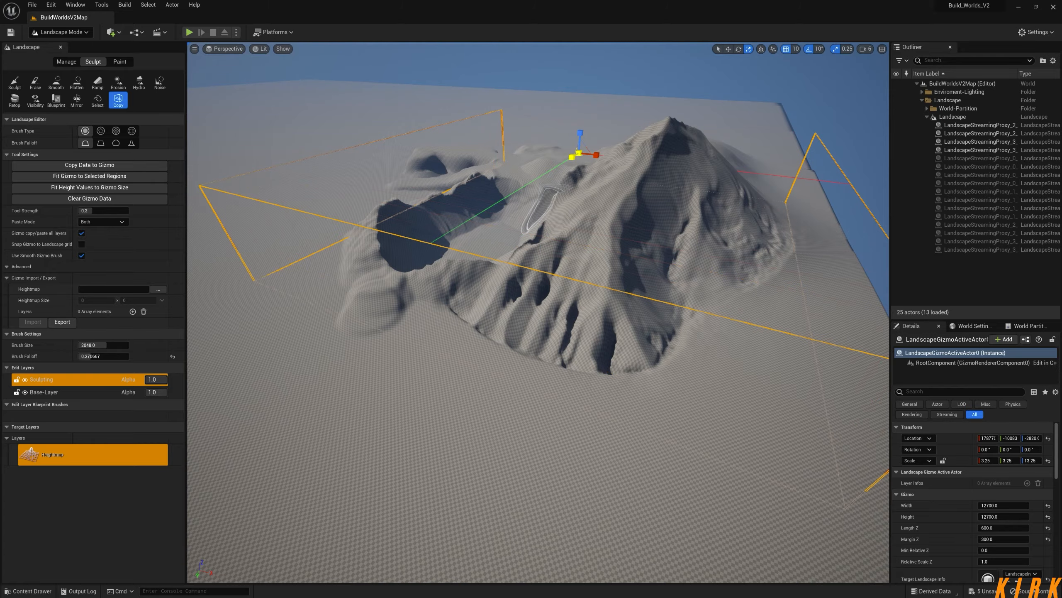
Adjust the gizmo's height against the landscape's underside and increase its Z scale to 16.75 so it encloses the mountain and crater.
mouse_move(613, 173)
right_mouse_down()
mouse_move(501, 161)
mouse_move(473, 171)
mouse_move(460, 209)
mouse_move(469, 134)
mouse_move(430, 151)
mouse_move(402, 136)
mouse_move(619, 174)
right_mouse_up()
key("w")
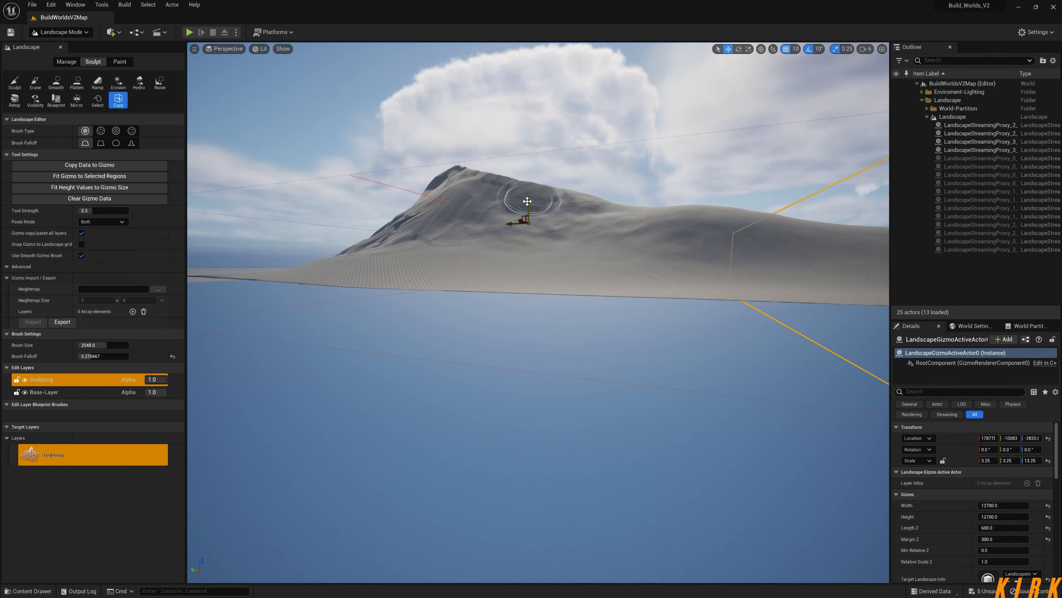
left_click_drag(529, 200, 529, 178)
right_click_drag(529, 177, 466, 186)
left_click_drag(543, 142, 545, 164)
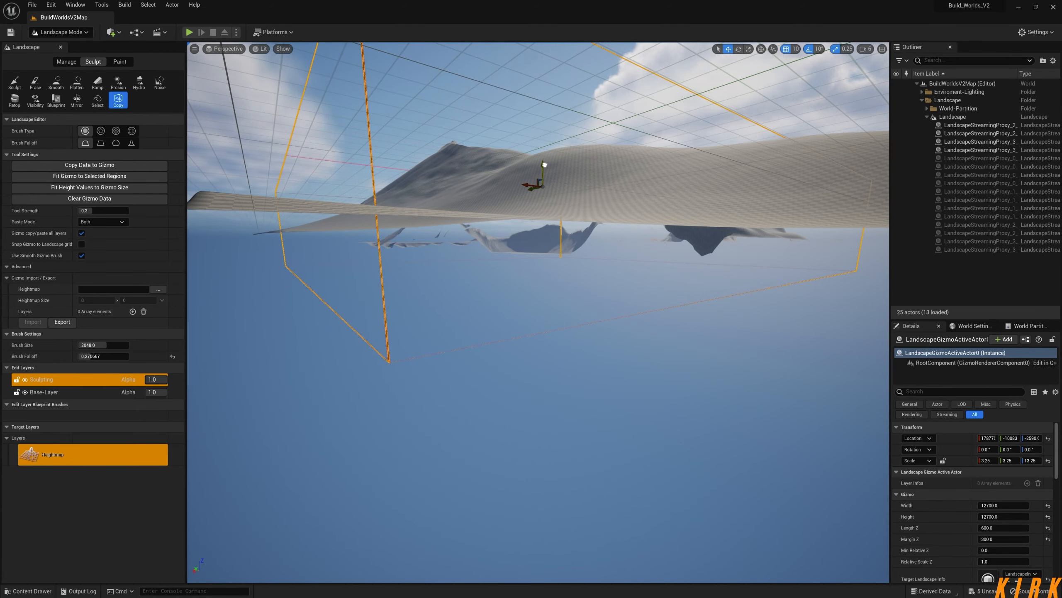
right_click_drag(544, 164, 571, 191)
key("r")
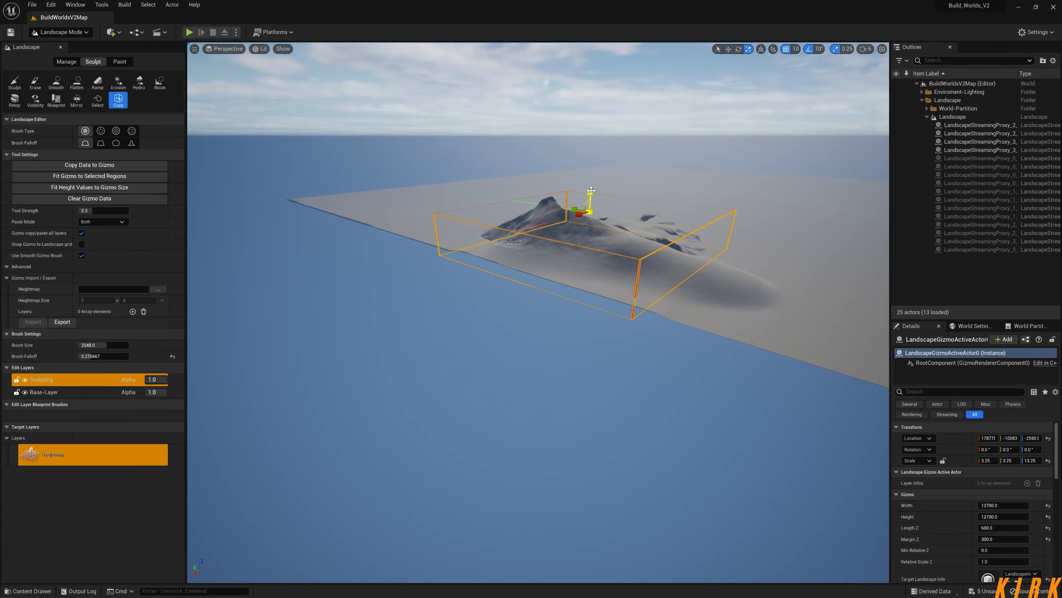
left_click_drag(591, 192, 590, 183)
mouse_move(591, 183)
right_mouse_down()
mouse_move(590, 155)
mouse_move(703, 182)
mouse_move(638, 191)
right_mouse_up()
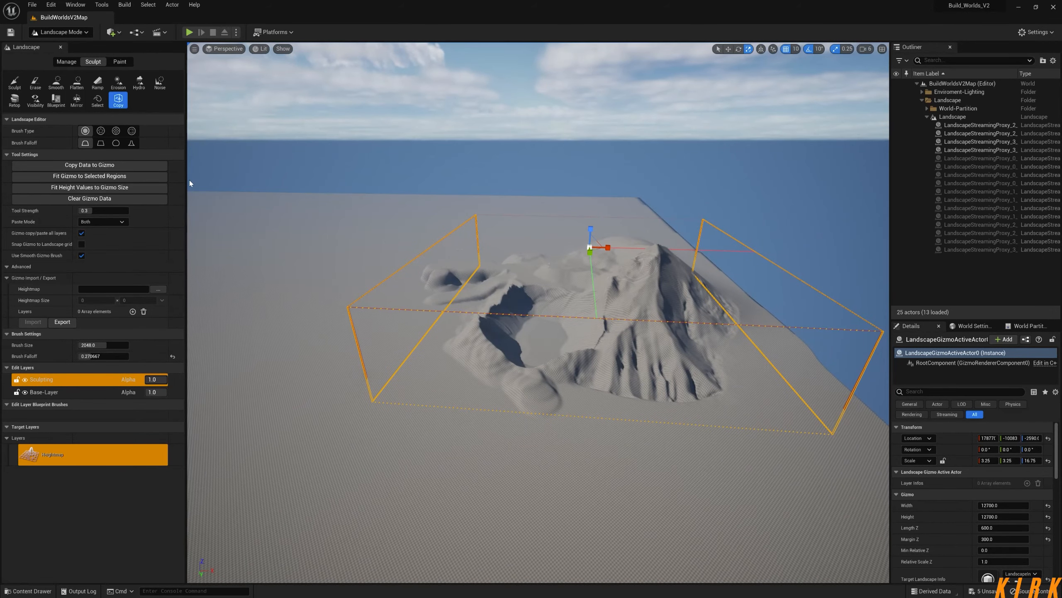
Copy the enclosed mountain and crater data to the gizmo and move the gizmo onto empty flat ground.
left_click(97, 165)
right_click_drag(630, 289, 625, 299)
key("w")
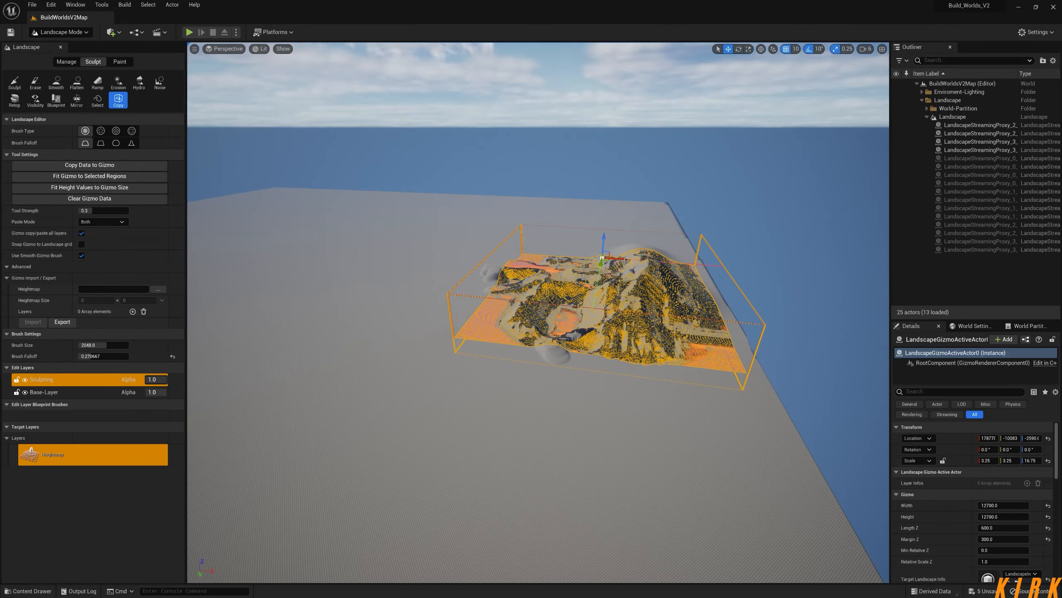
left_click_drag(539, 262, 326, 237)
mouse_move(418, 298)
right_mouse_down()
mouse_move(376, 267)
mouse_move(435, 302)
mouse_move(452, 293)
mouse_move(402, 303)
right_mouse_up()
mouse_move(569, 320)
right_mouse_down()
mouse_move(556, 348)
mouse_move(532, 329)
mouse_move(570, 319)
right_mouse_up()
left_click_drag(704, 347, 502, 258)
right_click_drag(557, 302, 617, 272)
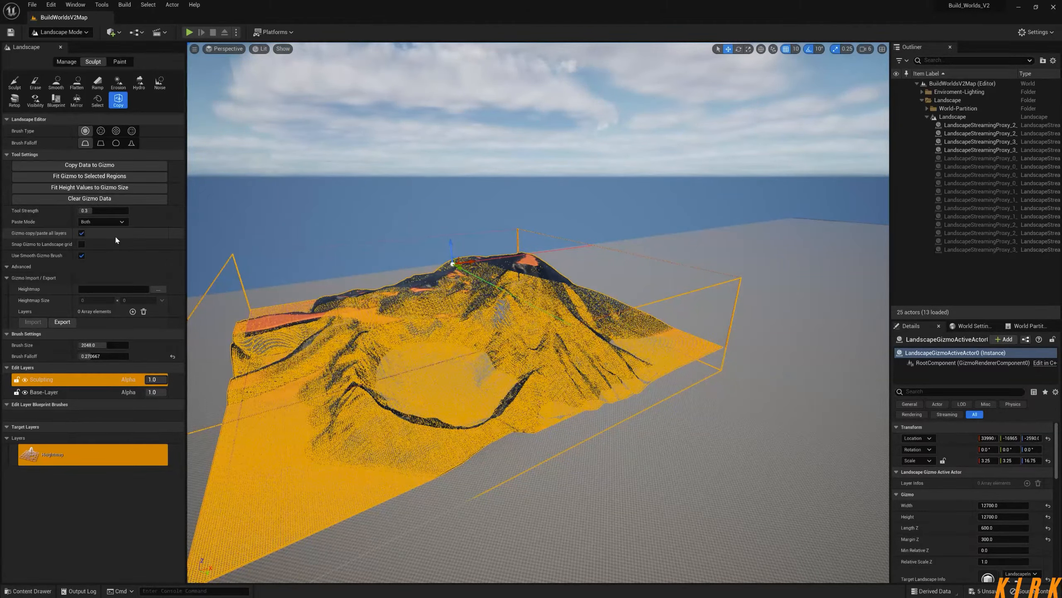
Paste the copied terrain at the gizmo's position and slide the gizmo along X to 87700, clear of the pasted mountain.
right_click_drag(538, 312, 485, 299)
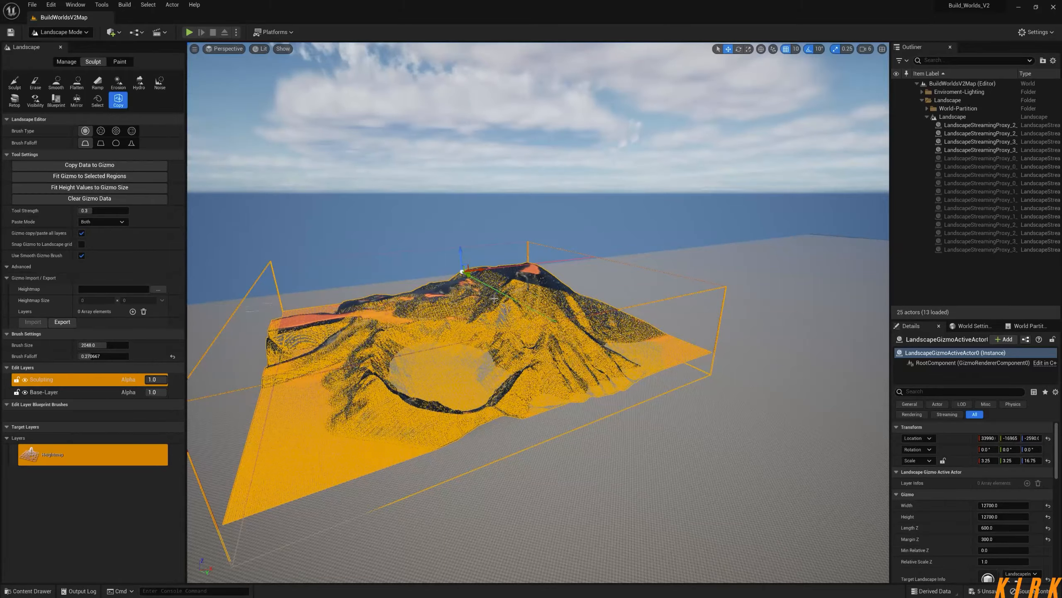
right_click_drag(520, 324, 518, 329)
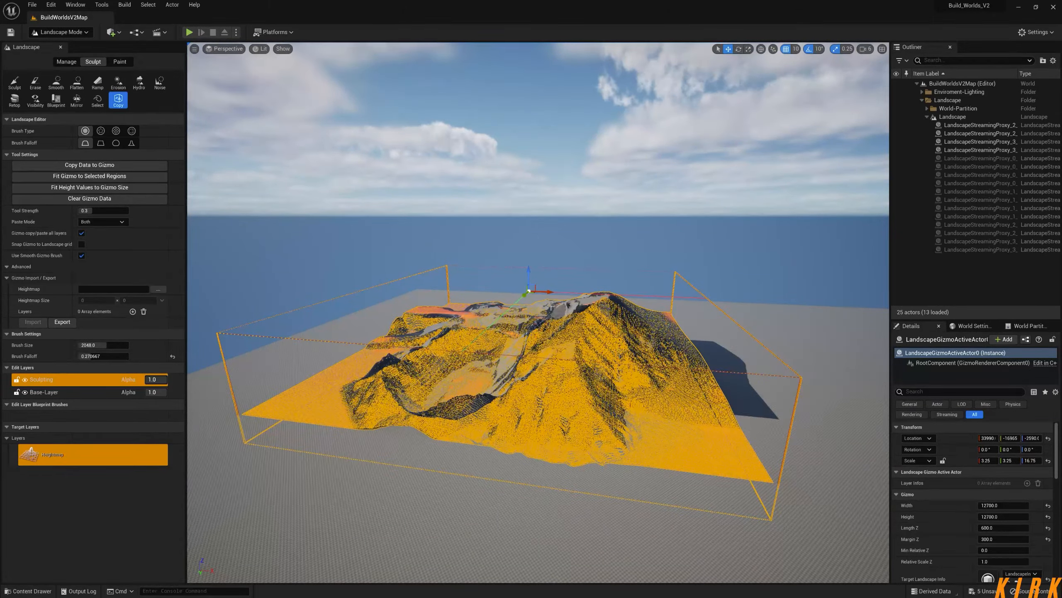
left_click_drag(548, 292, 864, 305)
mouse_move(864, 305)
right_mouse_down()
mouse_move(887, 304)
mouse_move(665, 304)
mouse_move(661, 316)
mouse_move(623, 317)
mouse_move(588, 357)
right_mouse_up()
key("d")
key("w")
key("s")
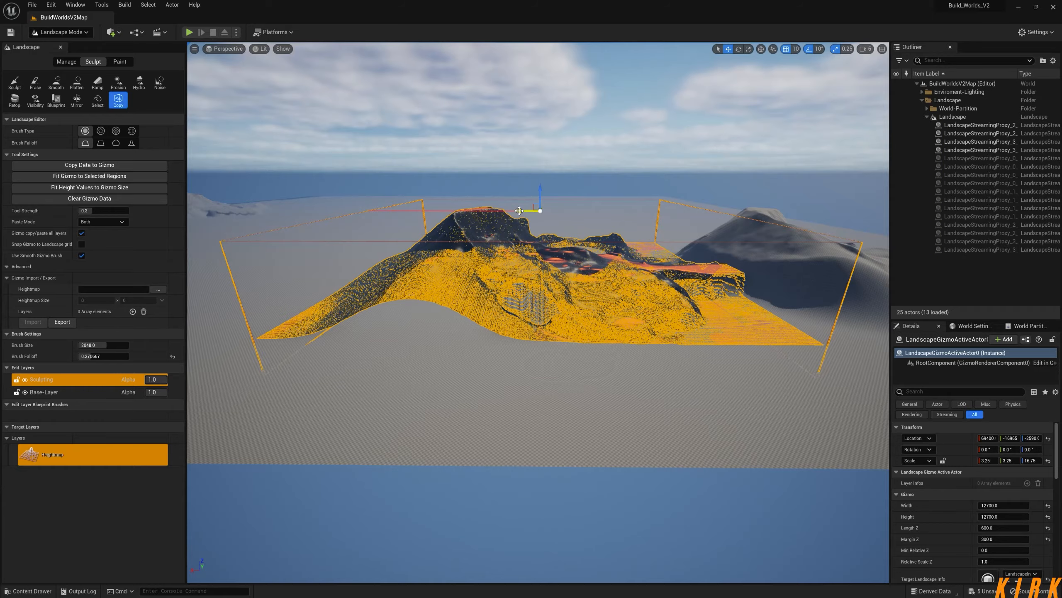
key("w")
right_click_drag(691, 334, 887, 329)
key("s")
key("w")
key("s")
key("w")
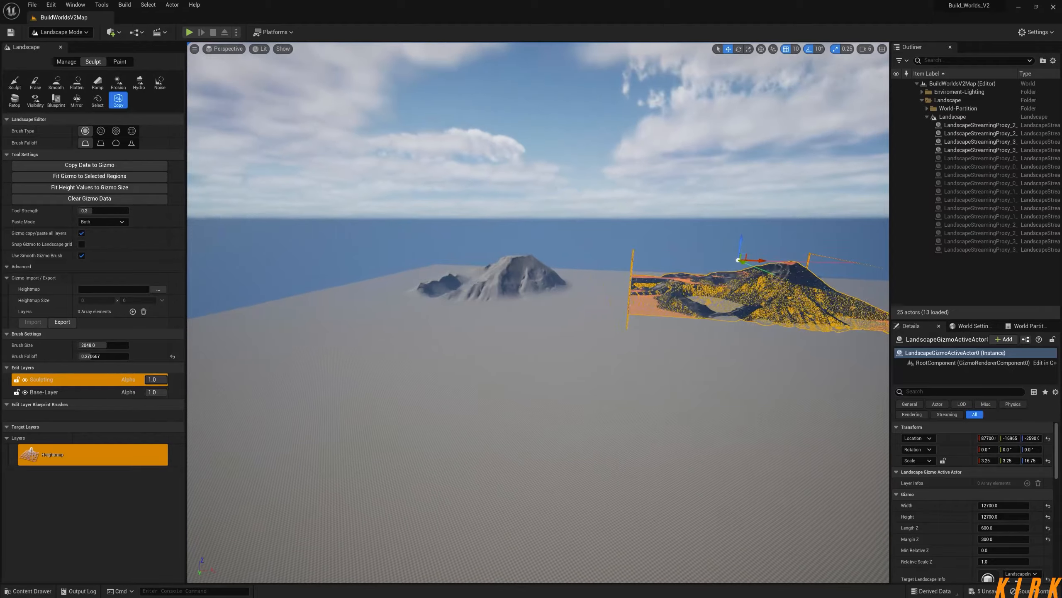
Rotate the copy gizmo to -40° about the Z axis.
key("w")
right_click_drag(539, 312, 578, 363)
key("d")
key("a")
key("d")
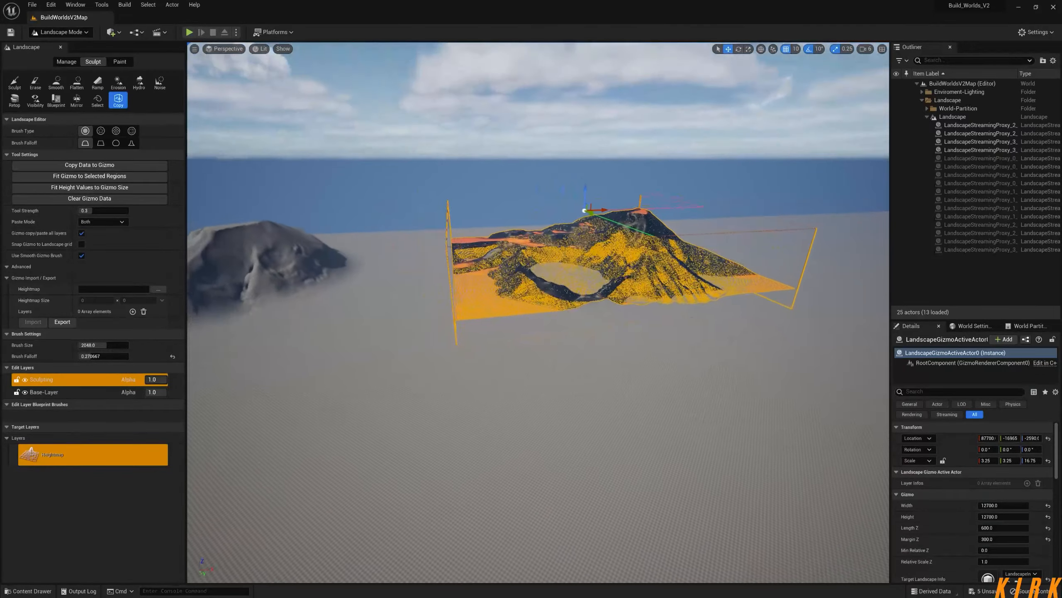
key("e")
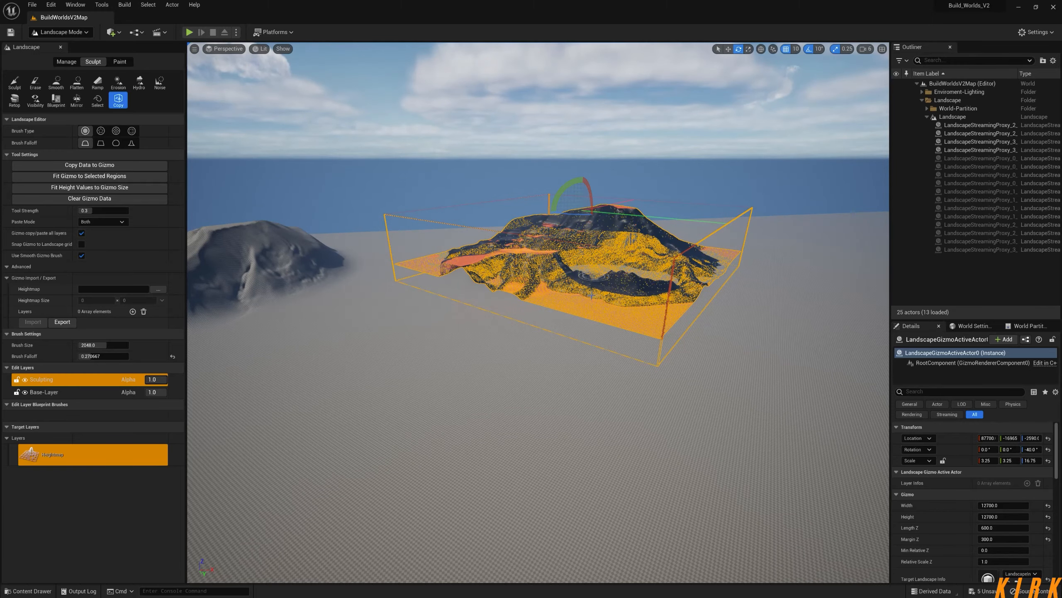
Paste the rotated terrain as a second copy and slide the gizmo along X away from it.
left_click_drag(600, 209, 769, 210)
right_click_drag(769, 210, 730, 210)
key("d")
key("s")
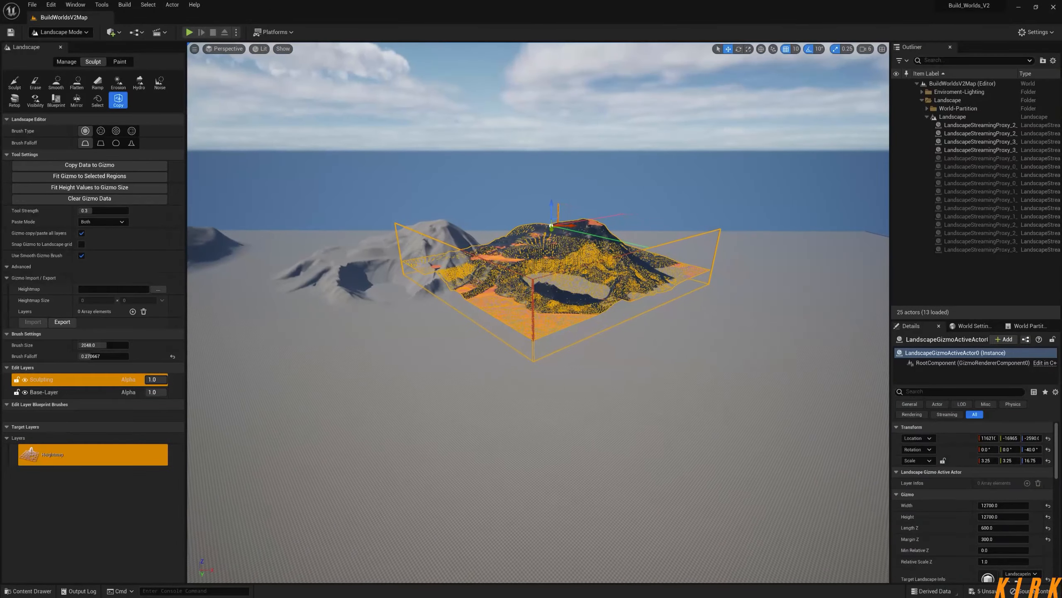
Clear the gizmo data and switch to the Sculpt tool to view the original mountain with both pasted copies.
left_click(88, 200)
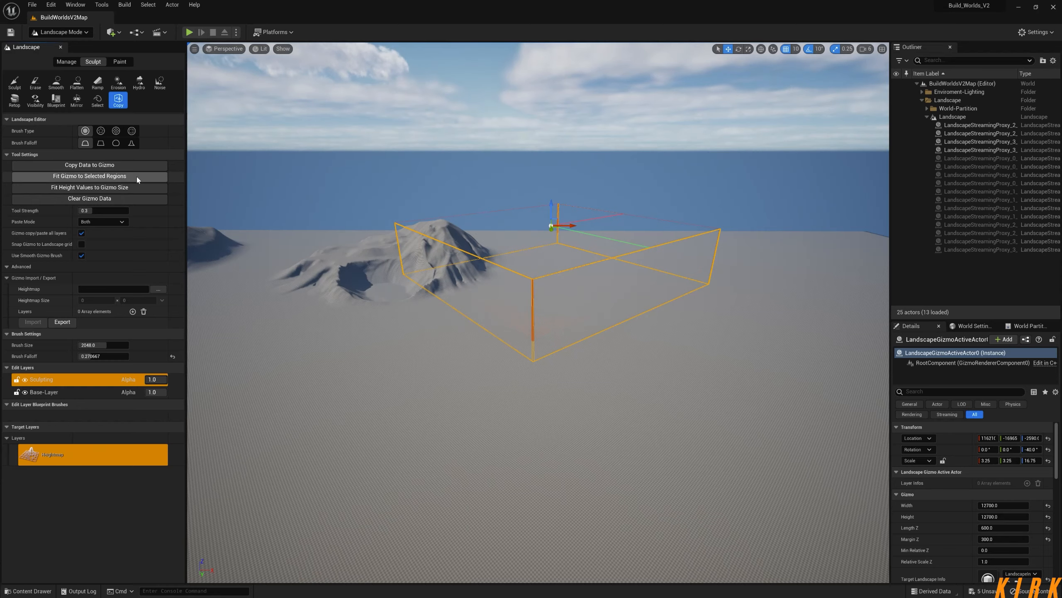
left_click(13, 87)
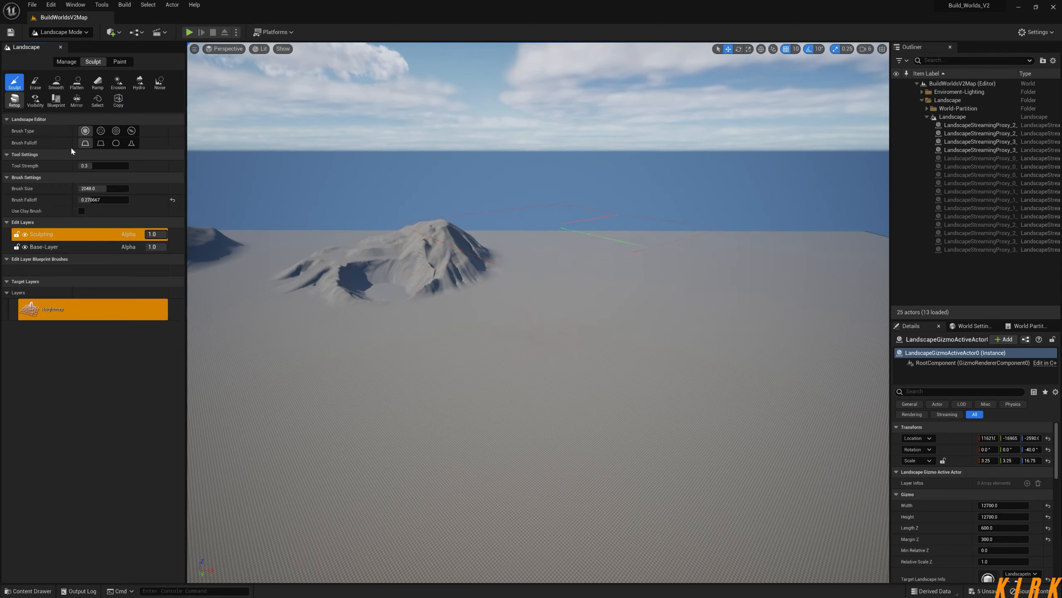
mouse_move(467, 327)
right_mouse_down()
mouse_move(402, 314)
mouse_move(326, 278)
mouse_move(435, 345)
mouse_move(402, 347)
mouse_move(479, 329)
right_mouse_up()
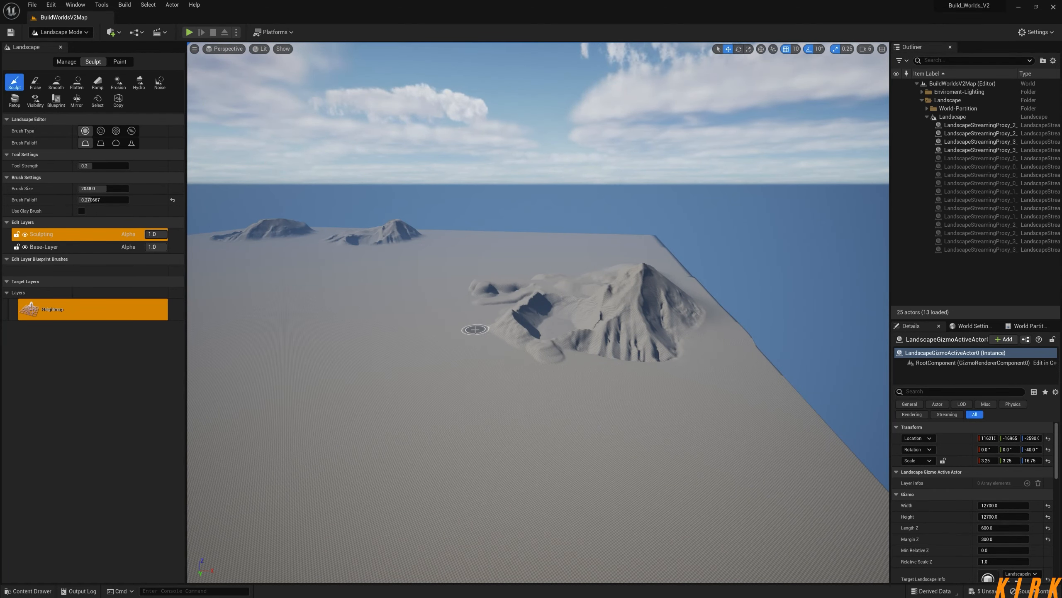
Reactivate the Copy tool and cancel the pending autosave.
left_click(119, 100)
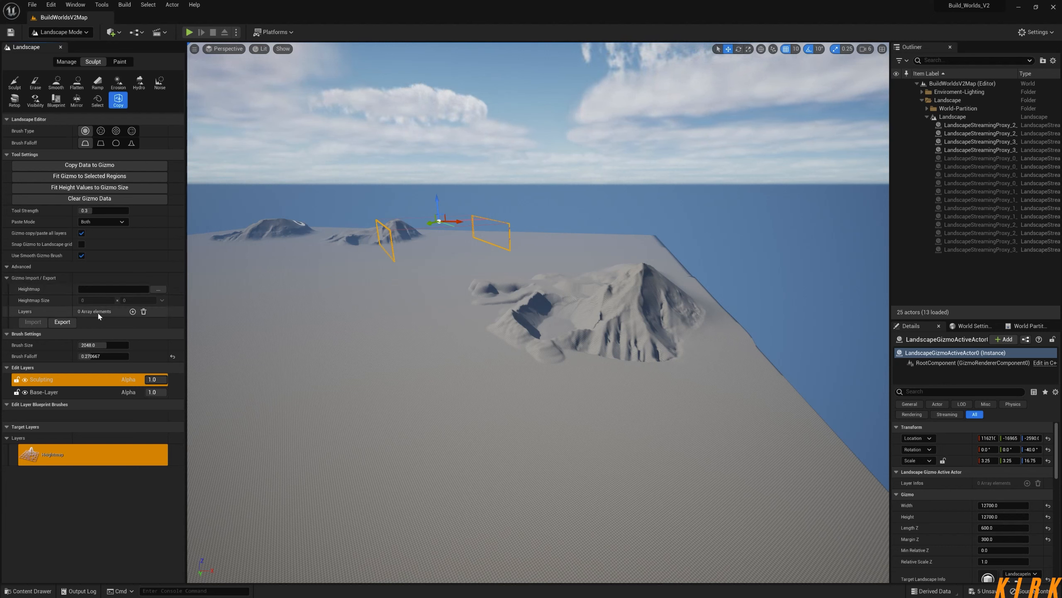
key("w")
mouse_move(349, 388)
right_mouse_down()
mouse_move(301, 360)
mouse_move(251, 359)
mouse_move(261, 373)
mouse_move(310, 386)
right_mouse_up()
key("a")
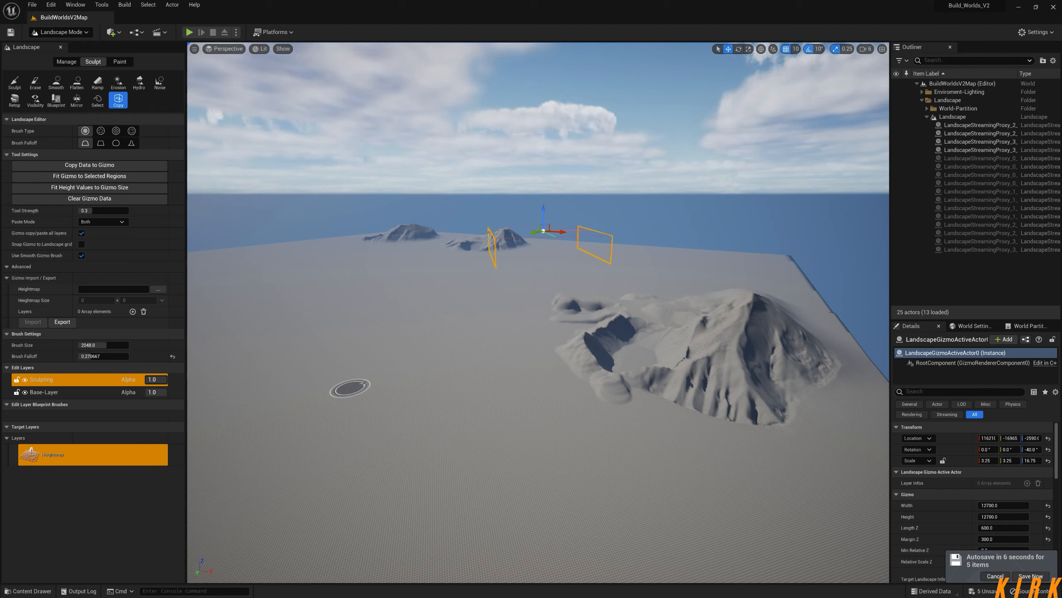
left_click(995, 576)
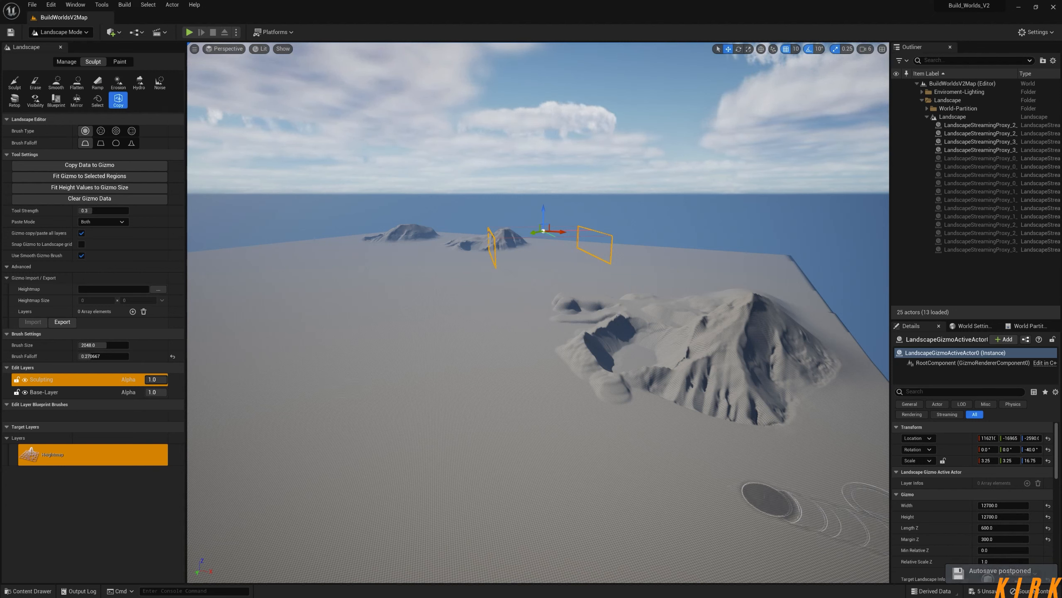